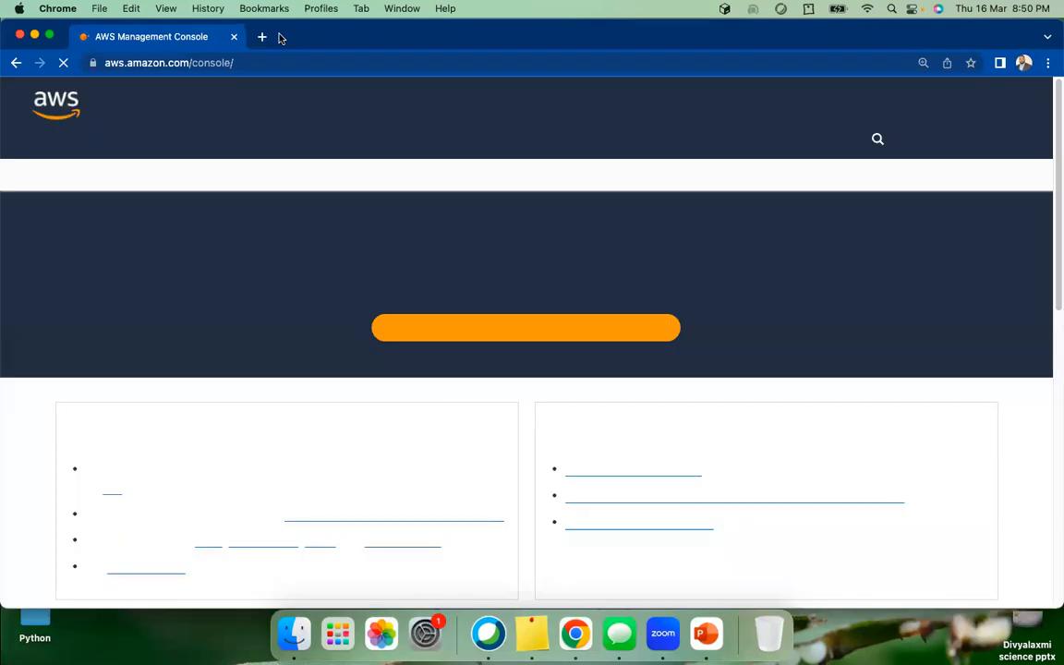
- Sign in to the AWS console as root user with the account's e-mail address and password
{"action": "left_click", "coordinate": [568, 331]}
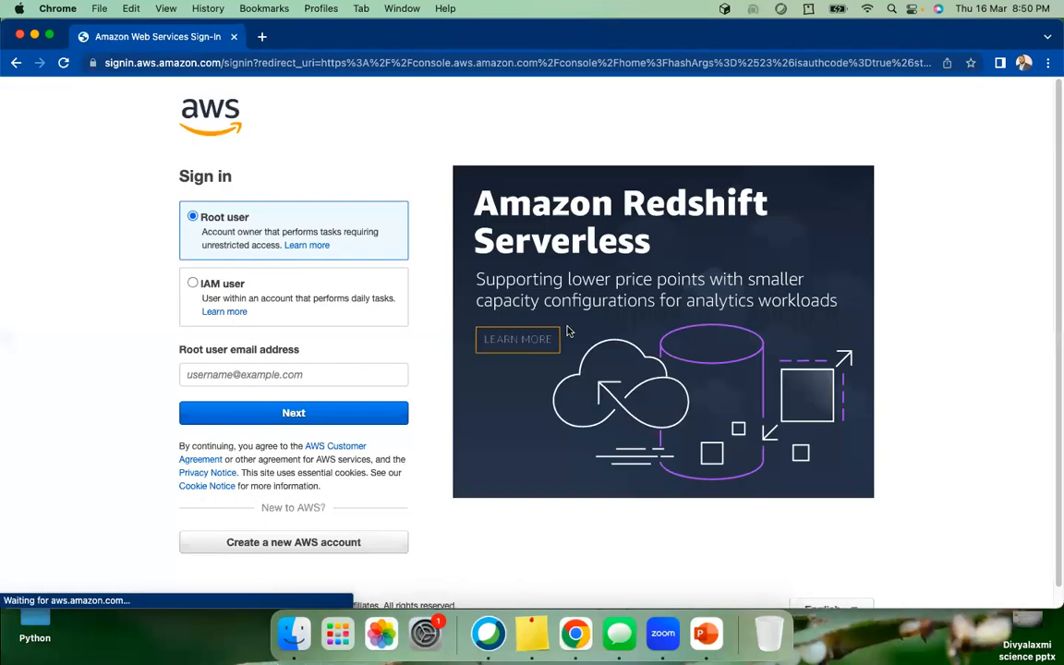
{"action": "left_click", "coordinate": [237, 375]}
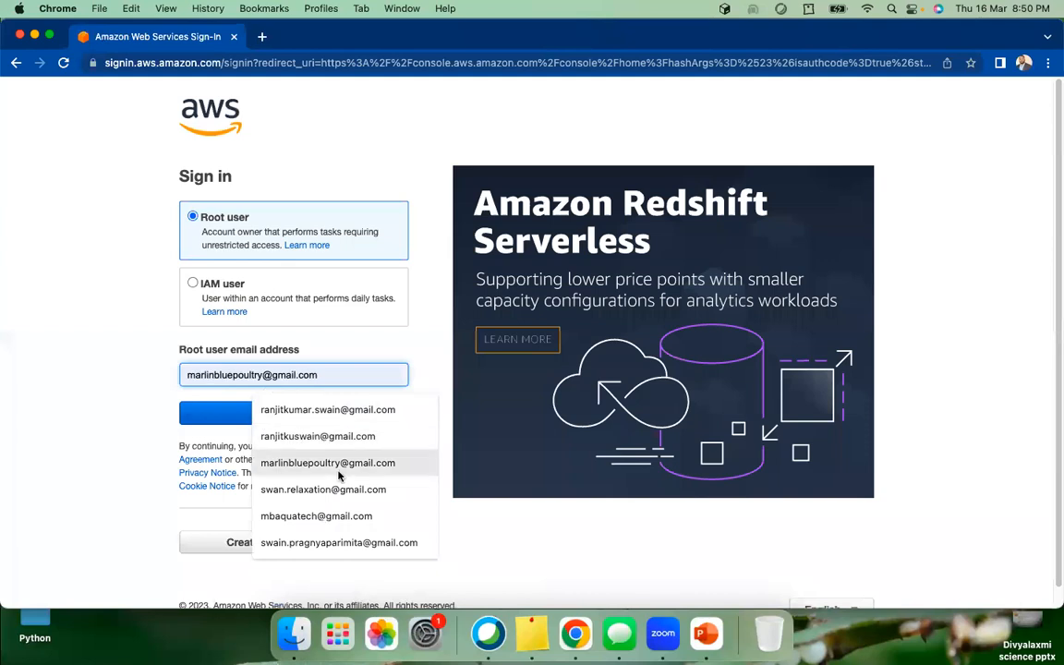
{"action": "left_click", "coordinate": [342, 544]}
{"action": "left_click", "coordinate": [255, 410]}
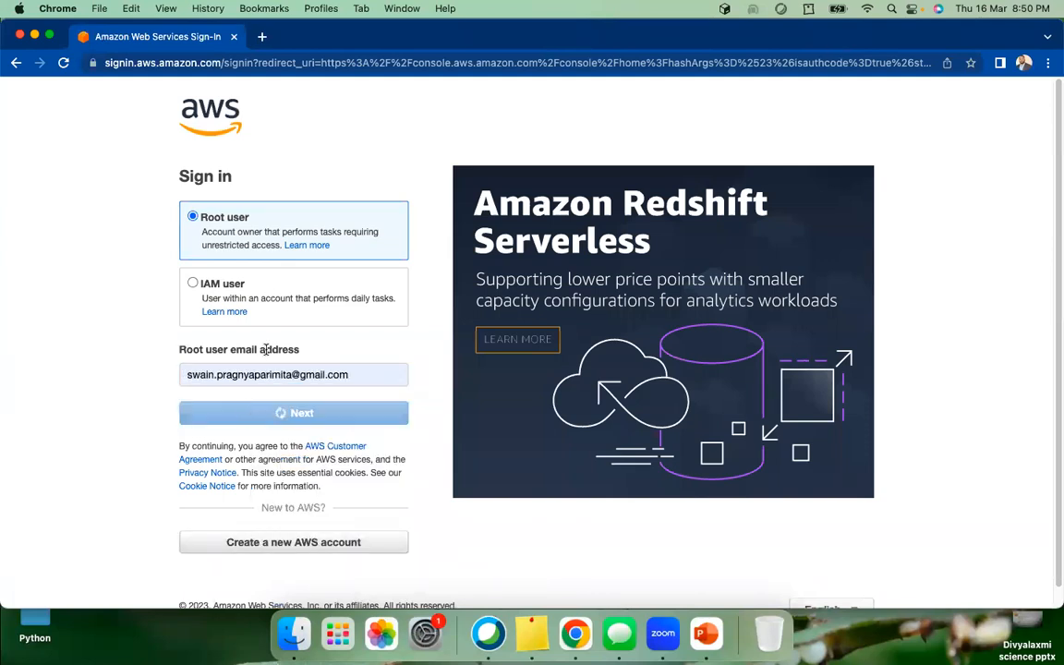
{"action": "type", "text": "••"}
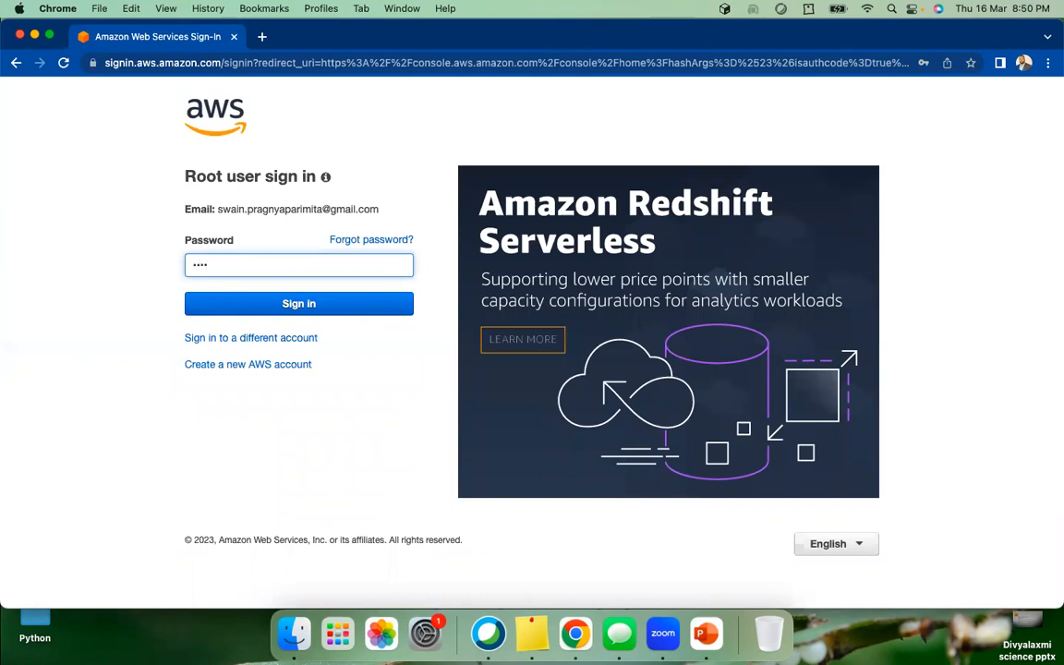
{"action": "type", "text": "•••••••"}
{"action": "key", "text": "Return"}
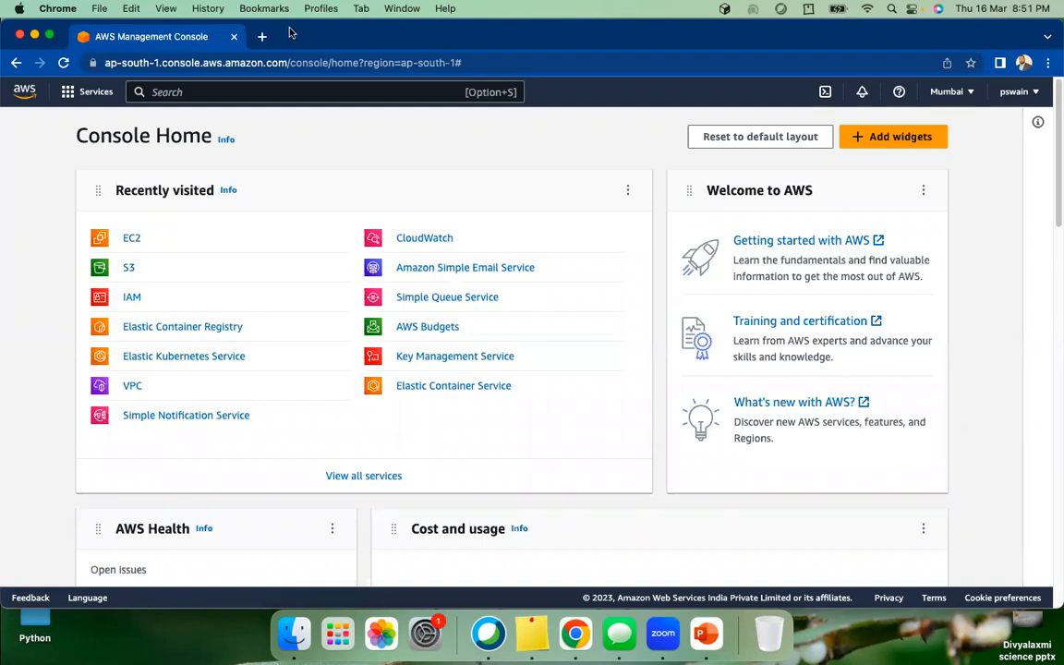
- Open the EC2 service and look through its navigation sections from Instances to Auto Scaling
{"action": "left_click", "coordinate": [132, 240]}
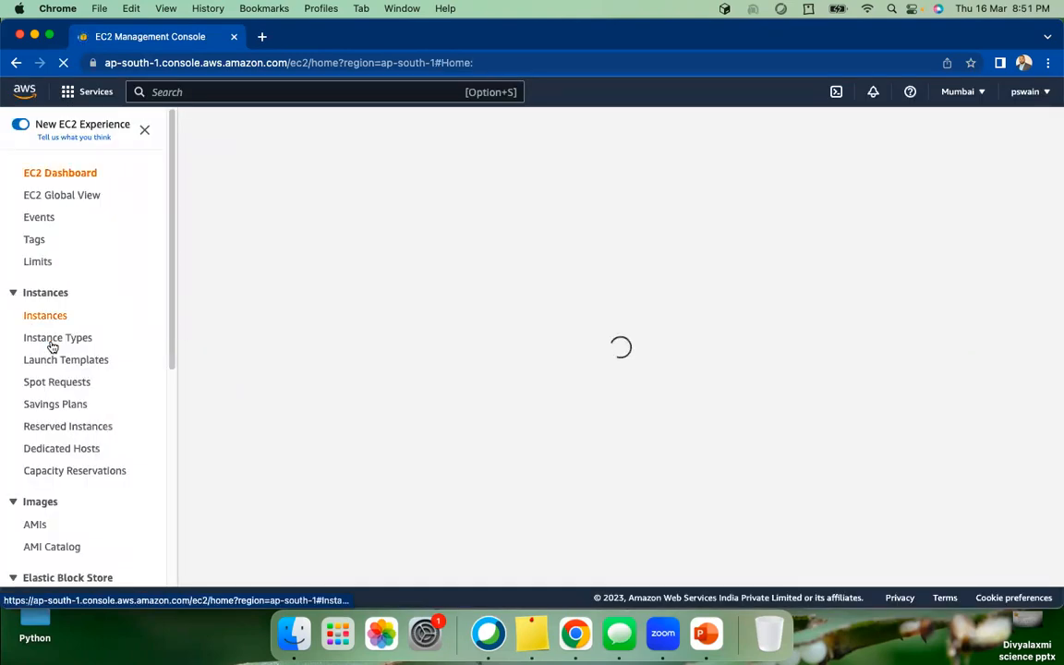
{"action": "scroll", "coordinate": [92, 360], "scroll_direction": "down", "scroll_amount": 5}
{"action": "scroll", "coordinate": [92, 360], "scroll_direction": "down", "scroll_amount": 3}
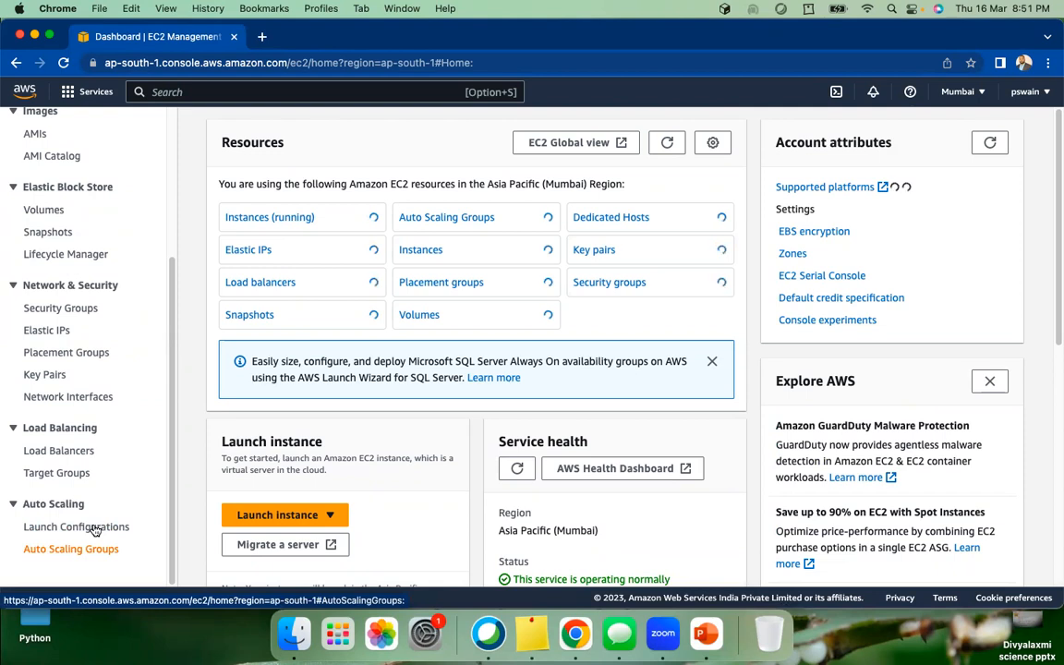
{"action": "scroll", "coordinate": [85, 499], "scroll_direction": "up", "scroll_amount": 5}
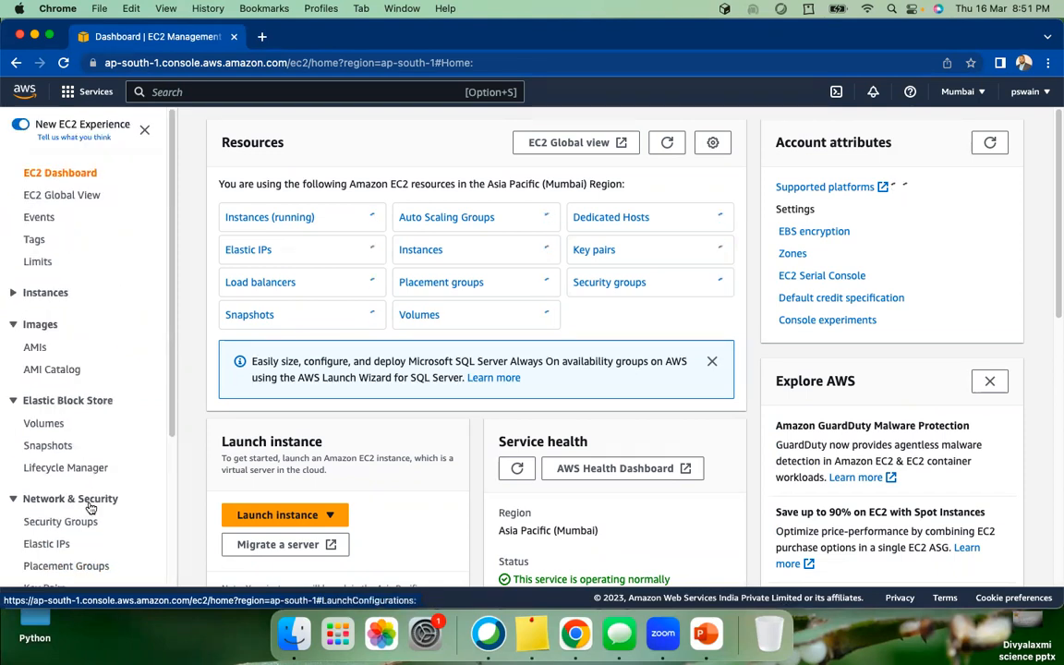
{"action": "scroll", "coordinate": [51, 388], "scroll_direction": "down", "scroll_amount": 2}
{"action": "scroll", "coordinate": [41, 407], "scroll_direction": "up", "scroll_amount": 3}
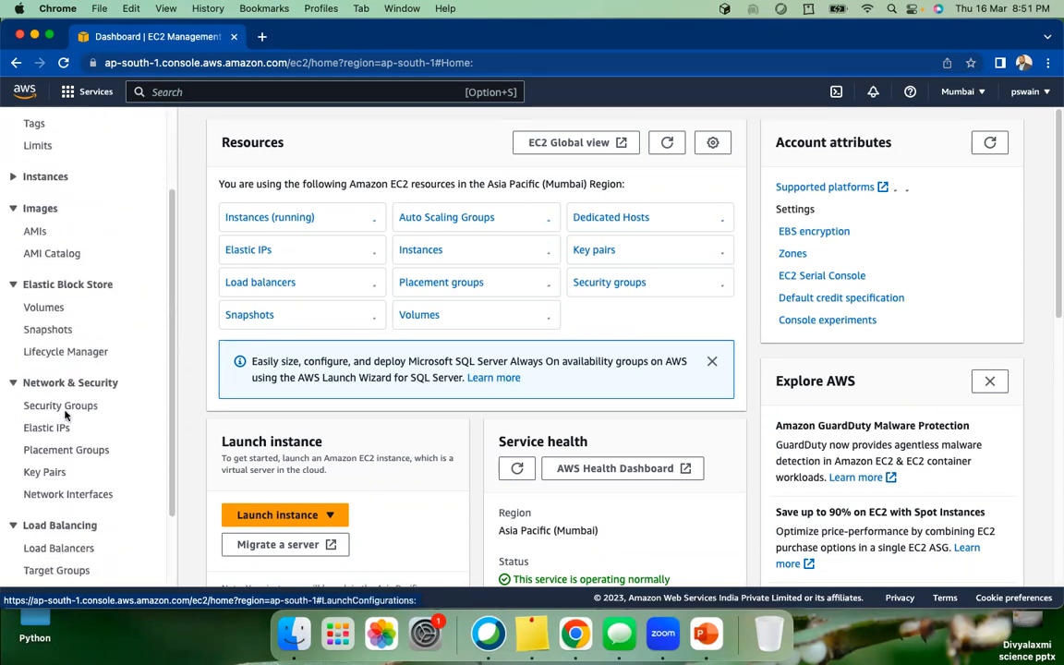
{"action": "left_click", "coordinate": [13, 288]}
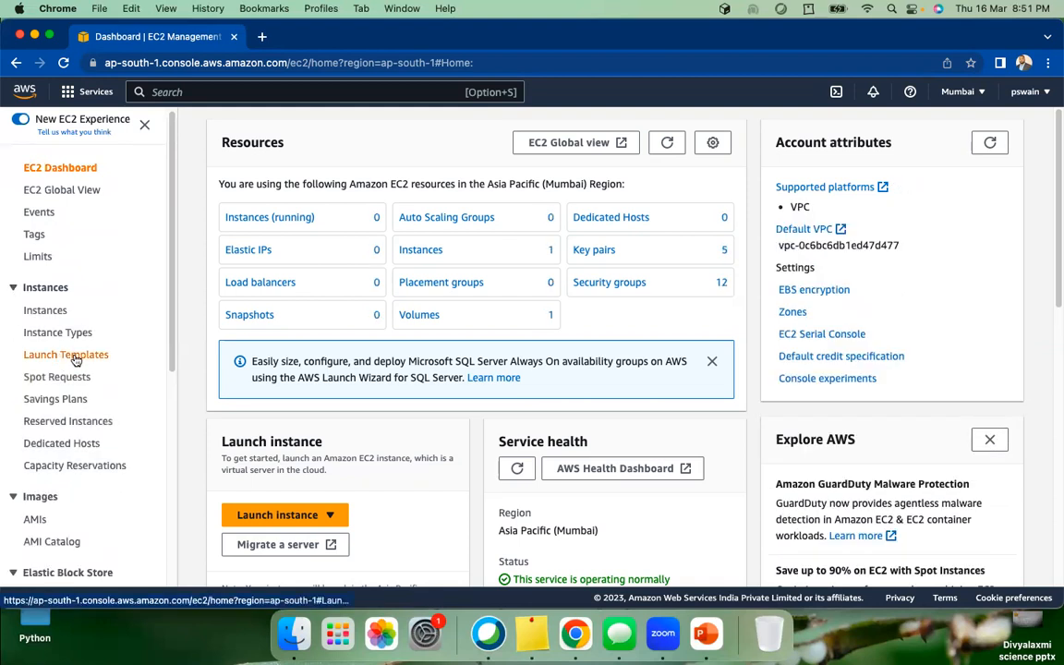
{"action": "scroll", "coordinate": [85, 371], "scroll_direction": "down", "scroll_amount": 8}
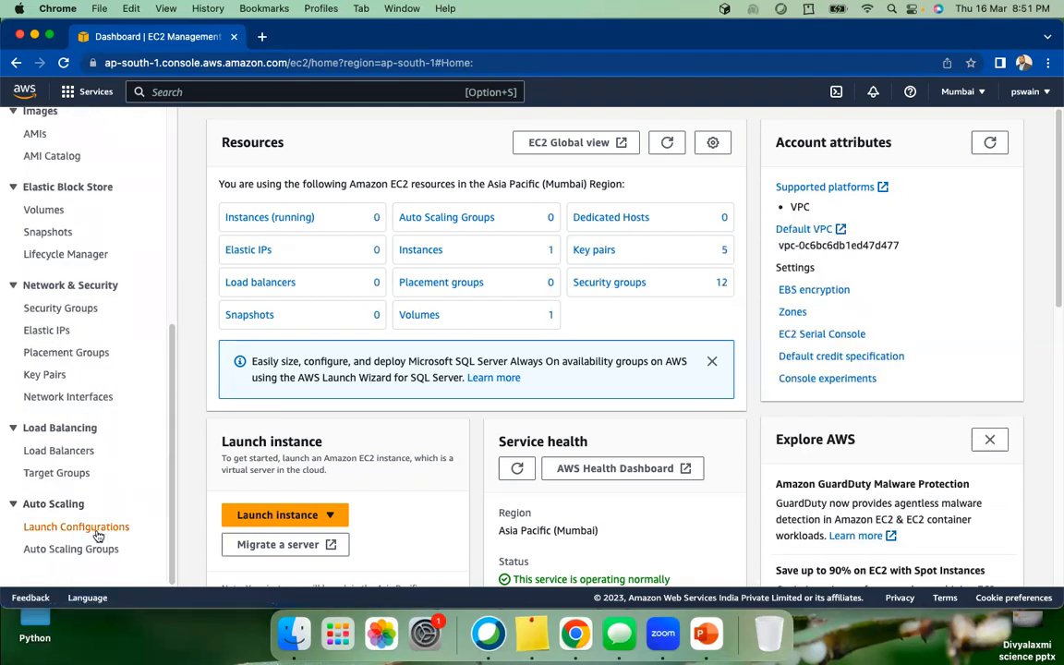
{"action": "scroll", "coordinate": [112, 277], "scroll_direction": "up", "scroll_amount": 5}
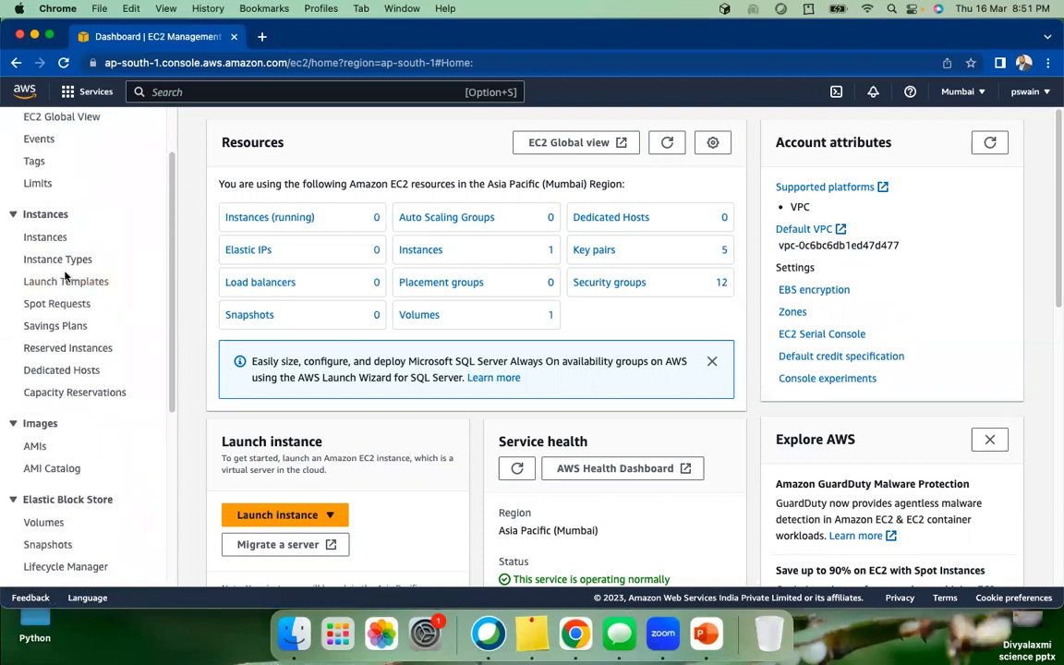
{"action": "scroll", "coordinate": [146, 315], "scroll_direction": "down", "scroll_amount": 5}
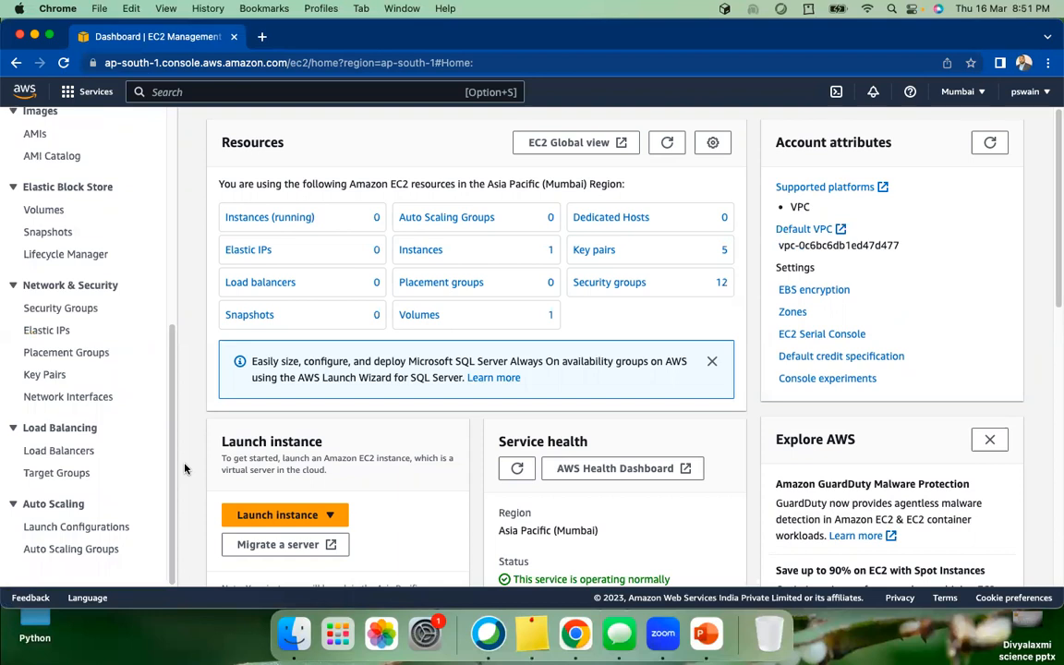
- Go to the Auto Scaling launch configurations, start creating one and switch to creating a launch template instead
{"action": "left_click", "coordinate": [79, 529]}
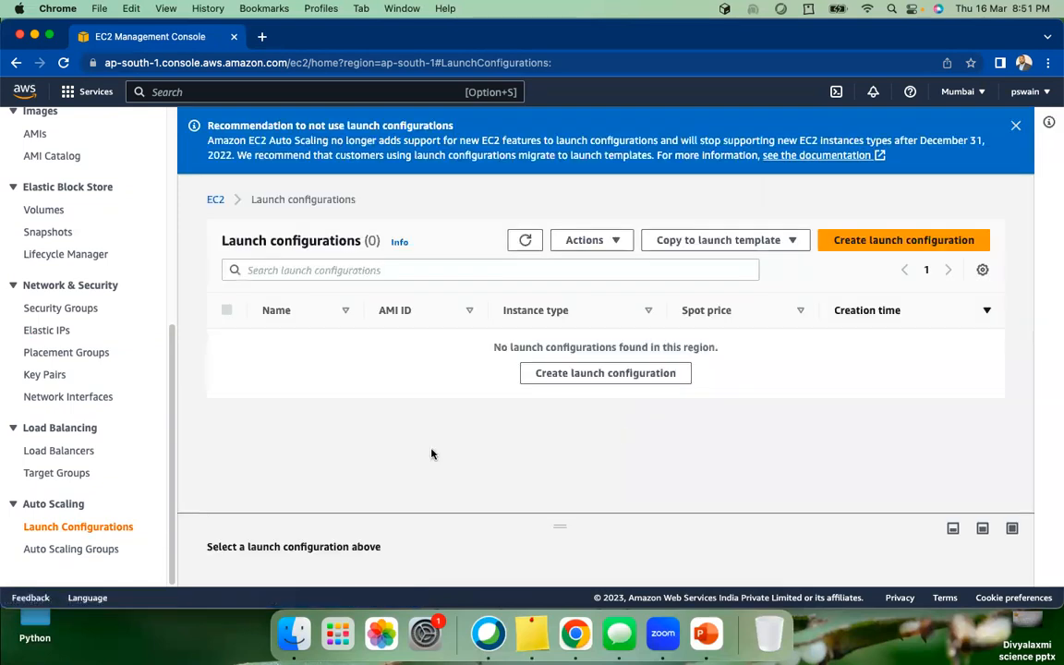
{"action": "left_click", "coordinate": [908, 245]}
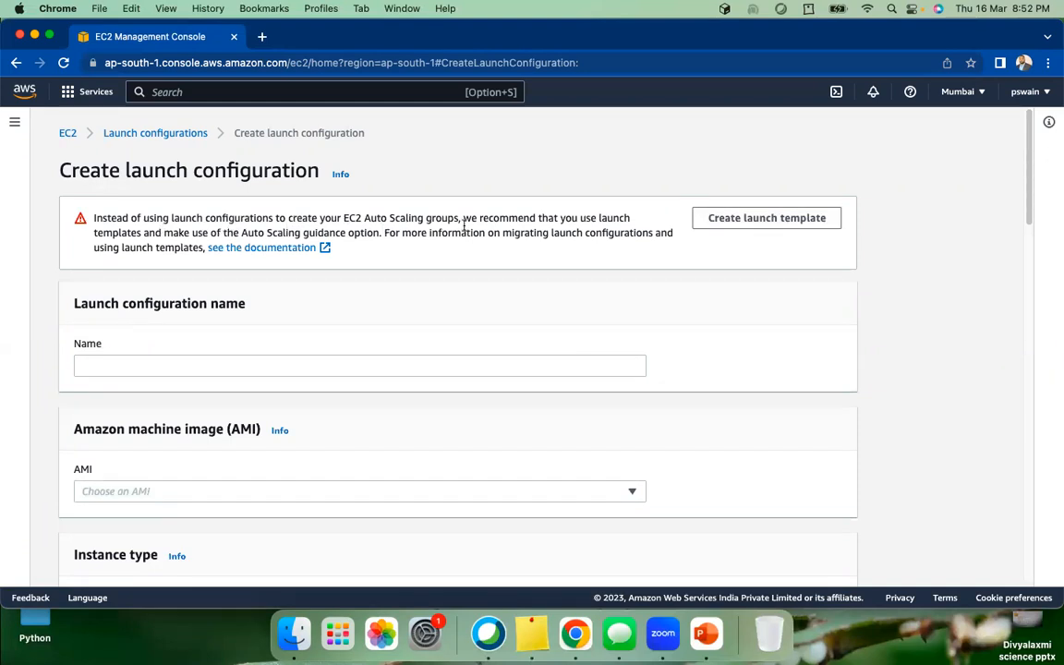
{"action": "left_click", "coordinate": [767, 222]}
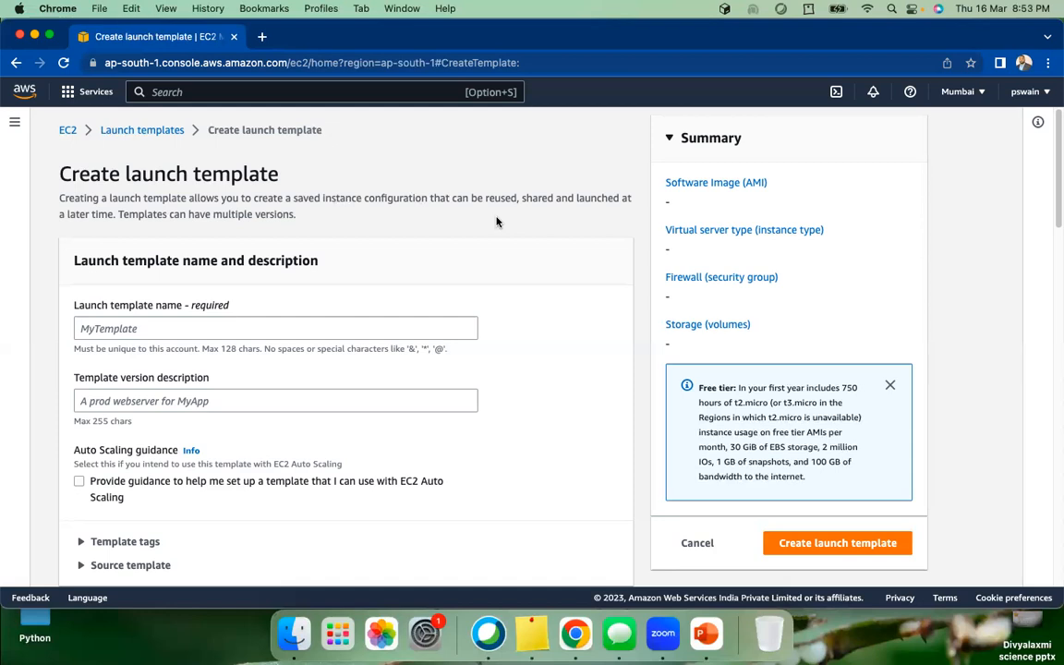
- Name the launch template ABC-Comp-ASG and enter demo as its version description
{"action": "left_click", "coordinate": [136, 329]}
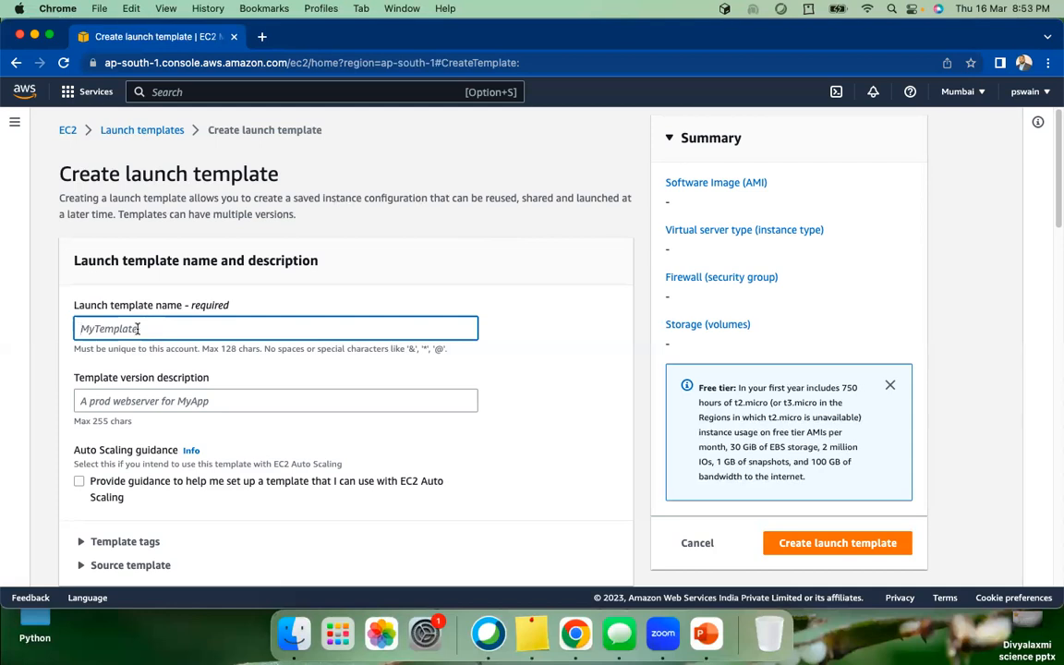
{"action": "type", "text": "ABC-ASG"}
{"action": "left_click", "coordinate": [101, 330]}
{"action": "type", "text": "-Comp"}
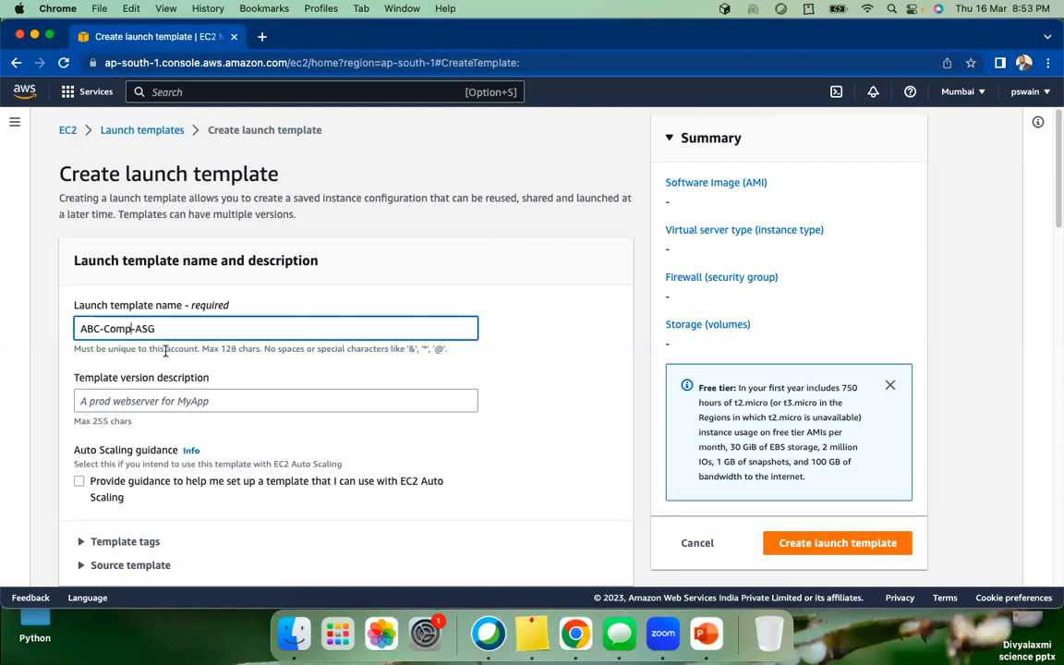
{"action": "left_click", "coordinate": [207, 405]}
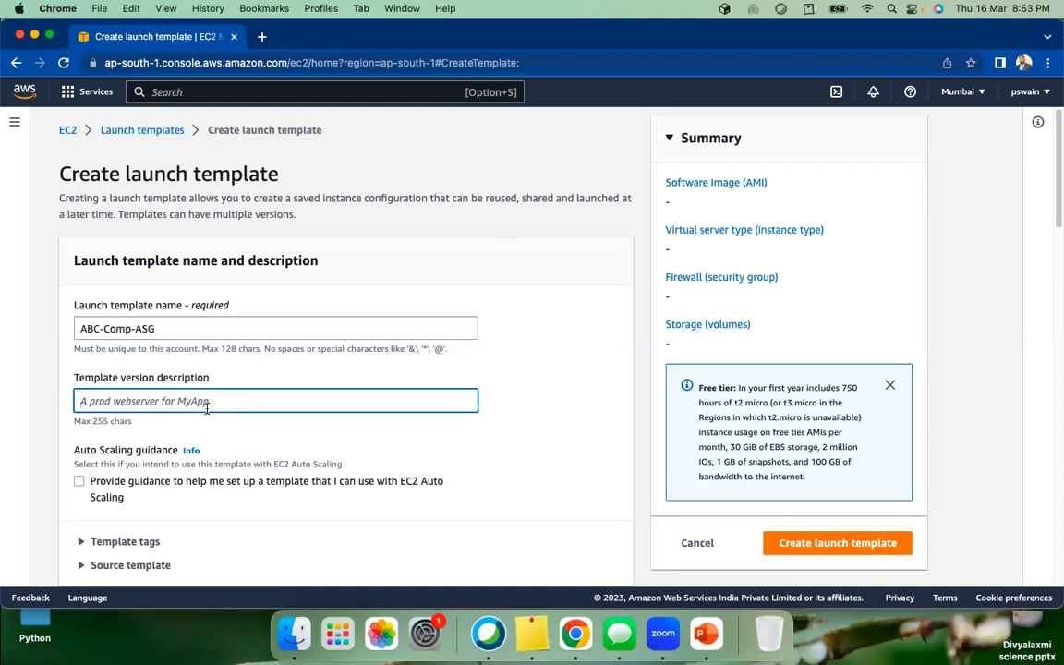
{"action": "scroll", "coordinate": [402, 402], "scroll_direction": "down", "scroll_amount": 2}
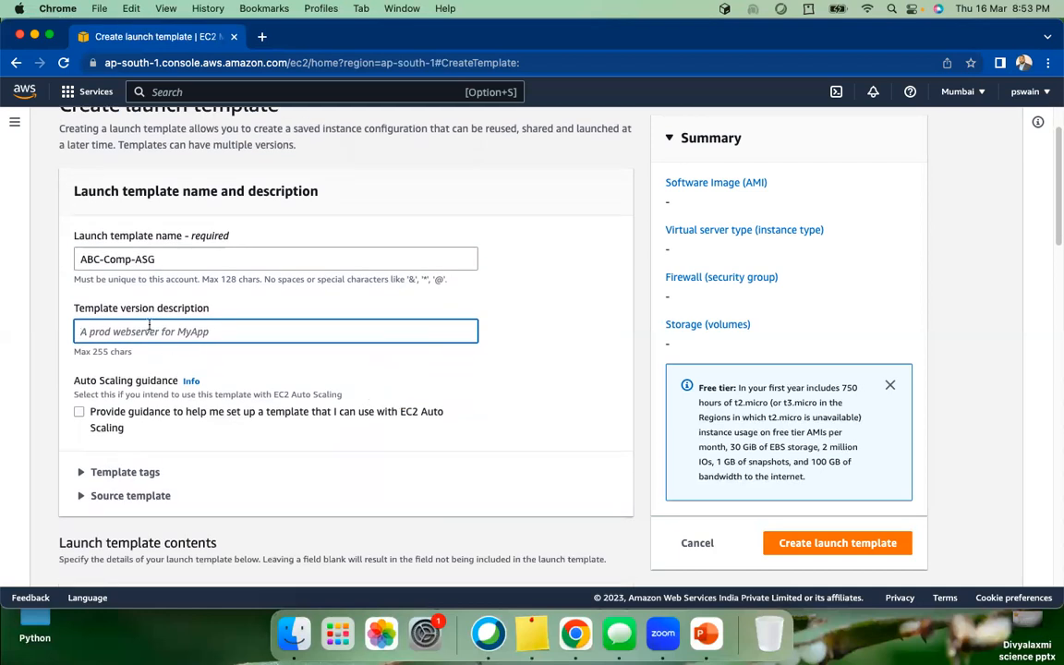
{"action": "type", "text": "demo"}
{"action": "scroll", "coordinate": [276, 389], "scroll_direction": "down", "scroll_amount": 3}
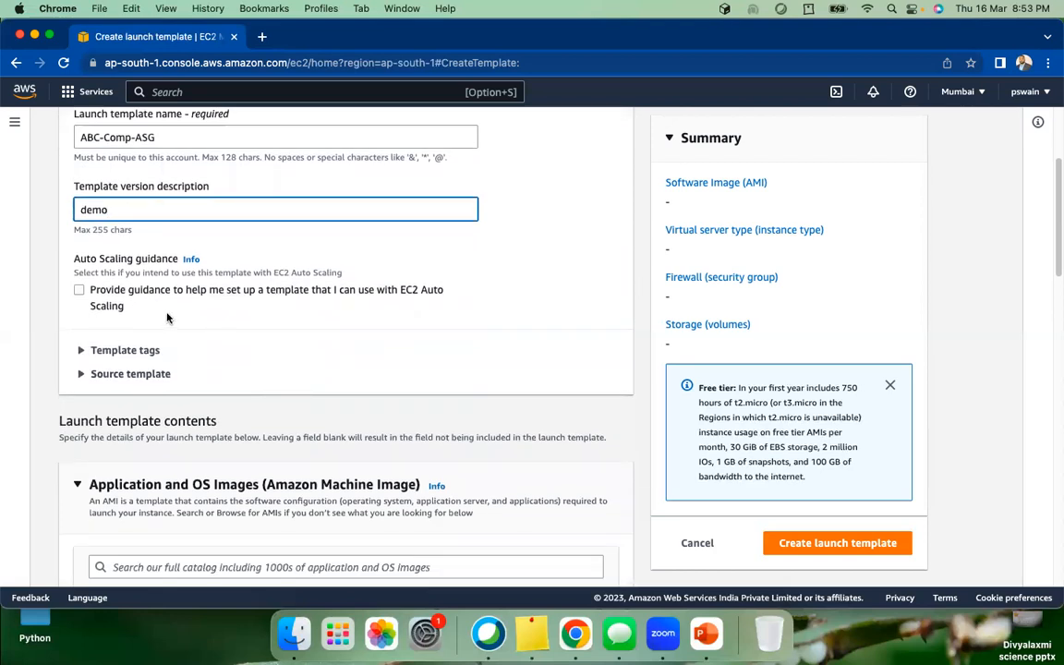
- Examine the template tags and source template sections, including which existing templates can serve as a source
{"action": "scroll", "coordinate": [104, 342], "scroll_direction": "down", "scroll_amount": 1}
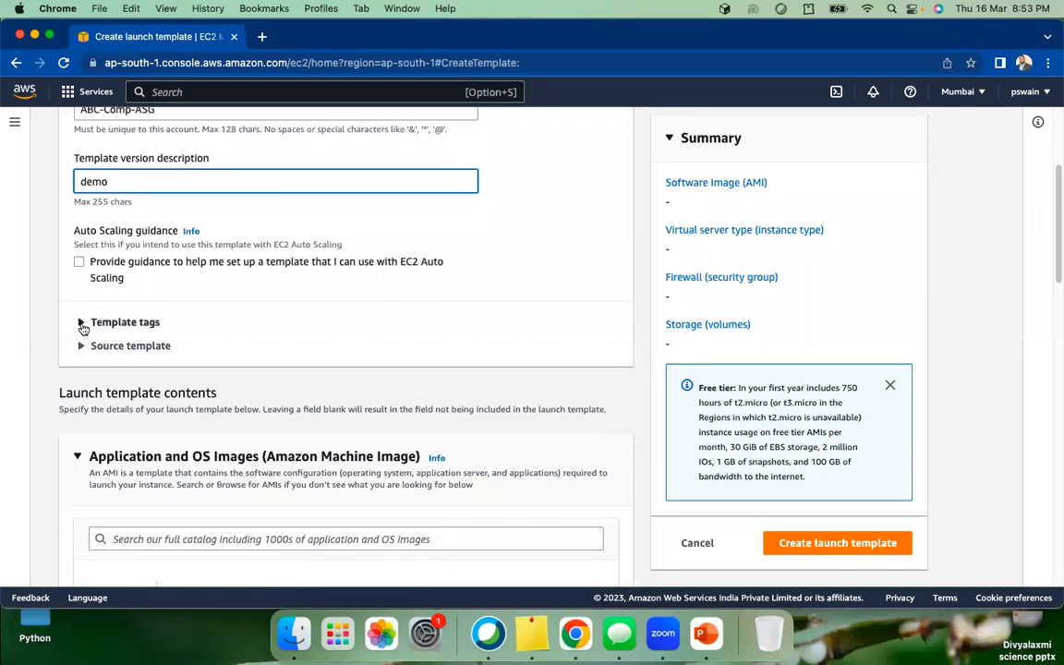
{"action": "left_click", "coordinate": [82, 324]}
{"action": "left_click", "coordinate": [81, 323]}
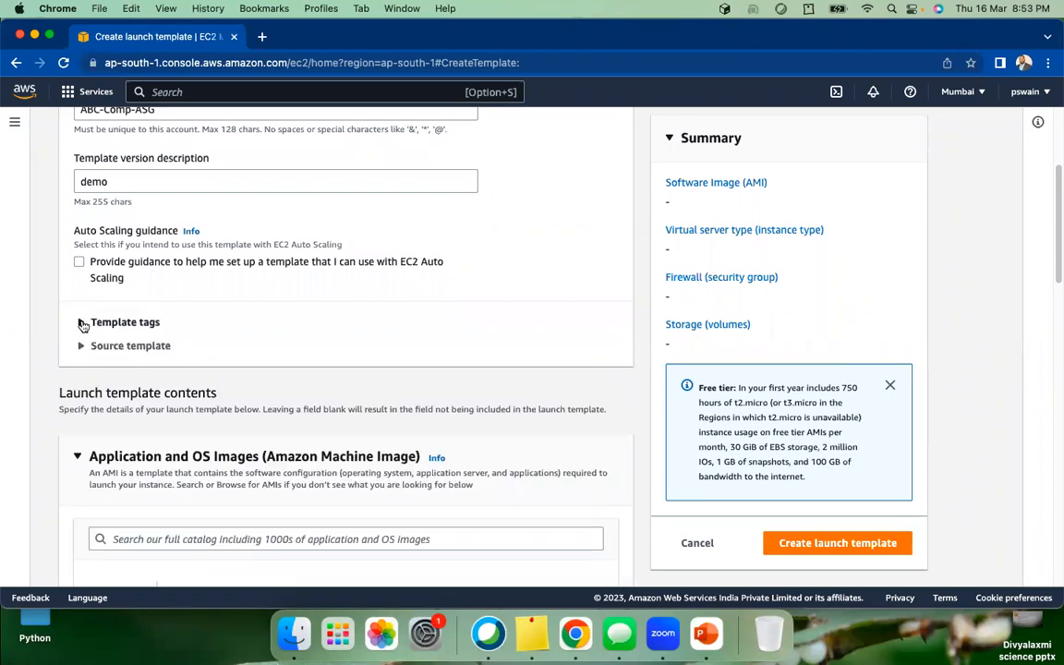
{"action": "left_click", "coordinate": [80, 350]}
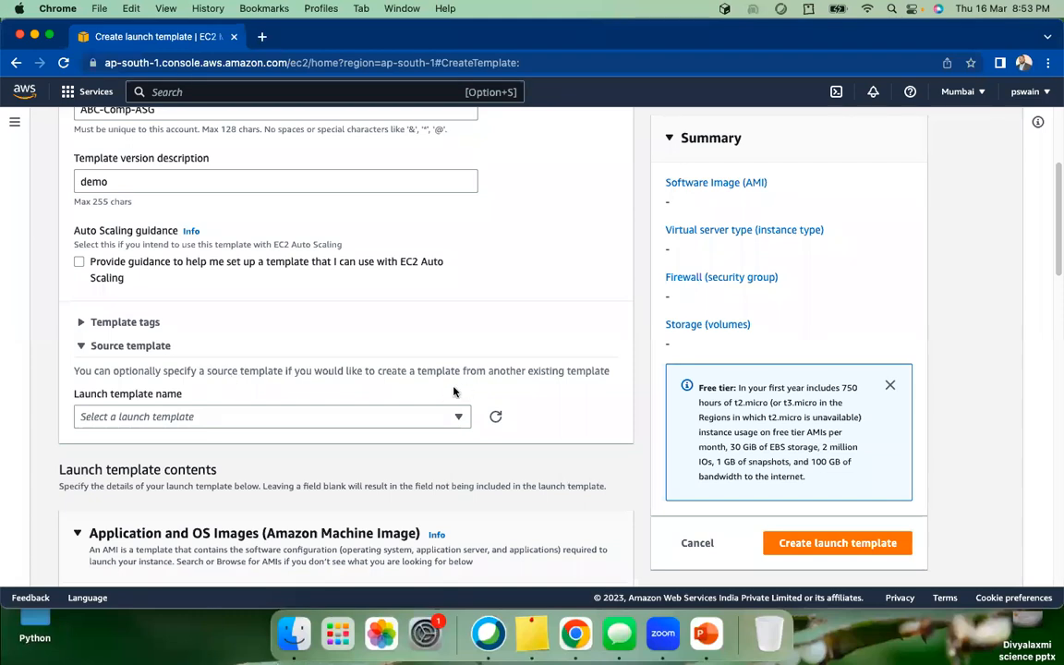
{"action": "left_click", "coordinate": [428, 420]}
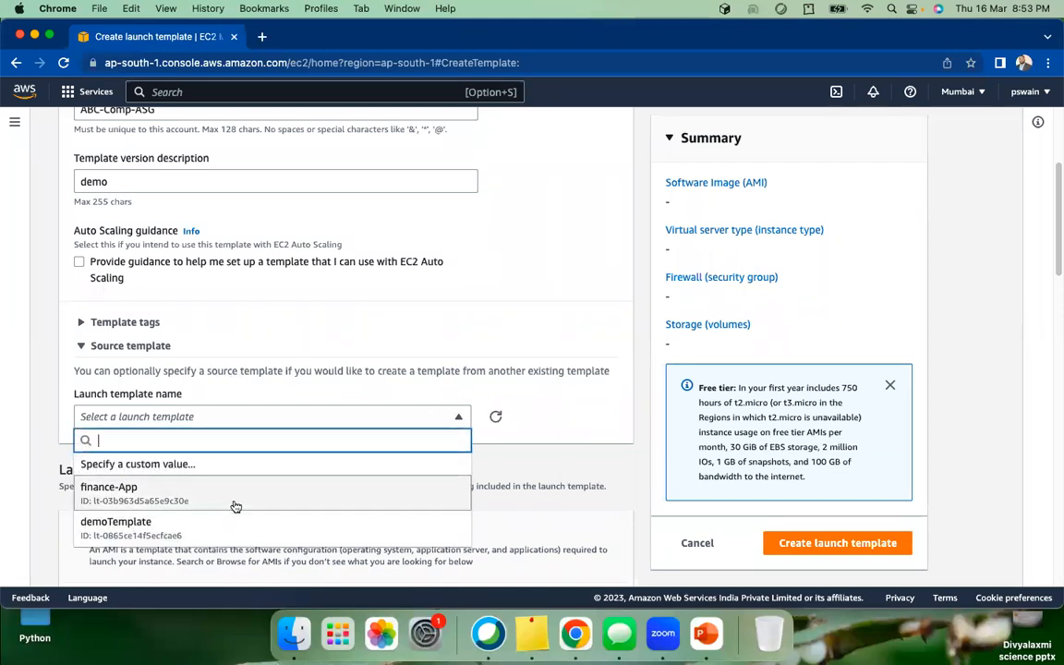
{"action": "left_click", "coordinate": [539, 424]}
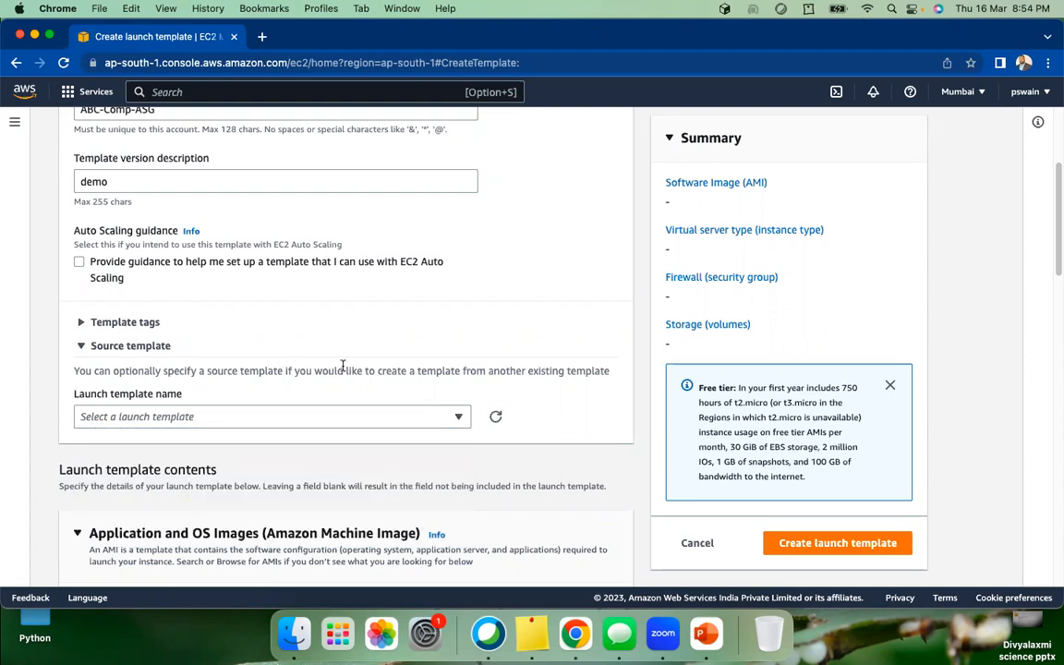
{"action": "scroll", "coordinate": [435, 365], "scroll_direction": "up", "scroll_amount": 1}
{"action": "scroll", "coordinate": [408, 360], "scroll_direction": "down", "scroll_amount": 2}
{"action": "scroll", "coordinate": [408, 360], "scroll_direction": "down", "scroll_amount": 3}
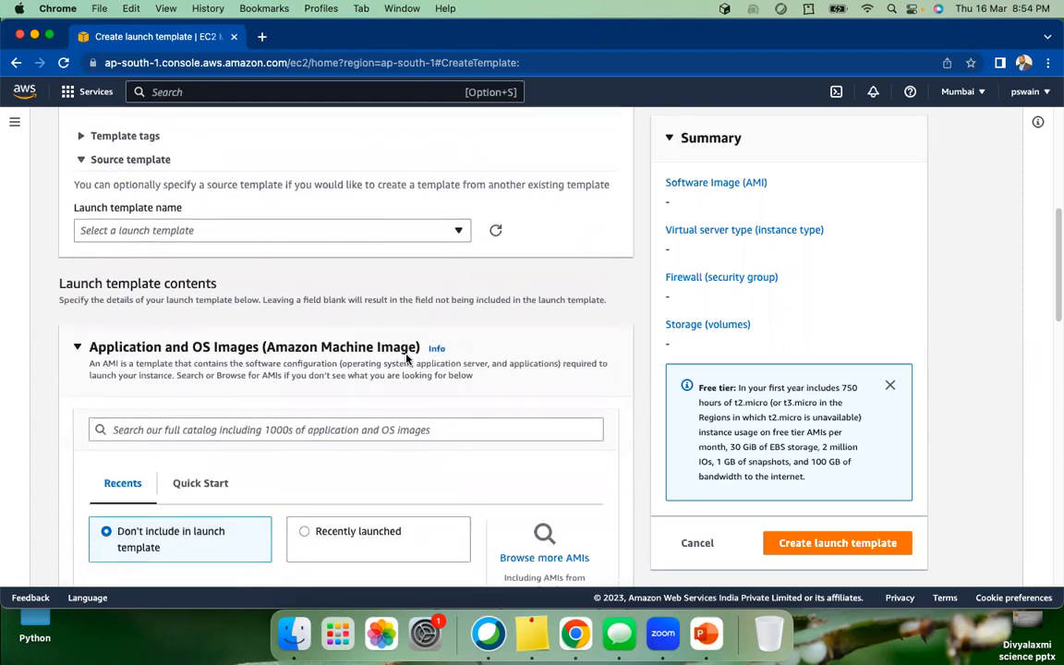
{"action": "left_click", "coordinate": [83, 159]}
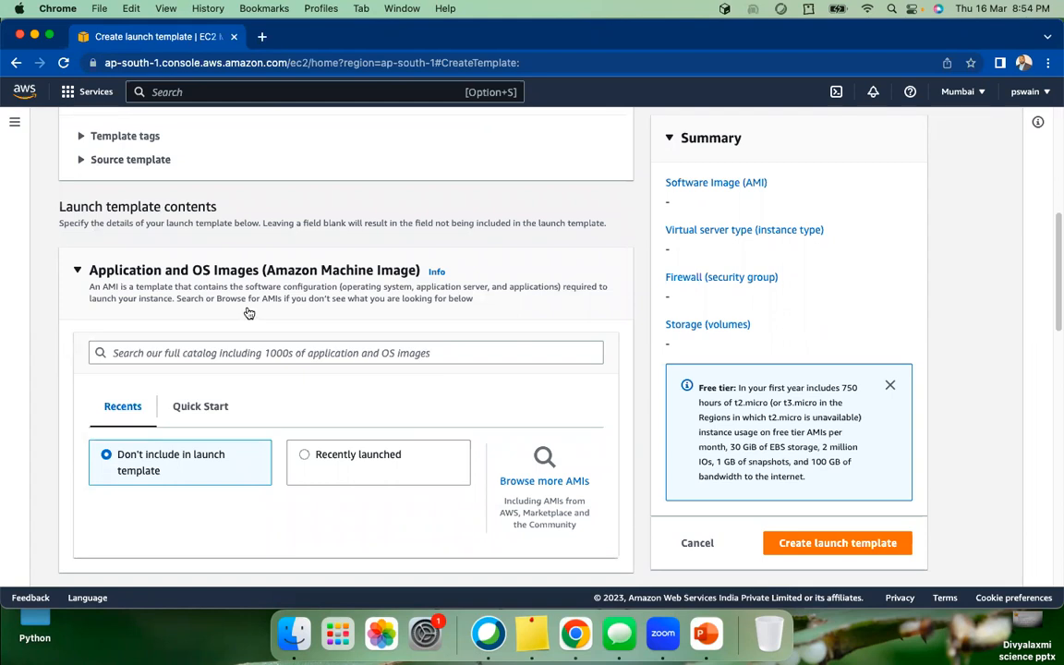
- Select Amazon Linux from the Quick Start images as the template's machine image
{"action": "scroll", "coordinate": [248, 313], "scroll_direction": "down", "scroll_amount": 2}
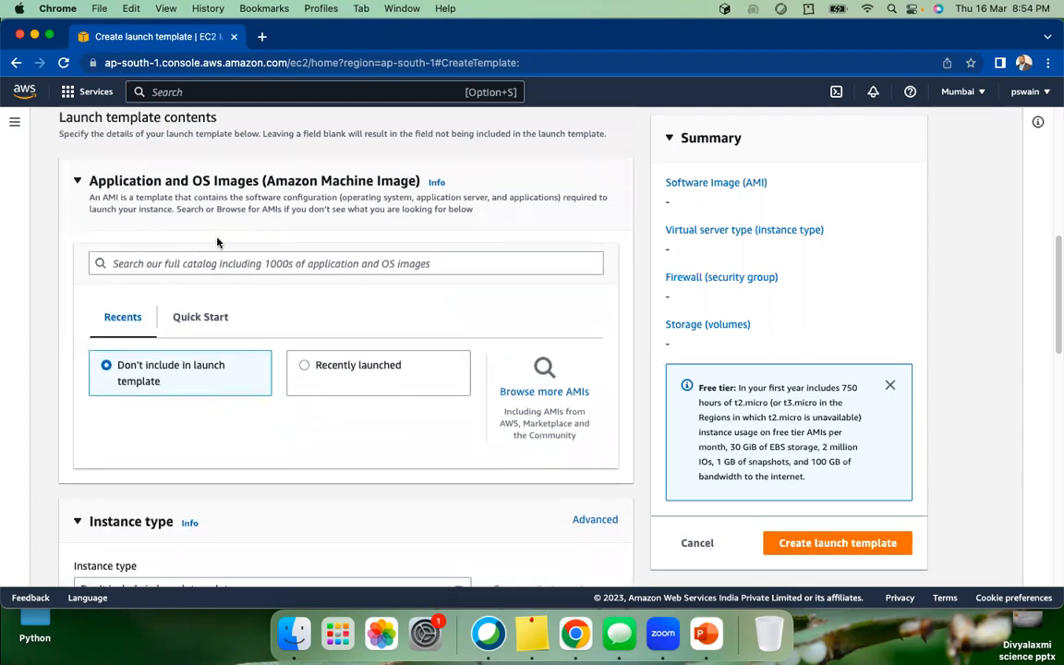
{"action": "left_click", "coordinate": [200, 318]}
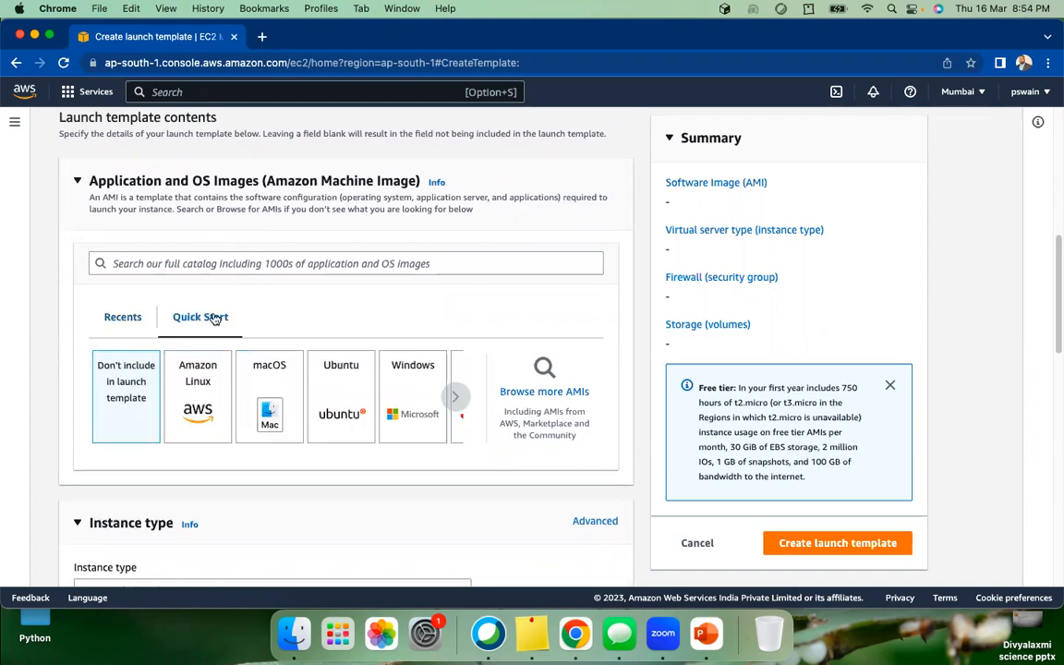
{"action": "left_click", "coordinate": [204, 386]}
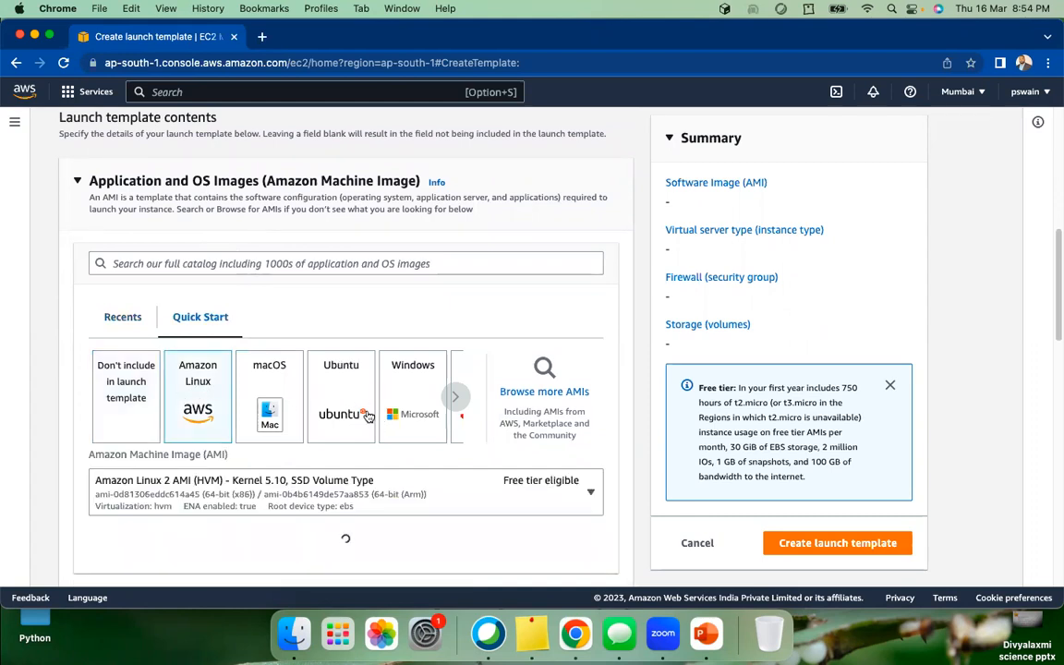
- Set the launch template's instance type to t2.micro
{"action": "scroll", "coordinate": [345, 318], "scroll_direction": "down", "scroll_amount": 5}
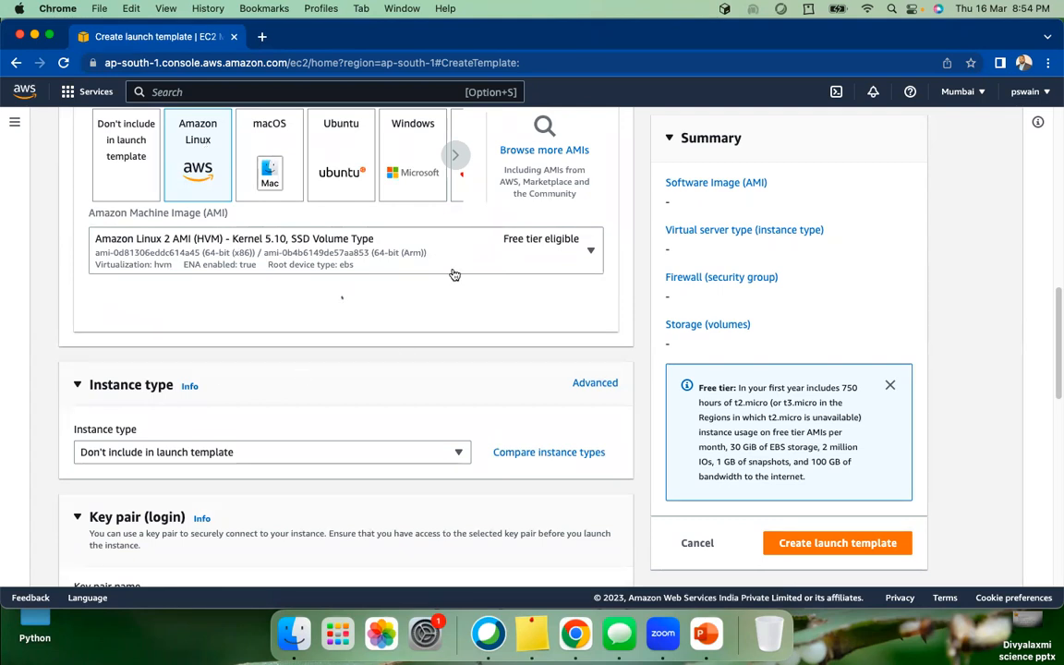
{"action": "scroll", "coordinate": [352, 337], "scroll_direction": "down", "scroll_amount": 4}
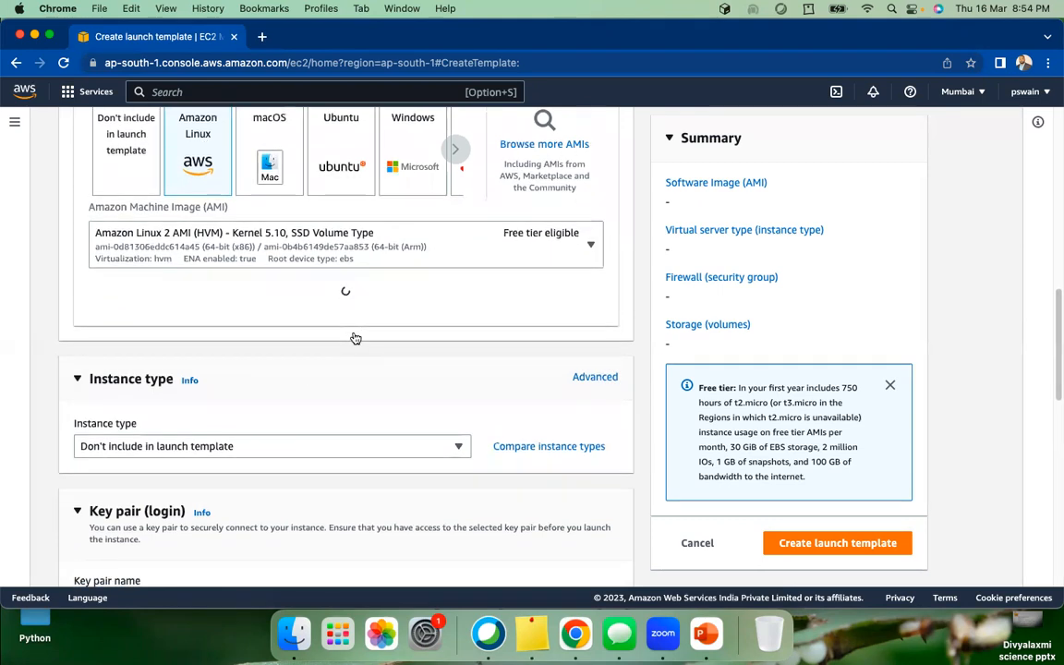
{"action": "scroll", "coordinate": [221, 334], "scroll_direction": "down", "scroll_amount": 1}
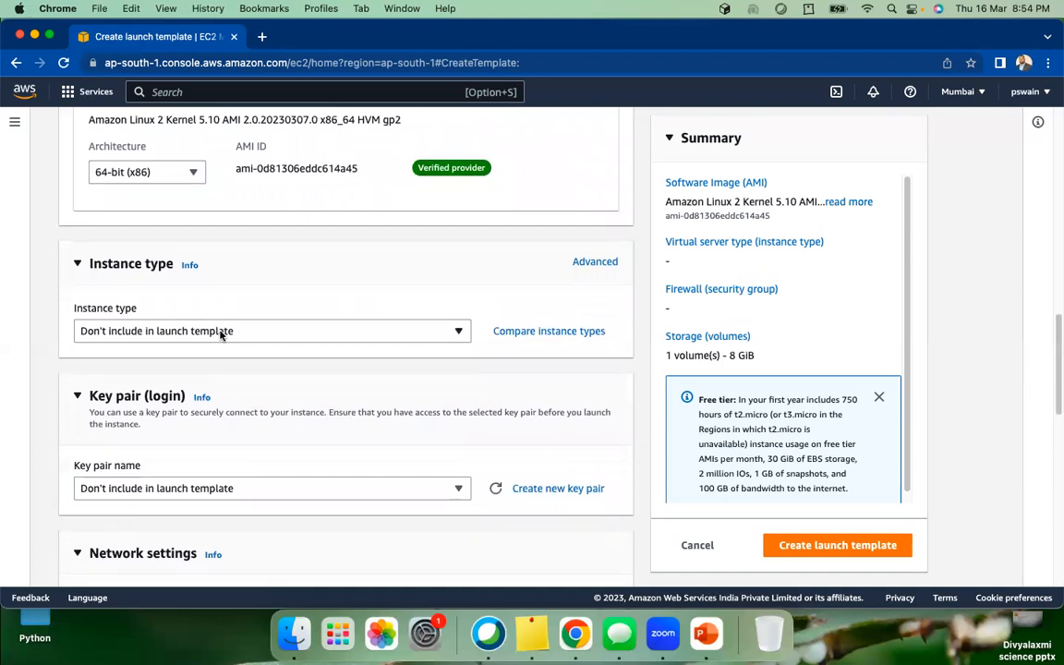
{"action": "left_click", "coordinate": [220, 306]}
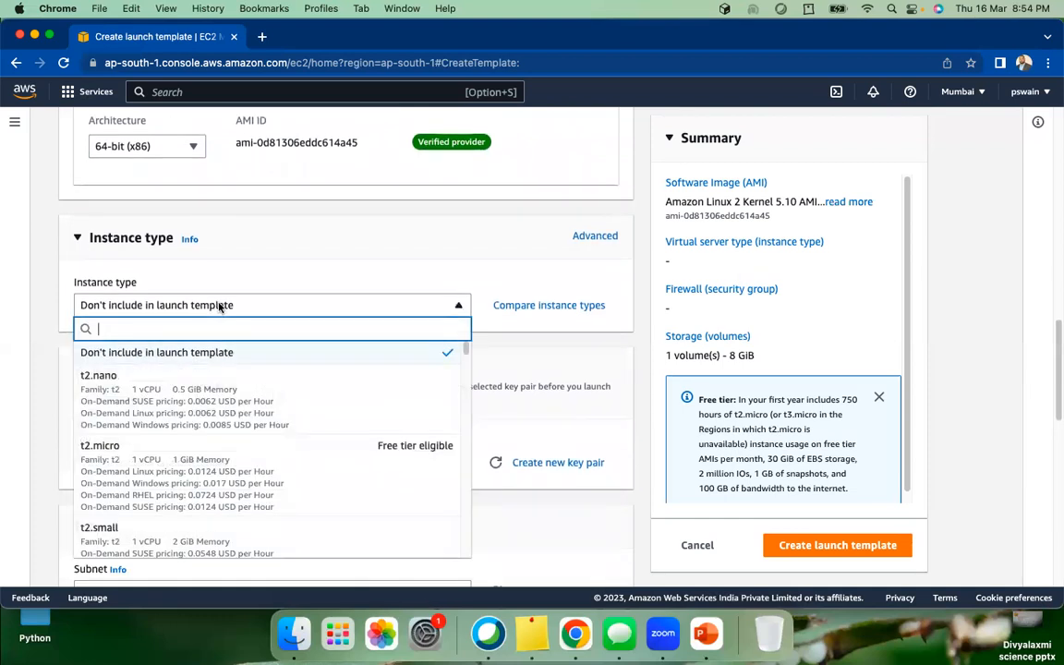
{"action": "left_click", "coordinate": [195, 467]}
{"action": "scroll", "coordinate": [293, 310], "scroll_direction": "down", "scroll_amount": 1}
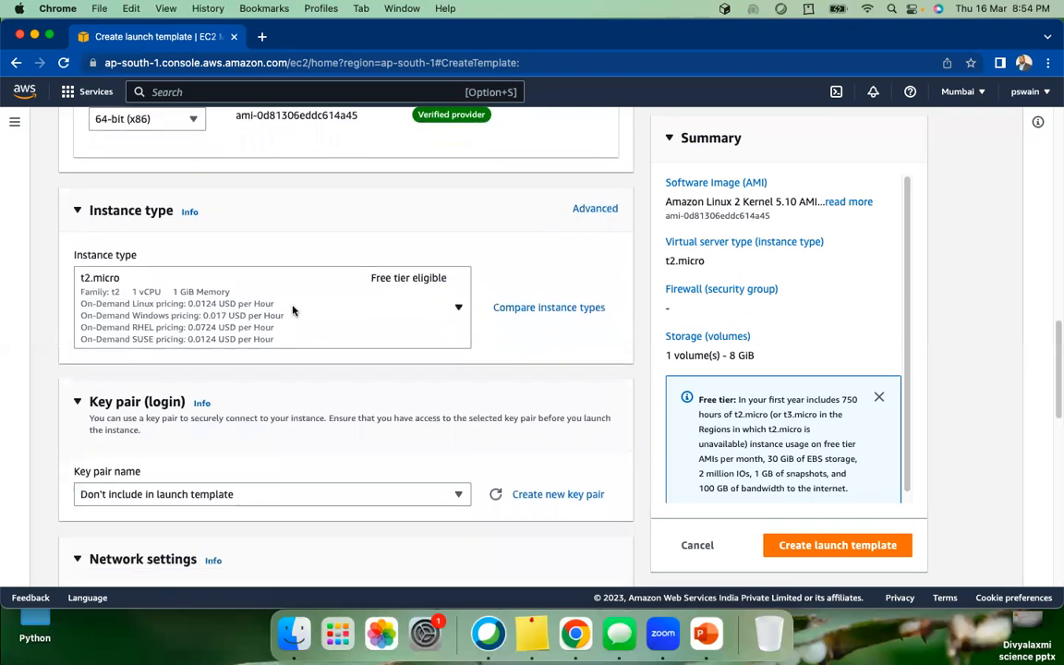
- Choose the first existing RSA key pair in the list as the template's login key pair
{"action": "scroll", "coordinate": [293, 310], "scroll_direction": "down", "scroll_amount": 4}
{"action": "left_click", "coordinate": [206, 315]}
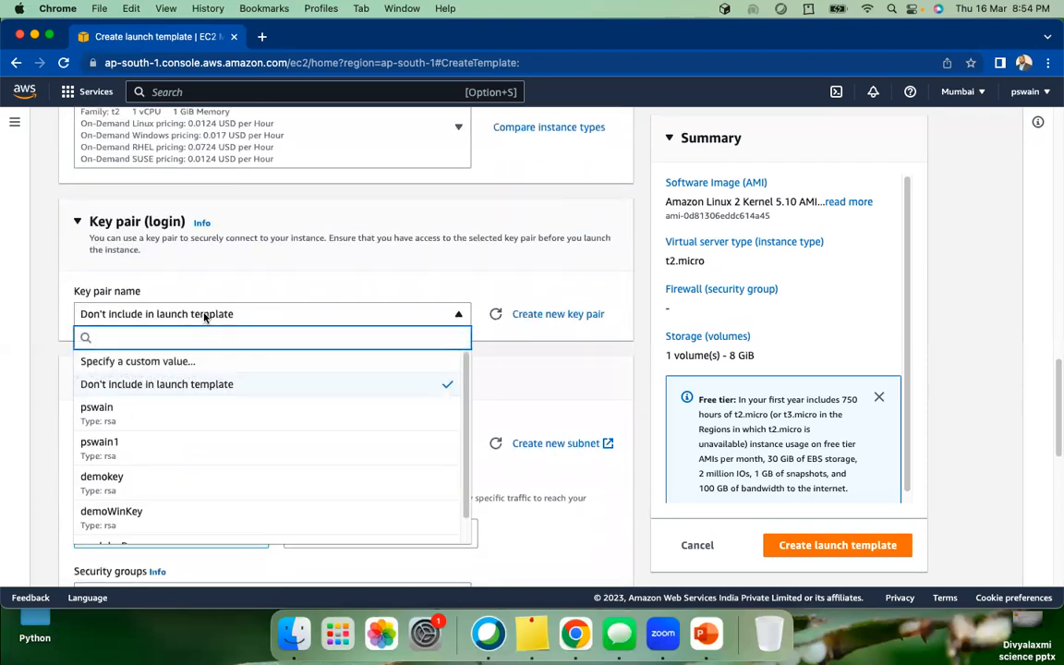
{"action": "left_click", "coordinate": [145, 416]}
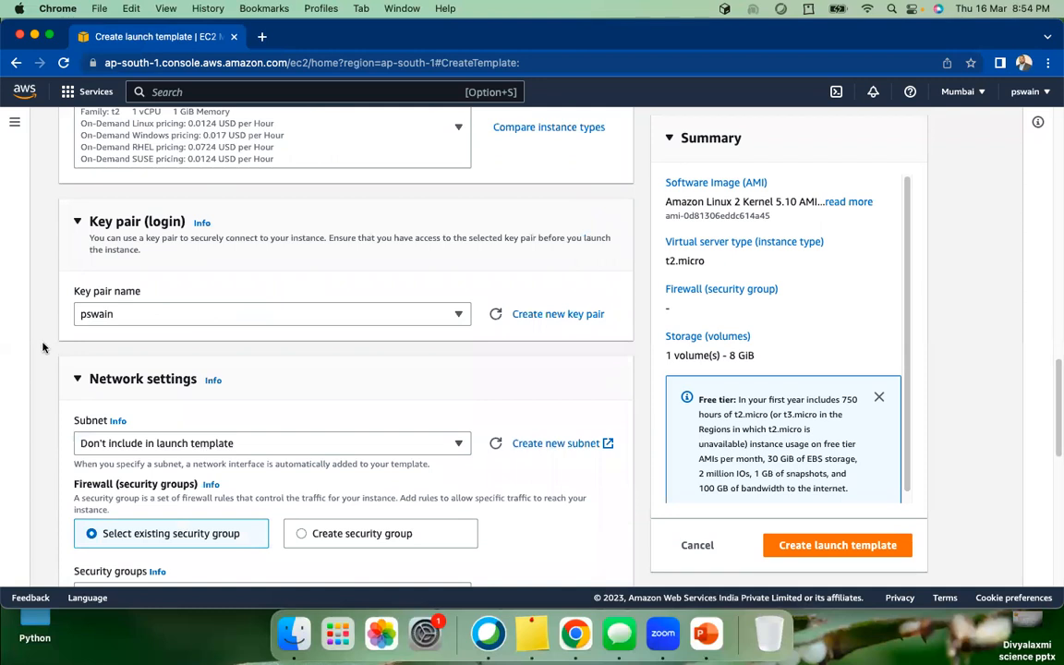
- Set the template's subnet to the one in availability zone ap-south-1b
{"action": "scroll", "coordinate": [43, 355], "scroll_direction": "down", "scroll_amount": 5}
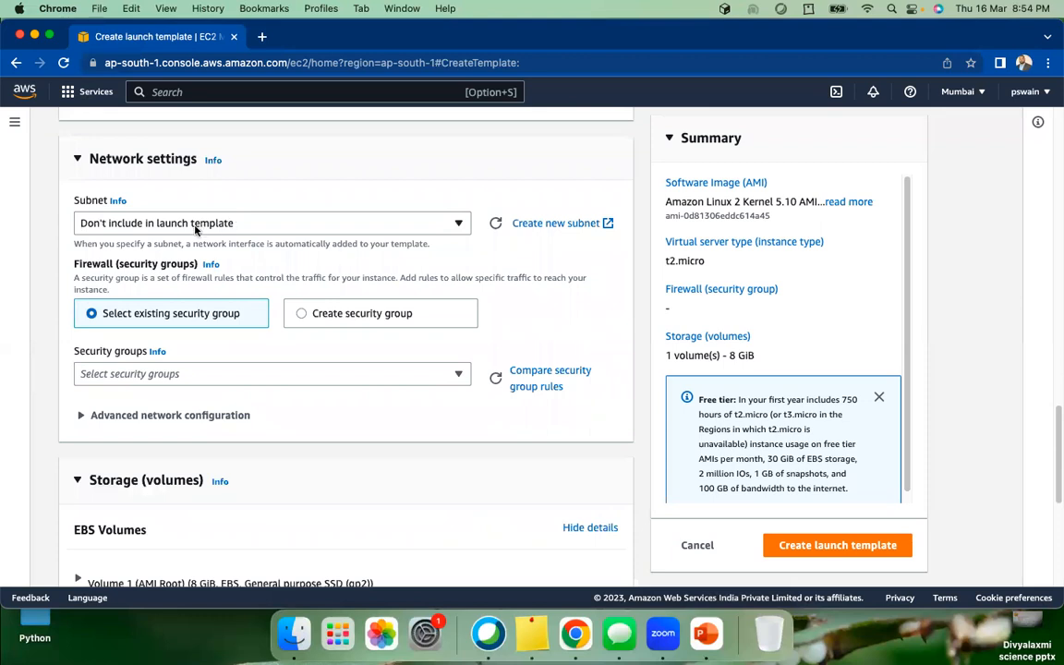
{"action": "left_click", "coordinate": [282, 225]}
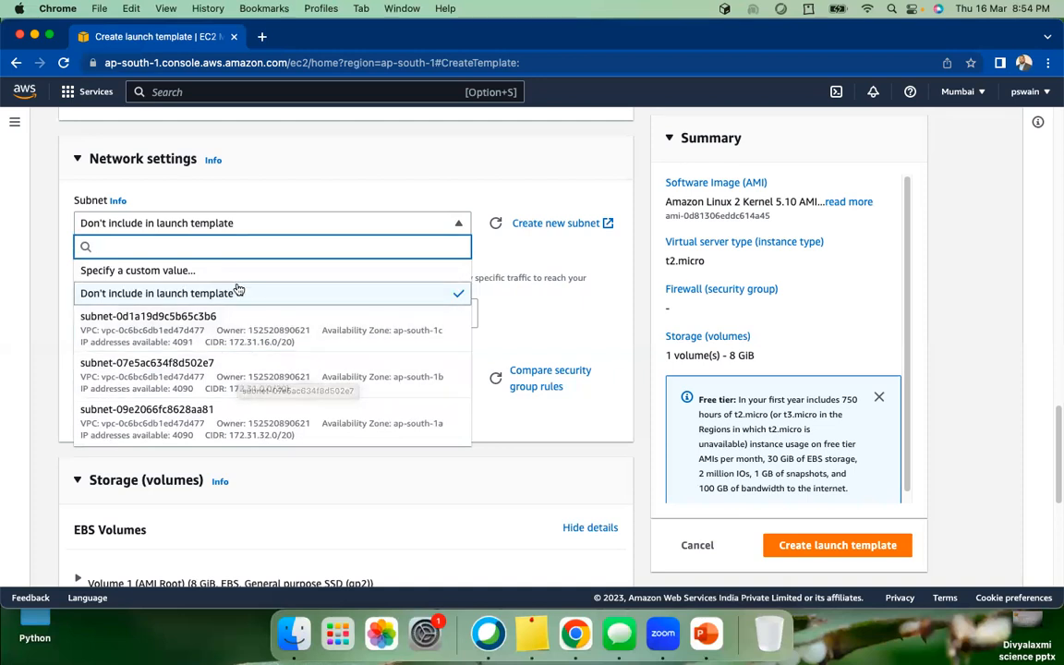
{"action": "left_click", "coordinate": [231, 373]}
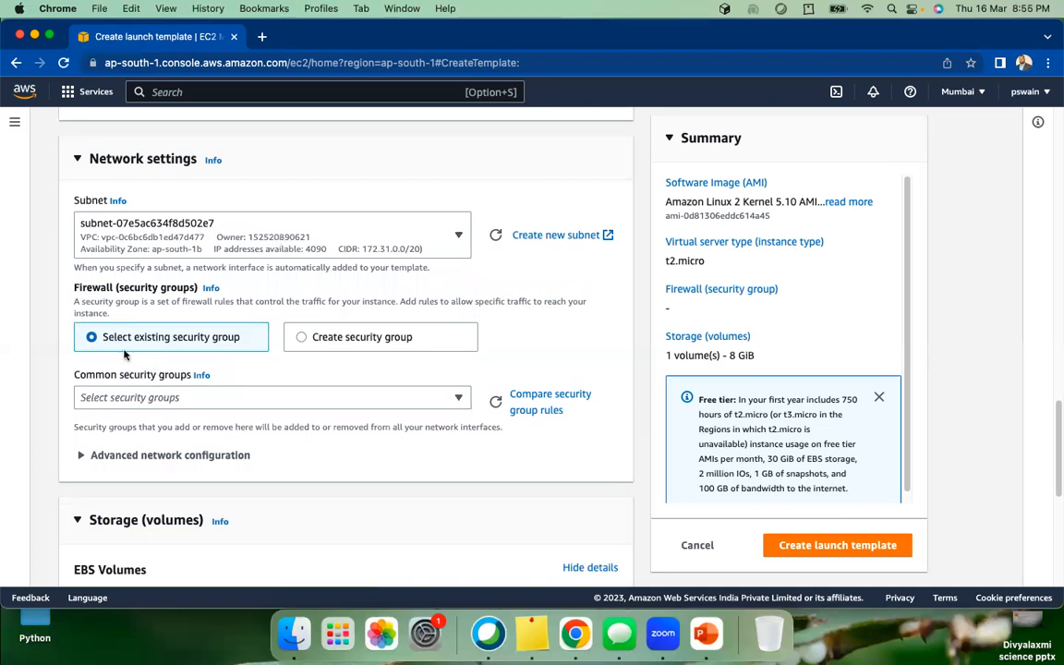
- Keep using an existing security group for the firewall and assign LAMP-SG to the template
{"action": "scroll", "coordinate": [274, 359], "scroll_direction": "down", "scroll_amount": 1}
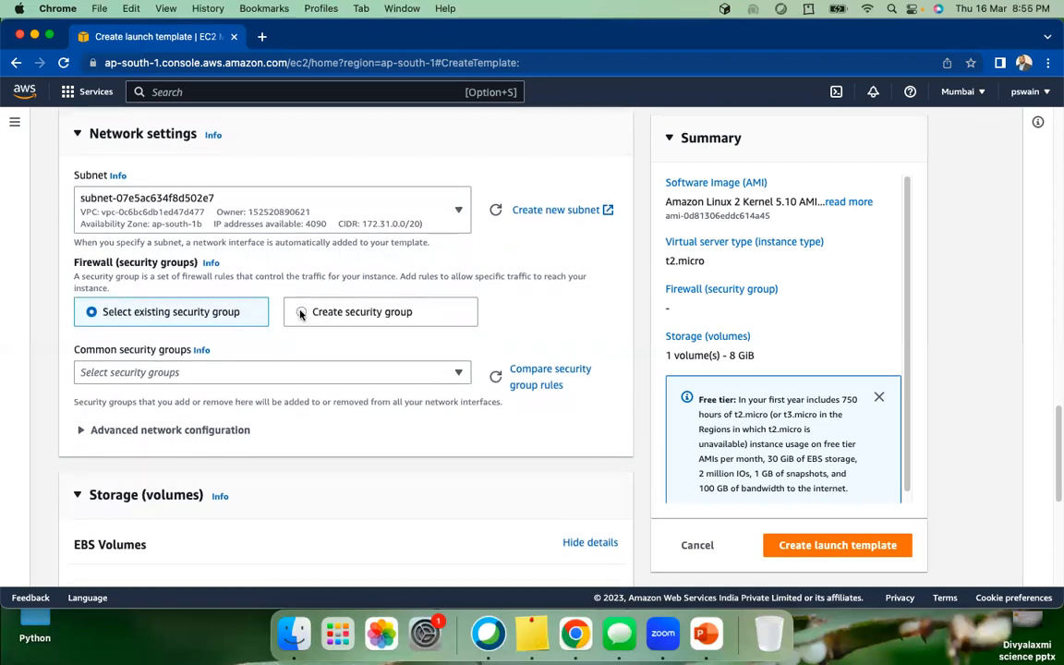
{"action": "left_click", "coordinate": [300, 314]}
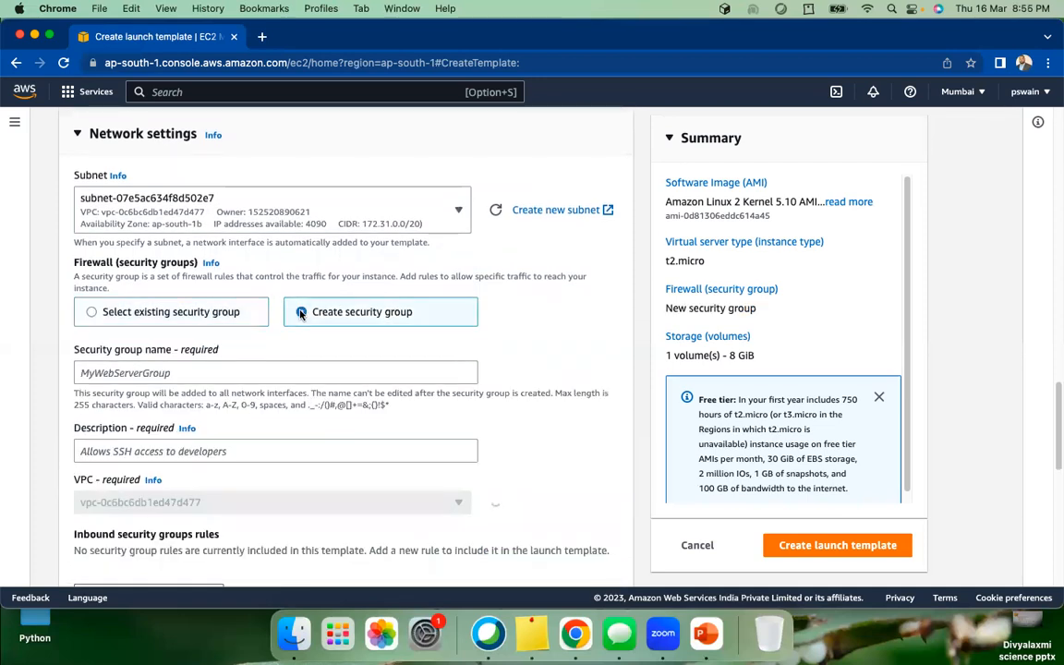
{"action": "left_click", "coordinate": [103, 312]}
{"action": "left_click", "coordinate": [180, 374]}
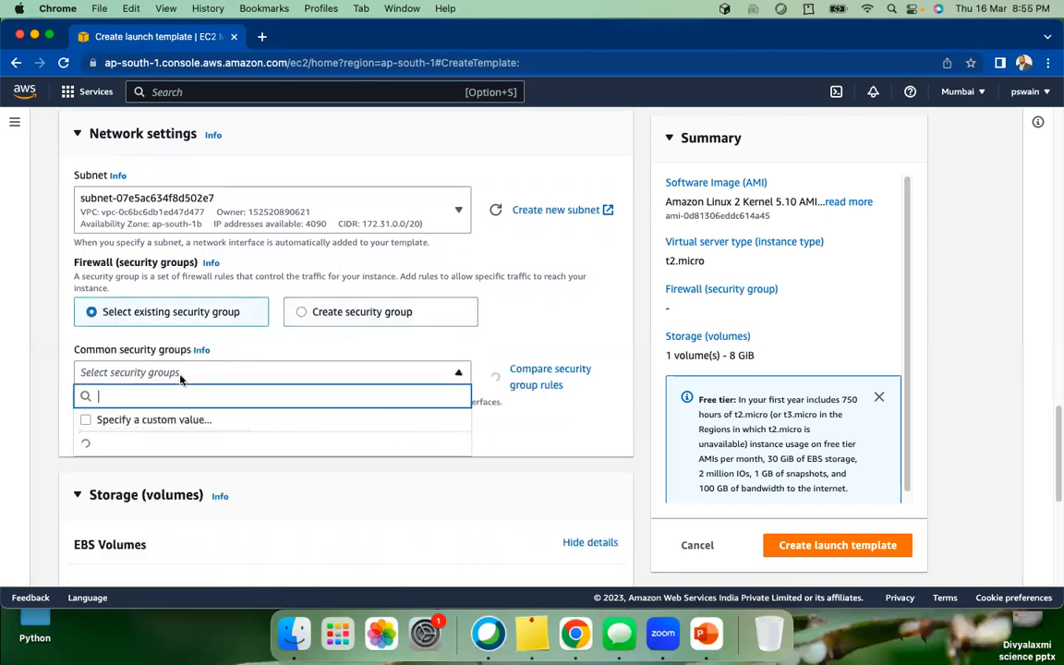
{"action": "scroll", "coordinate": [168, 477], "scroll_direction": "down", "scroll_amount": 1}
{"action": "scroll", "coordinate": [169, 475], "scroll_direction": "down", "scroll_amount": 8}
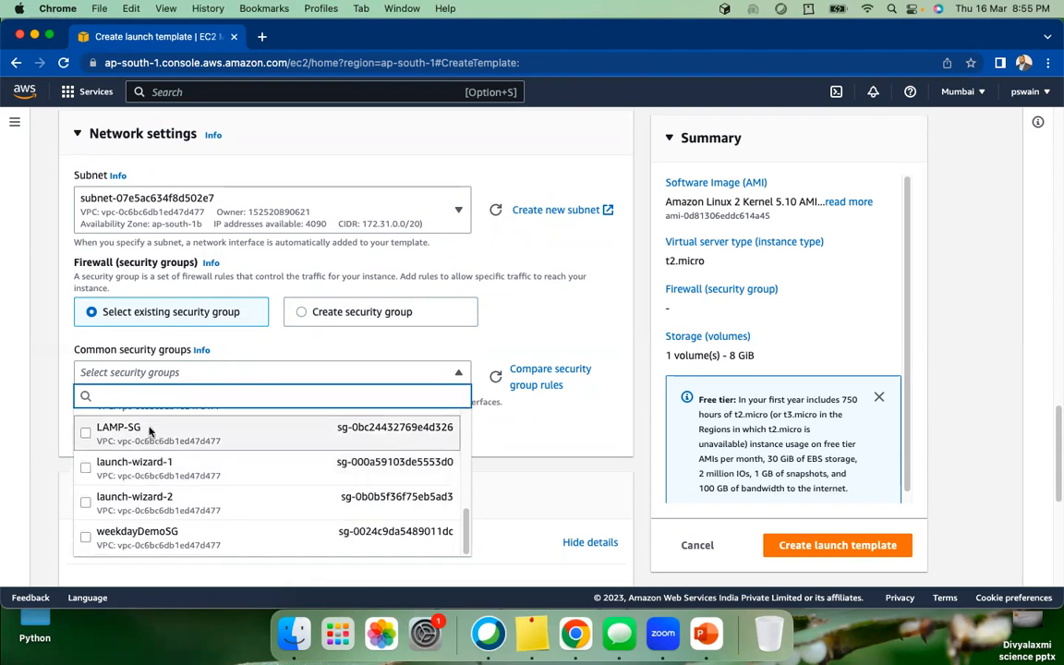
{"action": "left_click", "coordinate": [149, 430]}
- Examine the template's storage volumes and resource tags, and expand the advanced details to review their options
{"action": "scroll", "coordinate": [59, 436], "scroll_direction": "down", "scroll_amount": 2}
{"action": "scroll", "coordinate": [59, 438], "scroll_direction": "down", "scroll_amount": 4}
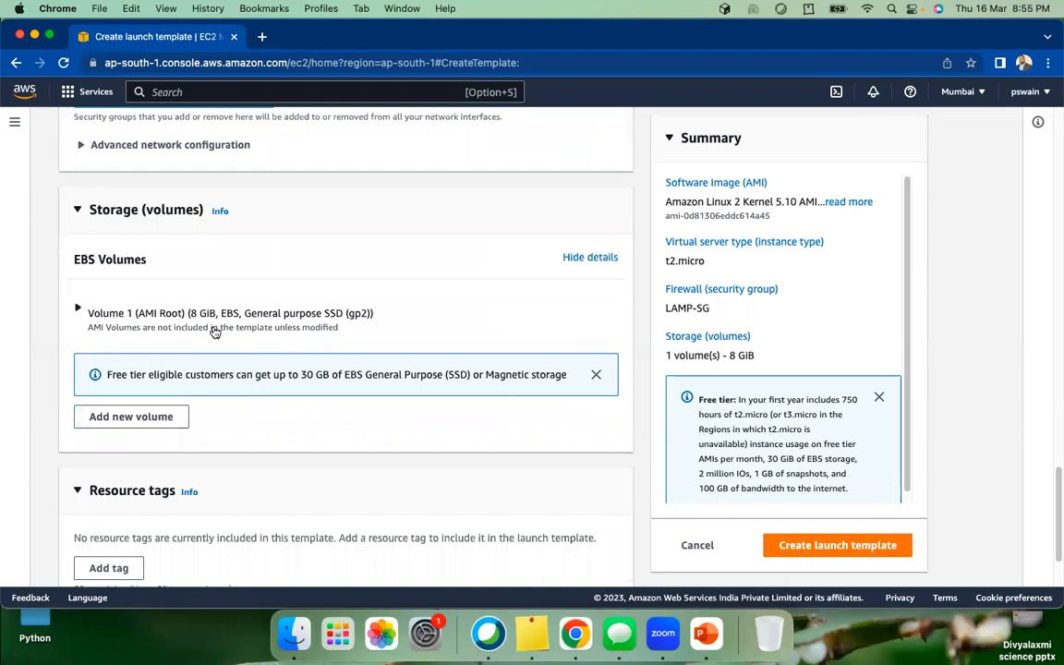
{"action": "scroll", "coordinate": [214, 332], "scroll_direction": "down", "scroll_amount": 2}
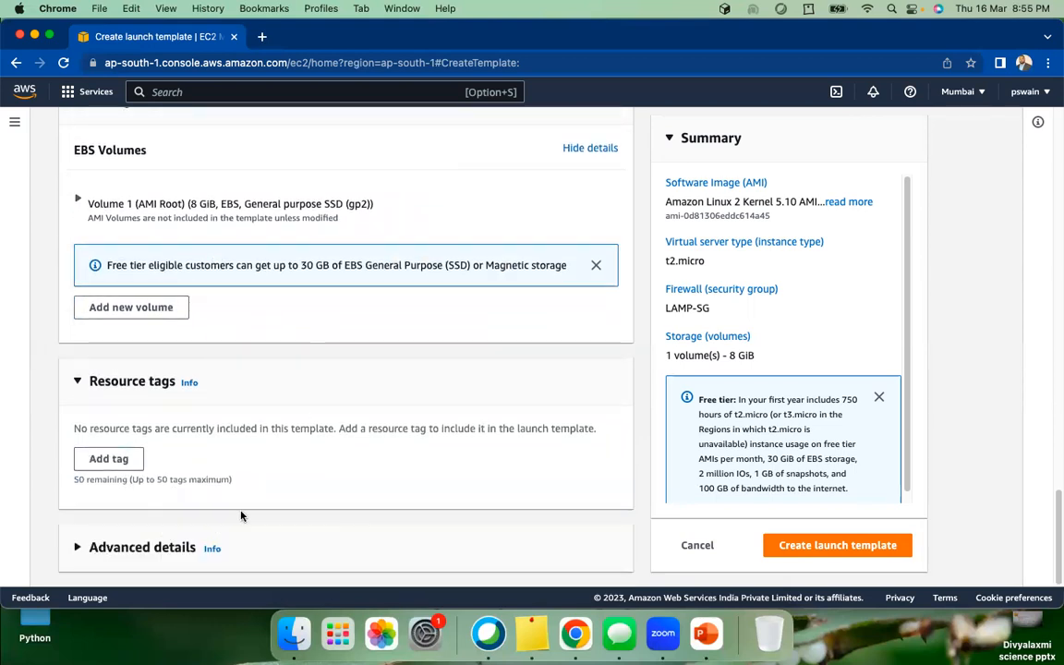
{"action": "left_click", "coordinate": [75, 550]}
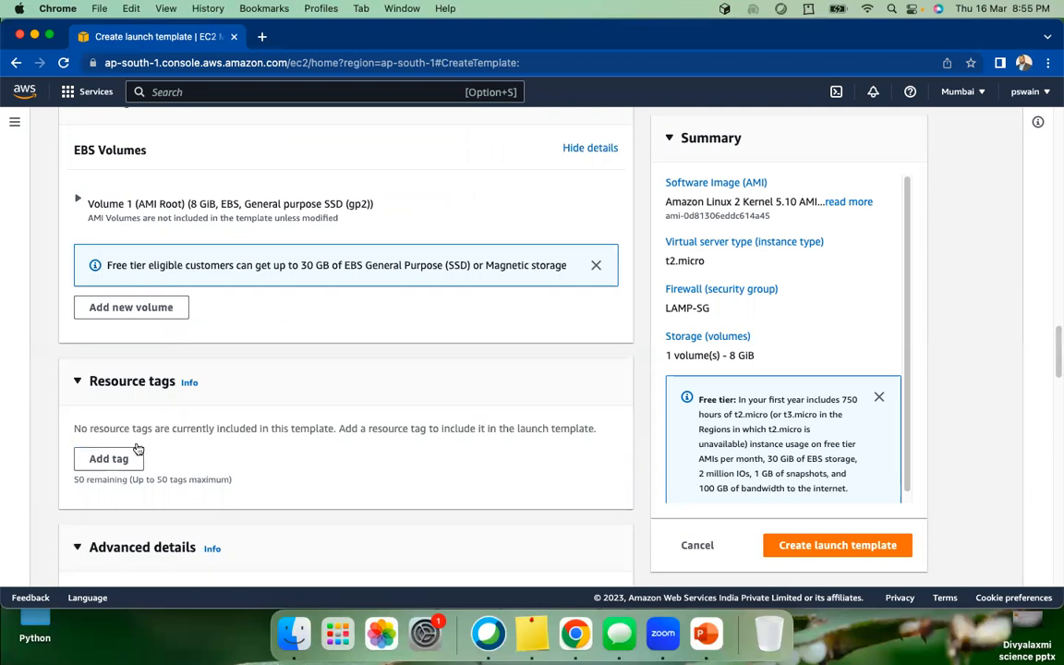
{"action": "scroll", "coordinate": [136, 444], "scroll_direction": "down", "scroll_amount": 10}
{"action": "scroll", "coordinate": [137, 446], "scroll_direction": "down", "scroll_amount": 15}
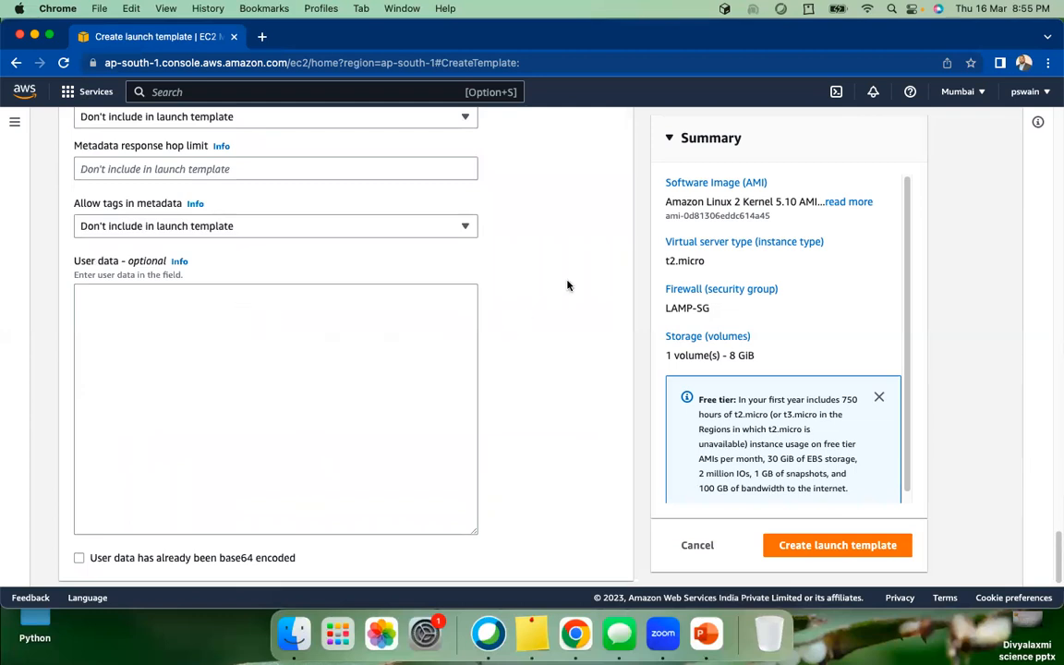
{"action": "scroll", "coordinate": [568, 285], "scroll_direction": "up", "scroll_amount": 15}
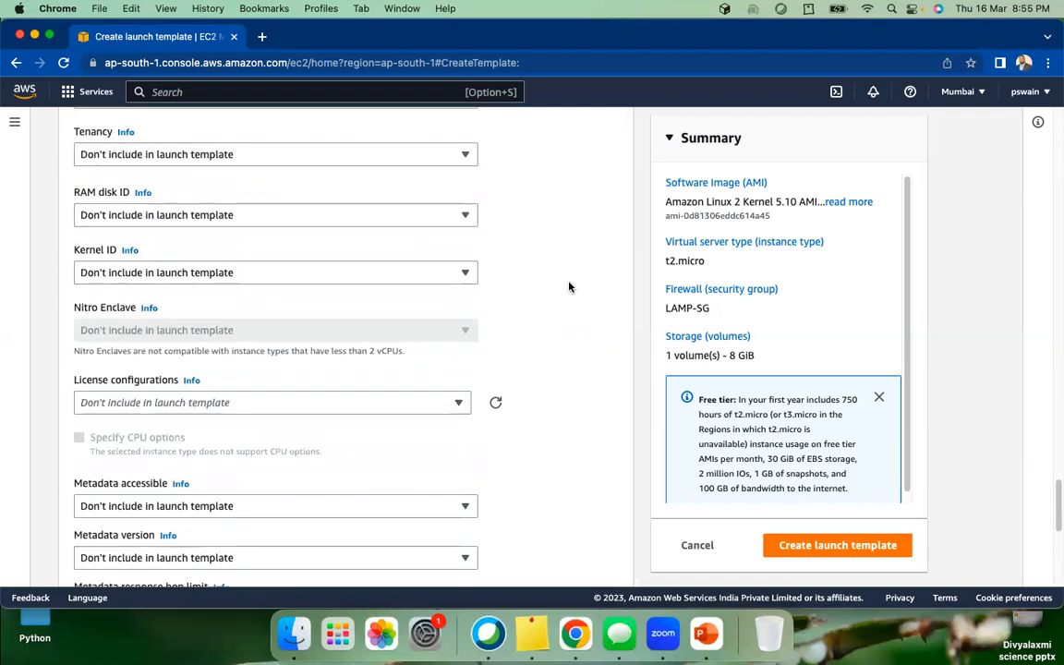
{"action": "scroll", "coordinate": [571, 289], "scroll_direction": "up", "scroll_amount": 5}
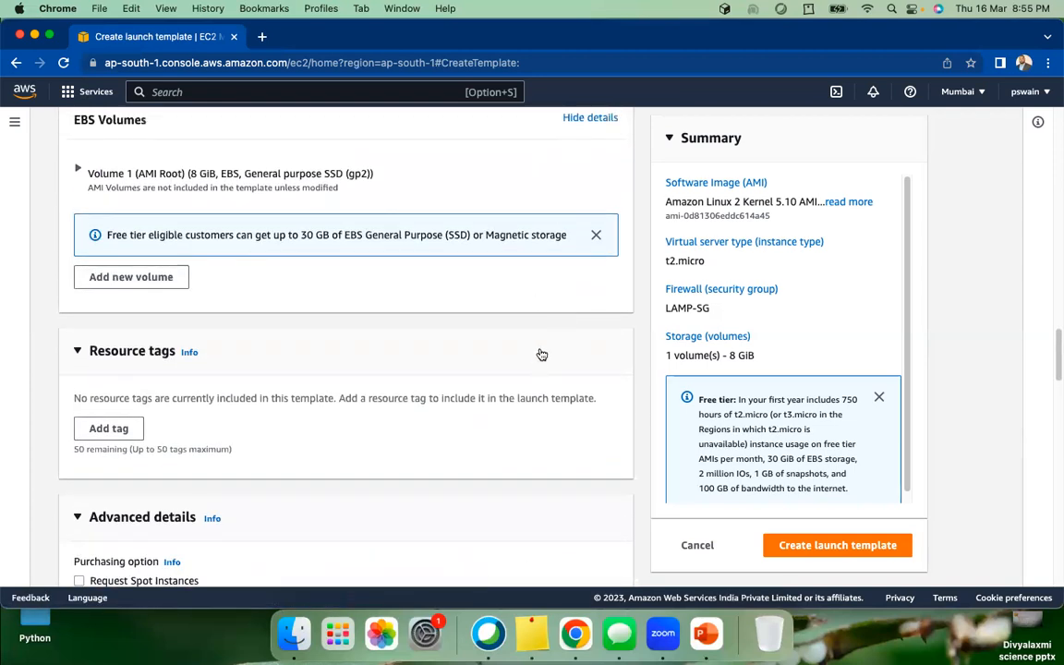
{"action": "scroll", "coordinate": [540, 309], "scroll_direction": "up", "scroll_amount": 5}
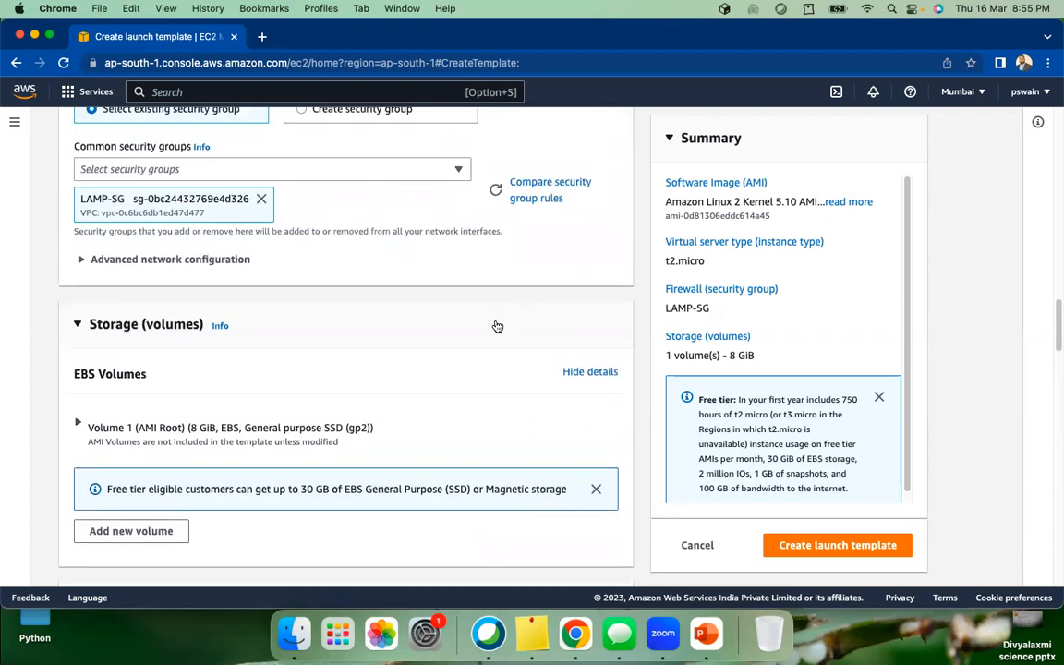
{"action": "scroll", "coordinate": [490, 332], "scroll_direction": "up", "scroll_amount": 2}
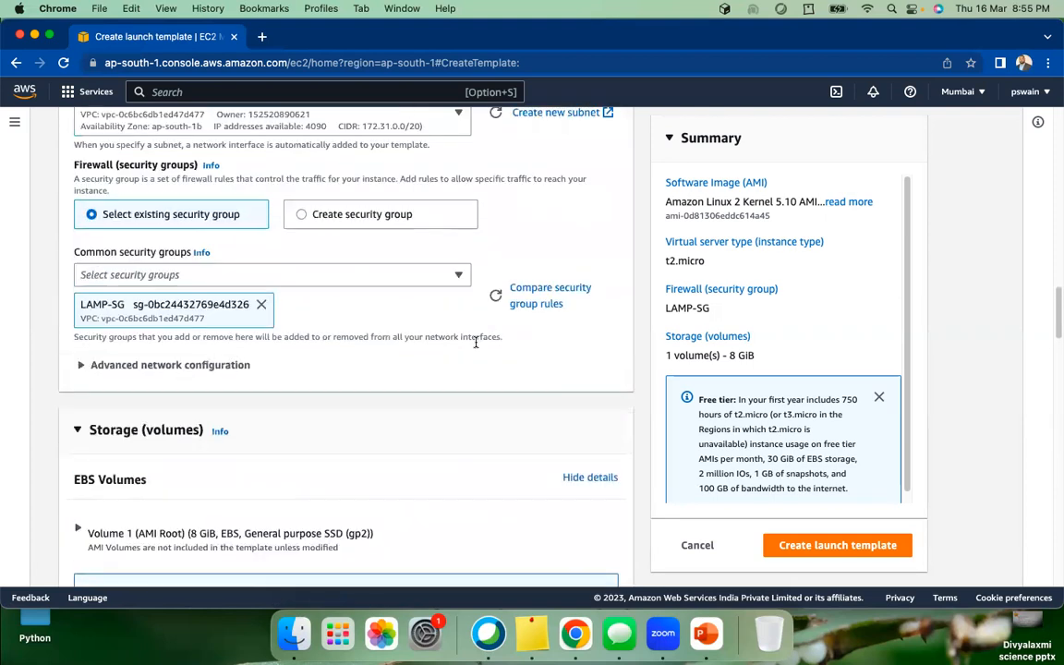
- Remove the LAMP-SG security group, browse the existing groups and assign LAMP-SG again
{"action": "left_click", "coordinate": [262, 306]}
{"action": "left_click", "coordinate": [296, 279]}
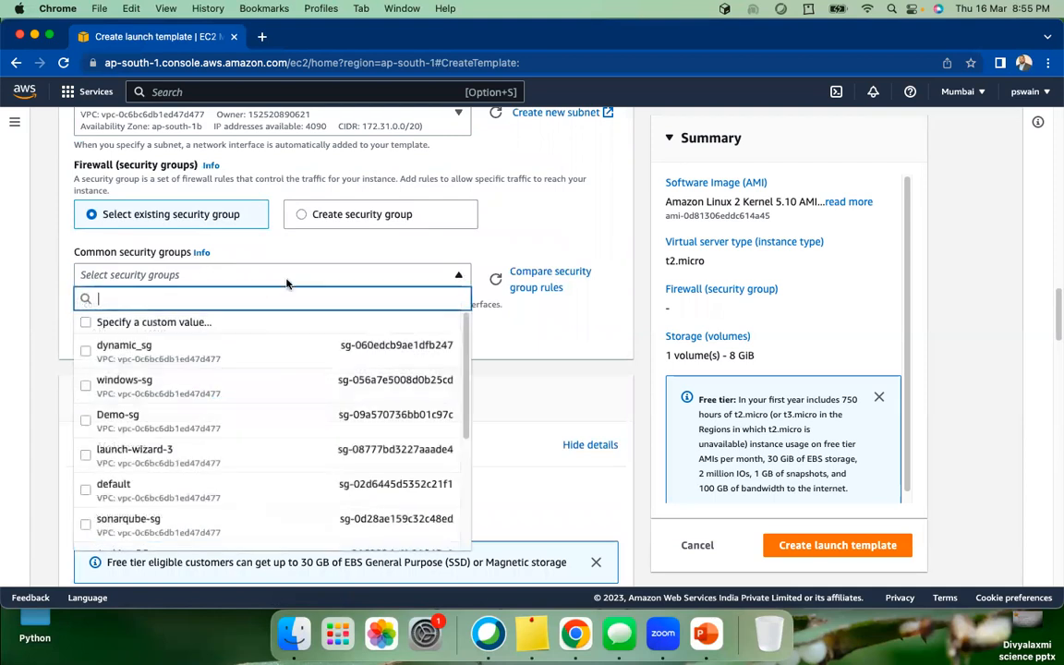
{"action": "scroll", "coordinate": [180, 476], "scroll_direction": "down", "scroll_amount": 3}
{"action": "scroll", "coordinate": [171, 460], "scroll_direction": "up", "scroll_amount": 3}
{"action": "scroll", "coordinate": [170, 462], "scroll_direction": "down", "scroll_amount": 5}
{"action": "left_click", "coordinate": [164, 424]}
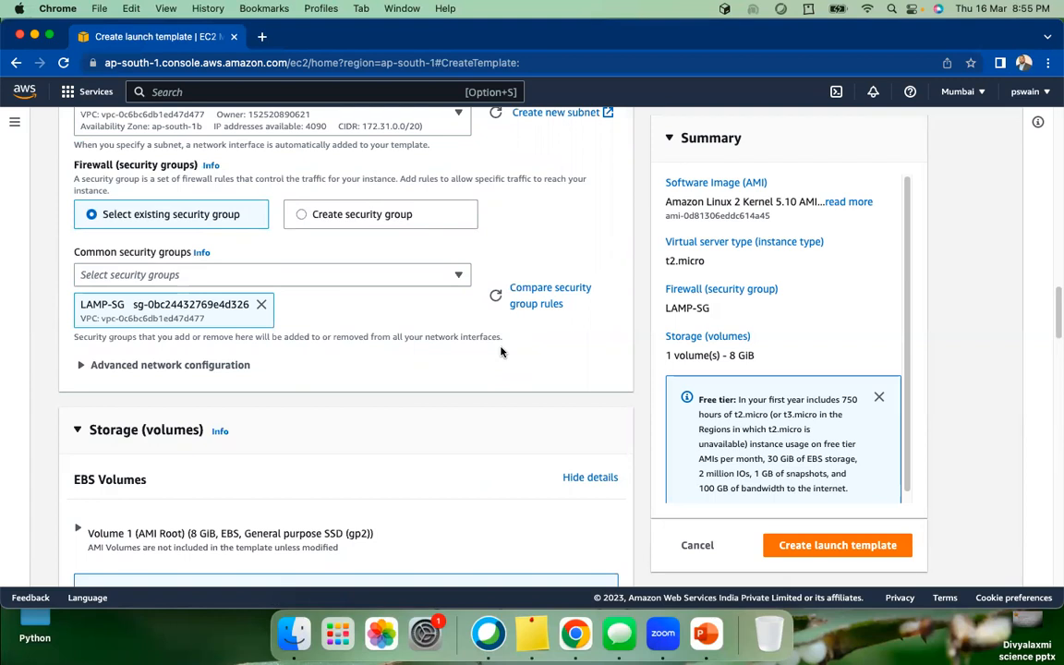
- Set the subnet in the network settings to Don't include in launch template
{"action": "scroll", "coordinate": [517, 365], "scroll_direction": "up", "scroll_amount": 10}
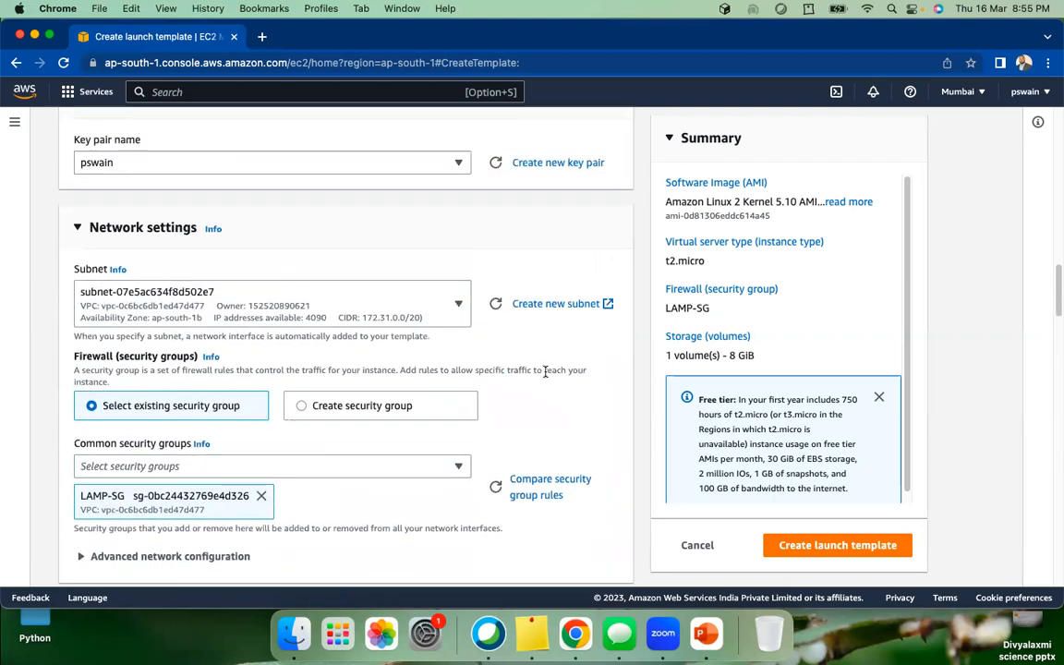
{"action": "scroll", "coordinate": [545, 373], "scroll_direction": "down", "scroll_amount": 5}
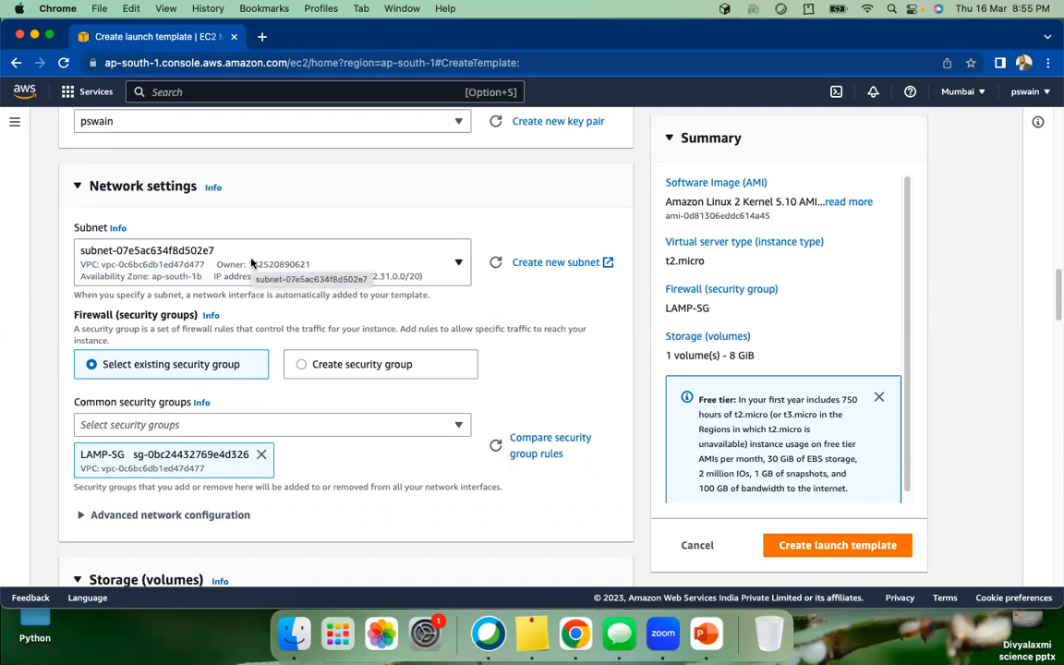
{"action": "left_click", "coordinate": [457, 269]}
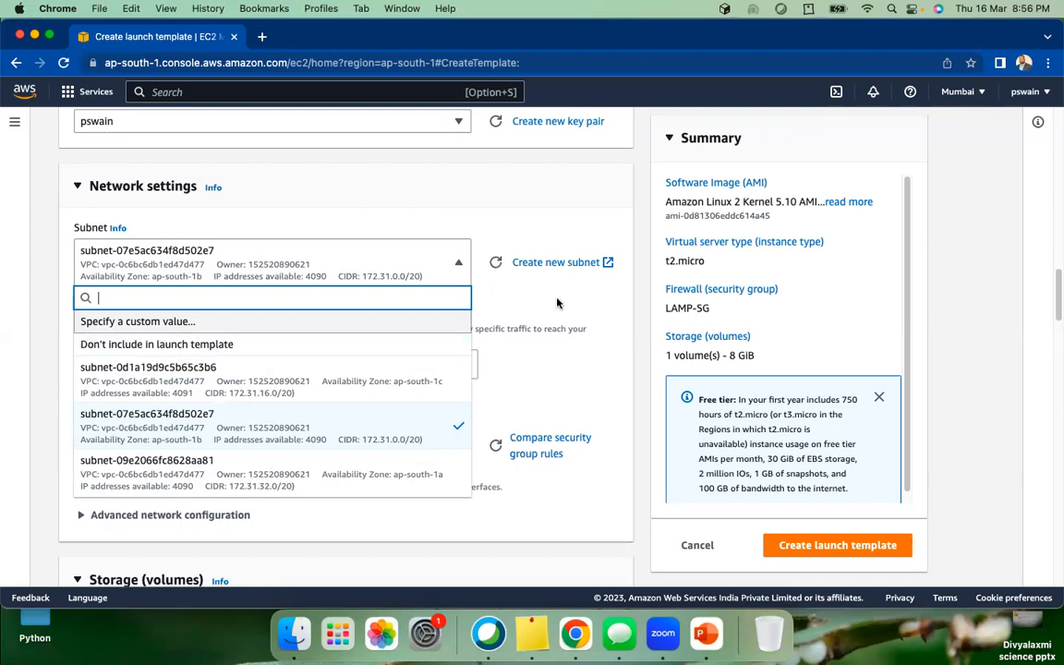
{"action": "left_click", "coordinate": [341, 348]}
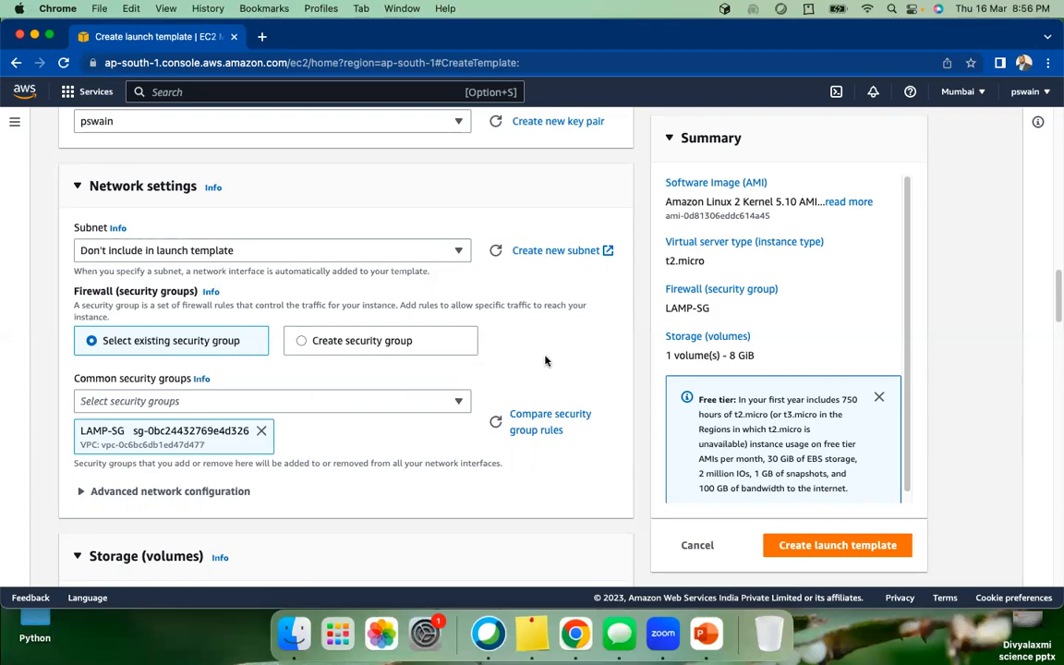
- Enter a user data script in the advanced details with the lines #!/bin/bash, sudo yum update -y and sudo yum install httpd -y
{"action": "scroll", "coordinate": [541, 370], "scroll_direction": "down", "scroll_amount": 3}
{"action": "scroll", "coordinate": [503, 420], "scroll_direction": "down", "scroll_amount": 4}
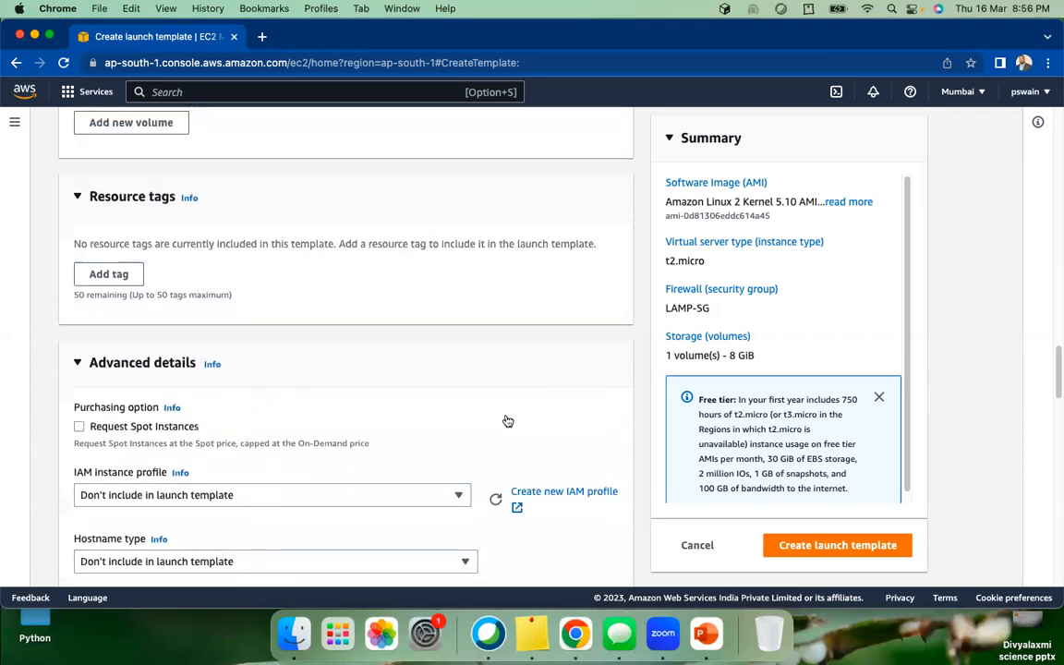
{"action": "scroll", "coordinate": [507, 422], "scroll_direction": "down", "scroll_amount": 10}
{"action": "scroll", "coordinate": [506, 420], "scroll_direction": "down", "scroll_amount": 6}
{"action": "left_click", "coordinate": [270, 320]}
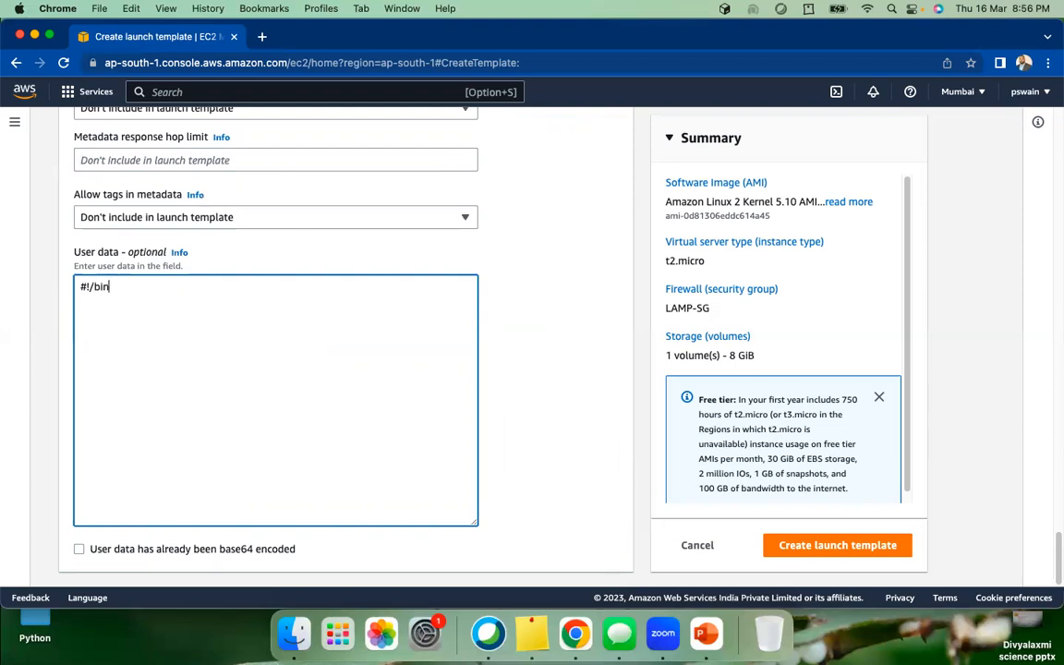
{"action": "type", "text": "bash"}
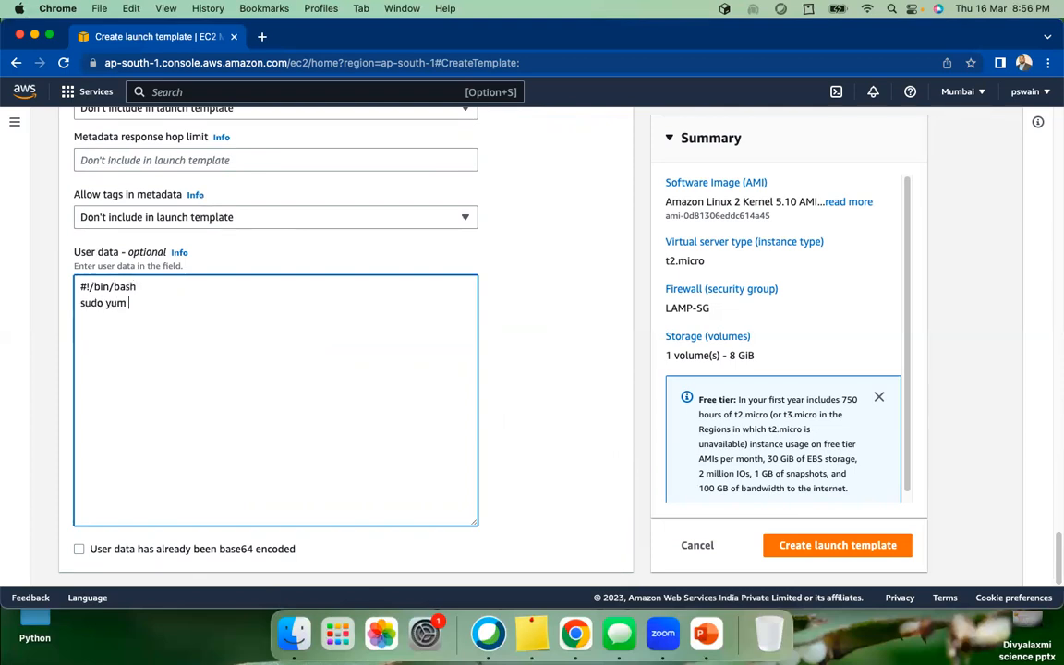
{"action": "type", "text": "dat"}
{"action": "type", "text": "udo yum in"}
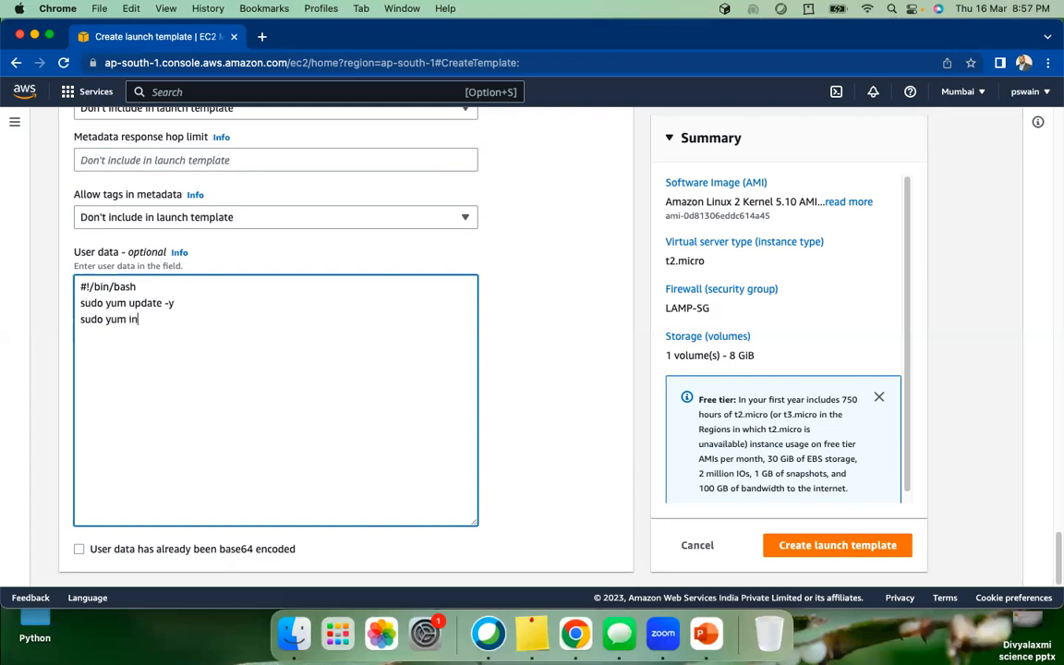
{"action": "type", "text": "httpd -"}
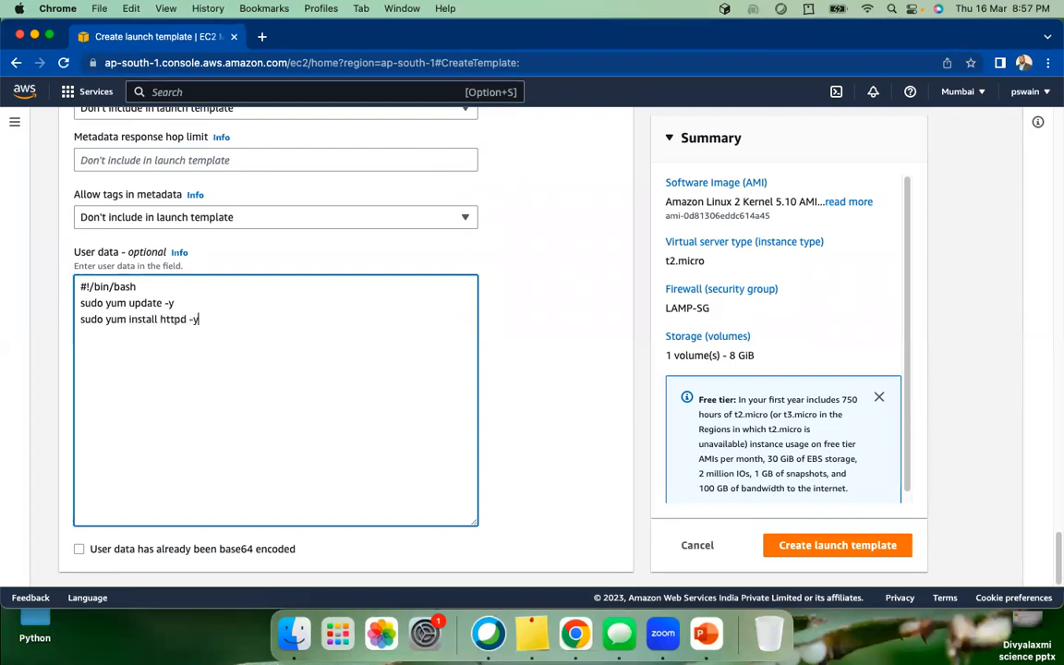
{"action": "type", "text": "y"}
{"action": "key", "text": "Return"}
- Open the AWS console in a new browser tab and go to the EC2 launch templates list
{"action": "key", "text": "super+t"}
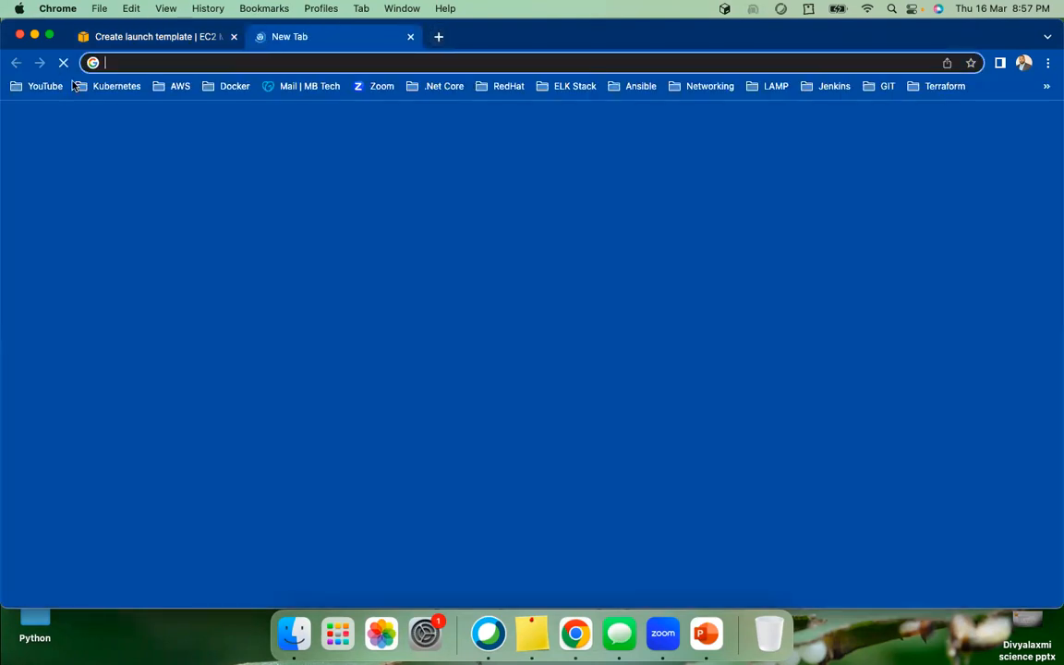
{"action": "left_click", "coordinate": [131, 64]}
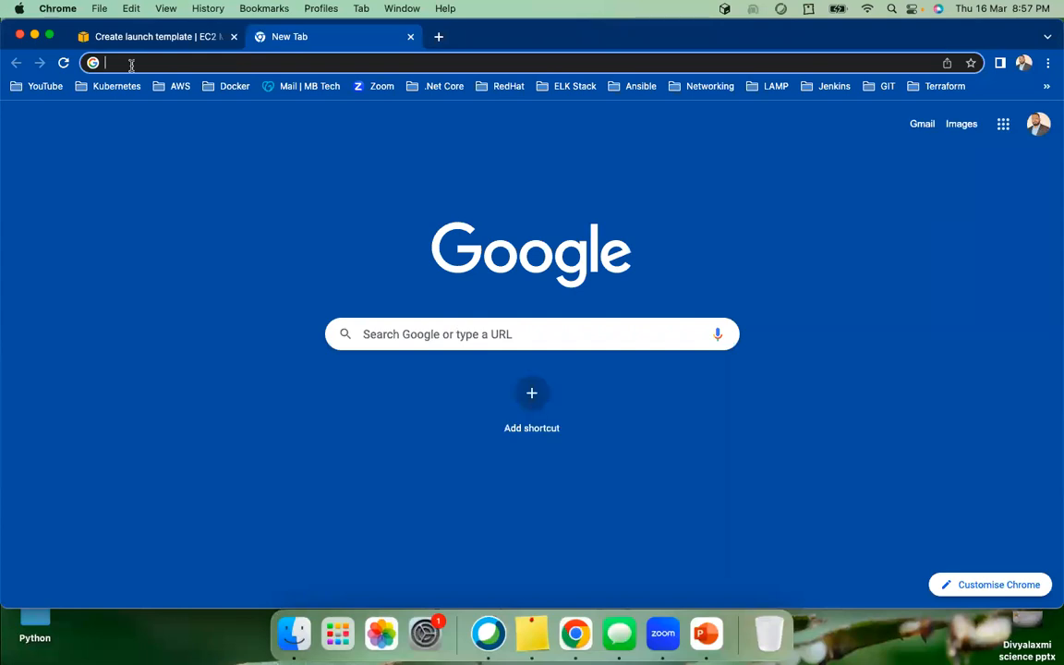
{"action": "type", "text": "aws"}
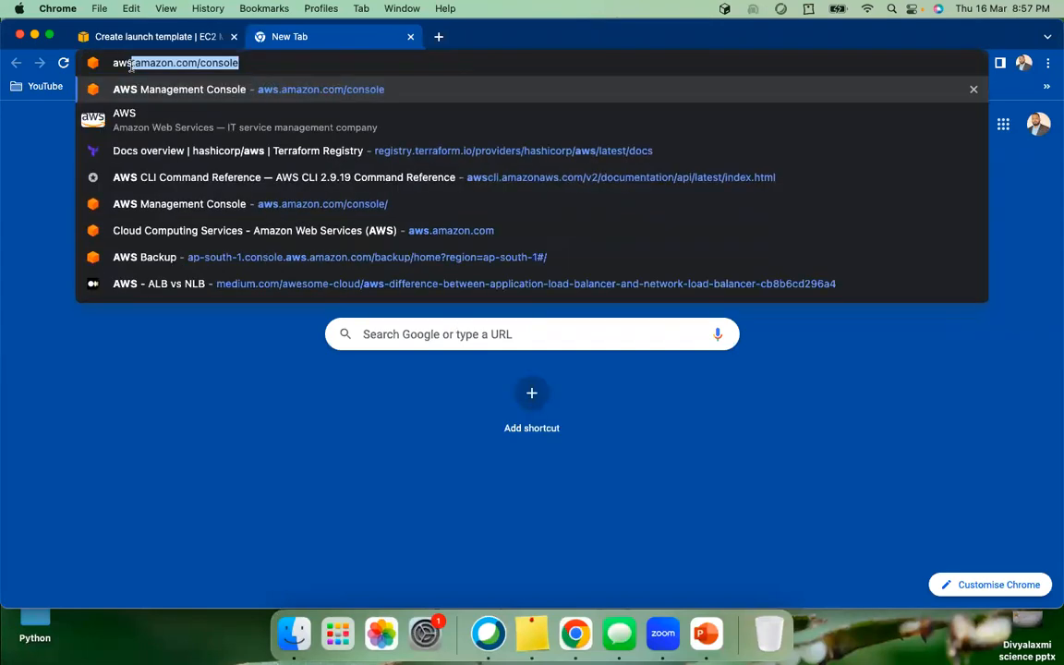
{"action": "key", "text": "Return"}
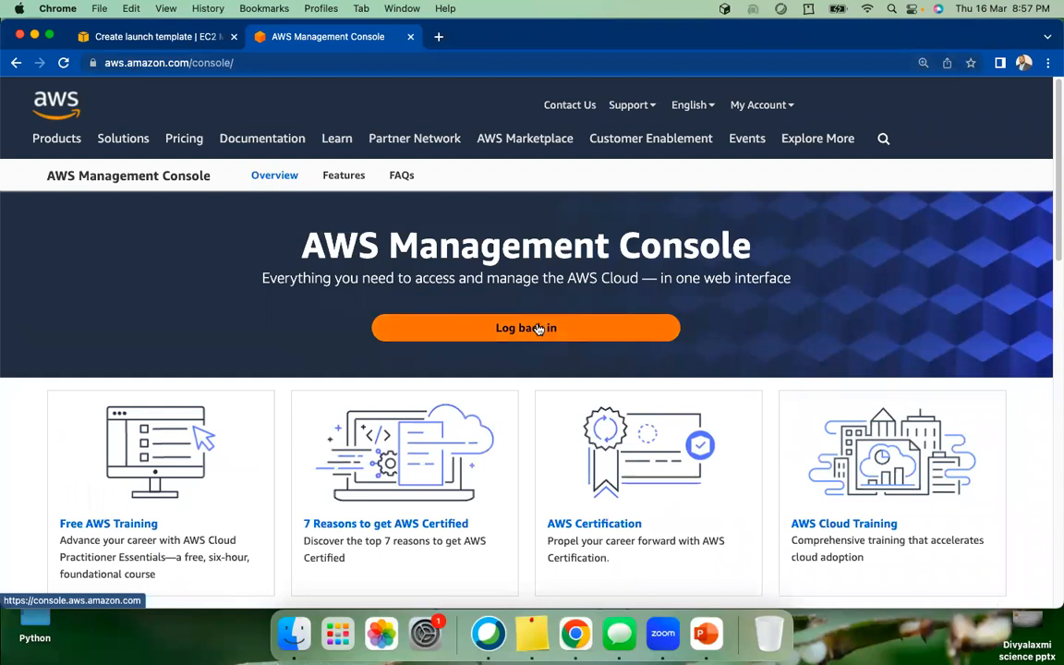
{"action": "left_click", "coordinate": [538, 330]}
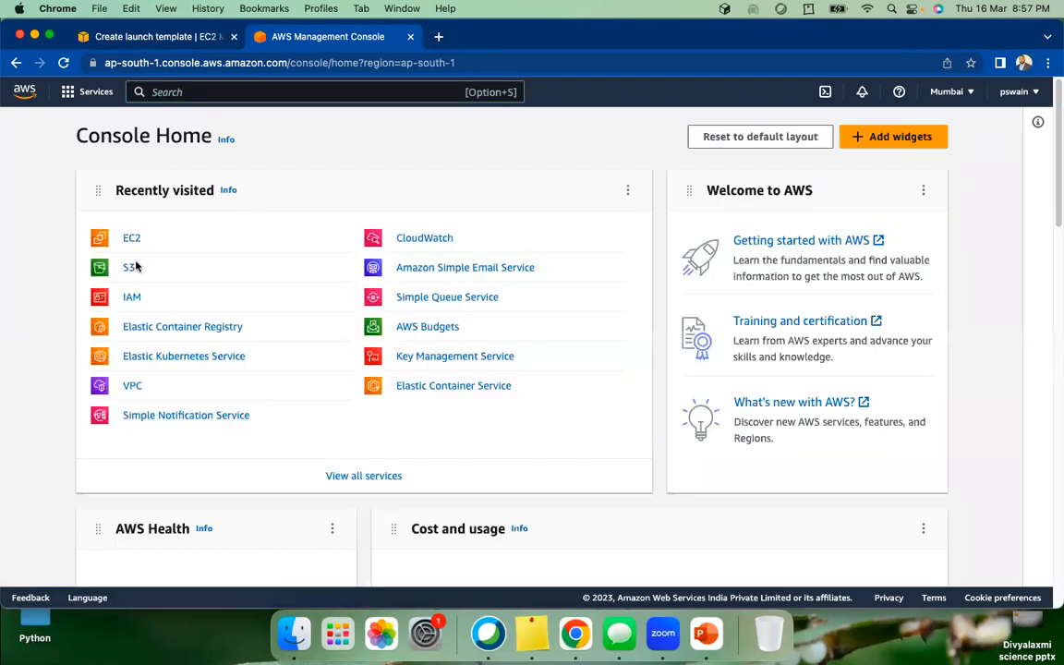
{"action": "left_click", "coordinate": [130, 241]}
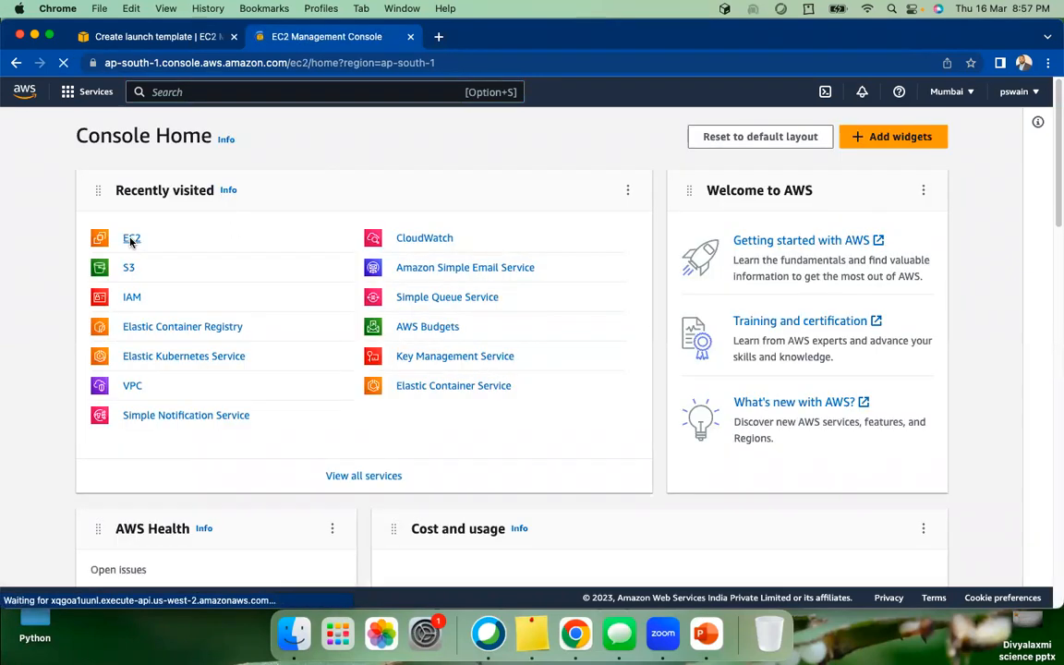
{"action": "scroll", "coordinate": [124, 378], "scroll_direction": "down", "scroll_amount": 4}
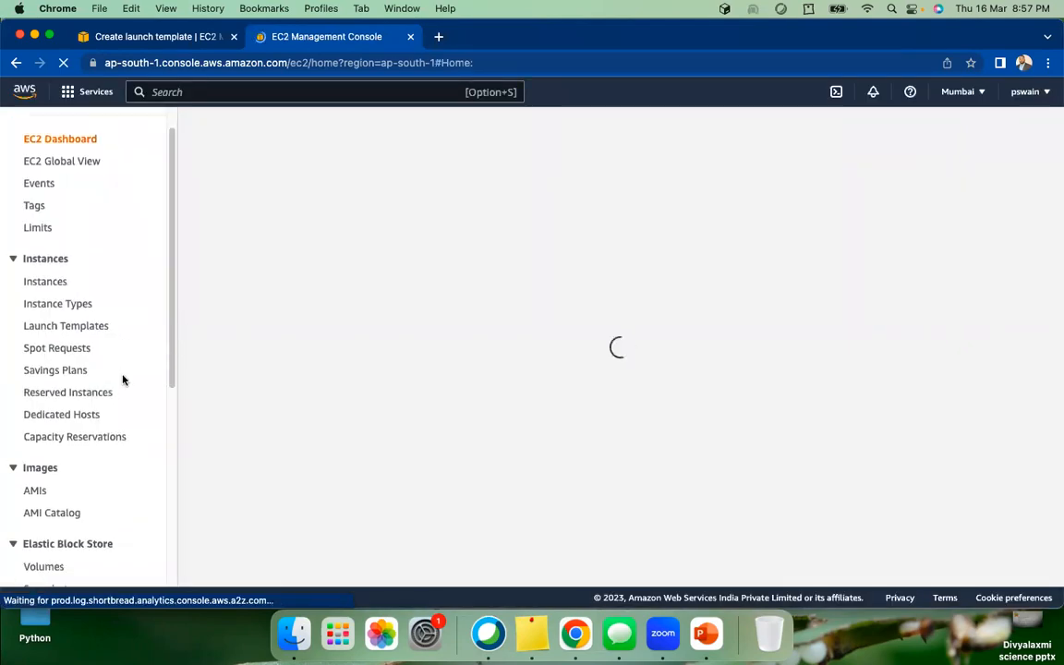
{"action": "scroll", "coordinate": [124, 378], "scroll_direction": "up", "scroll_amount": 3}
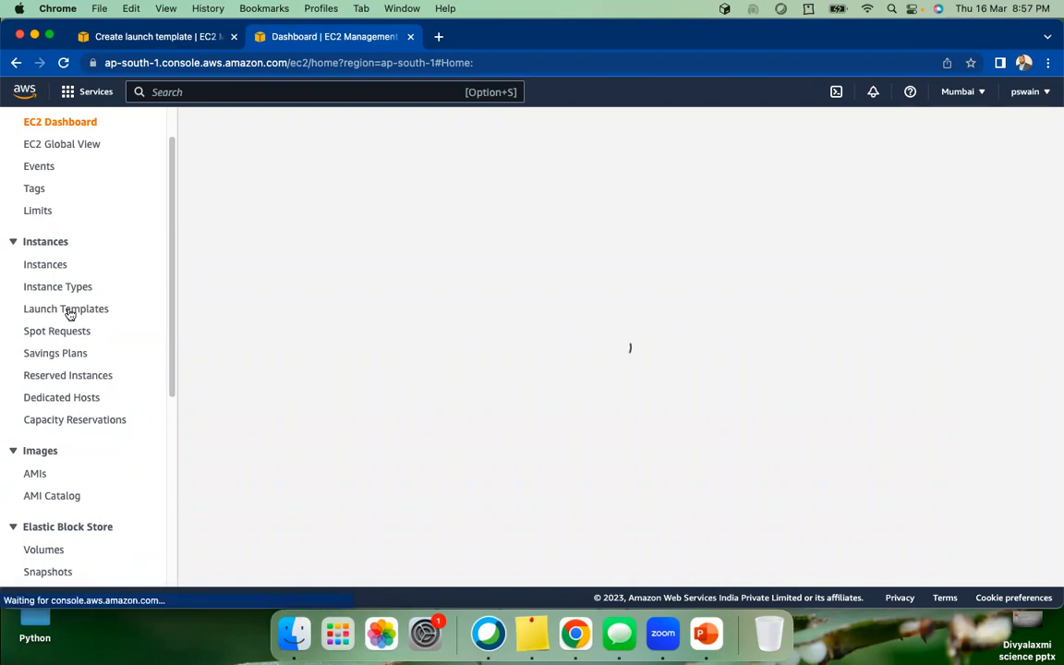
{"action": "left_click", "coordinate": [69, 315]}
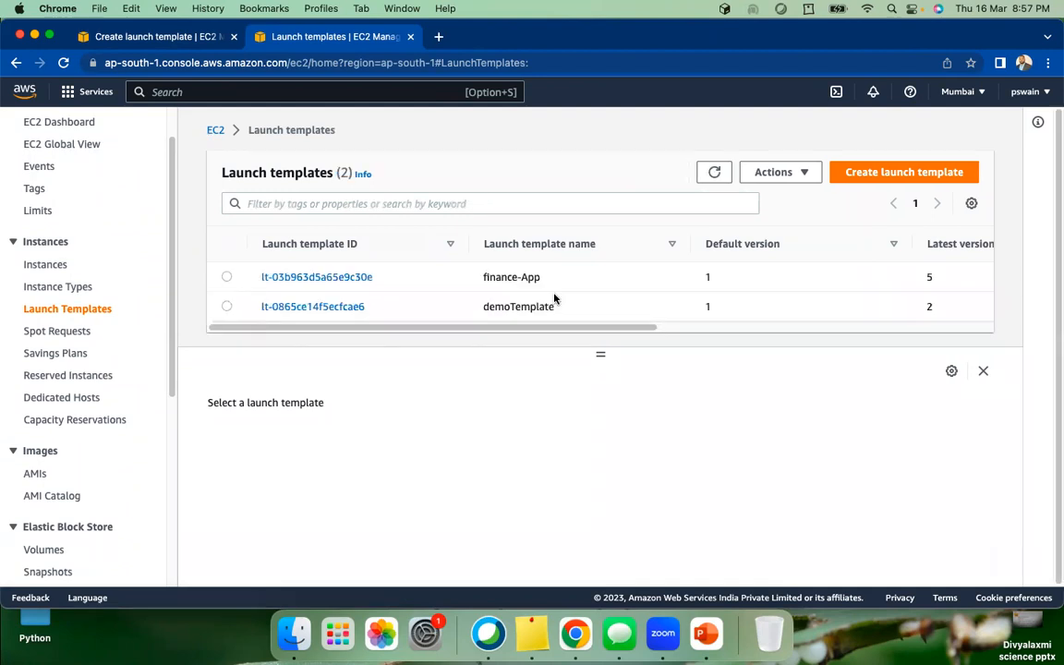
- Select the finance-App launch template and show the details of its version 5
{"action": "left_click", "coordinate": [226, 278]}
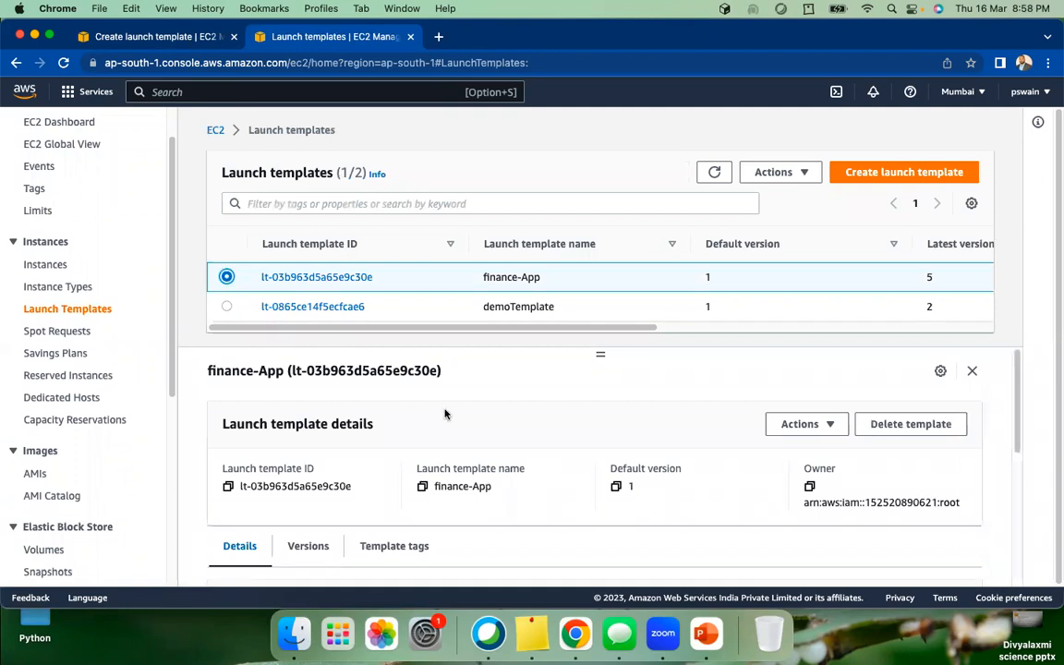
{"action": "scroll", "coordinate": [494, 419], "scroll_direction": "down", "scroll_amount": 2}
{"action": "scroll", "coordinate": [490, 420], "scroll_direction": "down", "scroll_amount": 2}
{"action": "scroll", "coordinate": [470, 423], "scroll_direction": "up", "scroll_amount": 2}
{"action": "scroll", "coordinate": [373, 494], "scroll_direction": "down", "scroll_amount": 2}
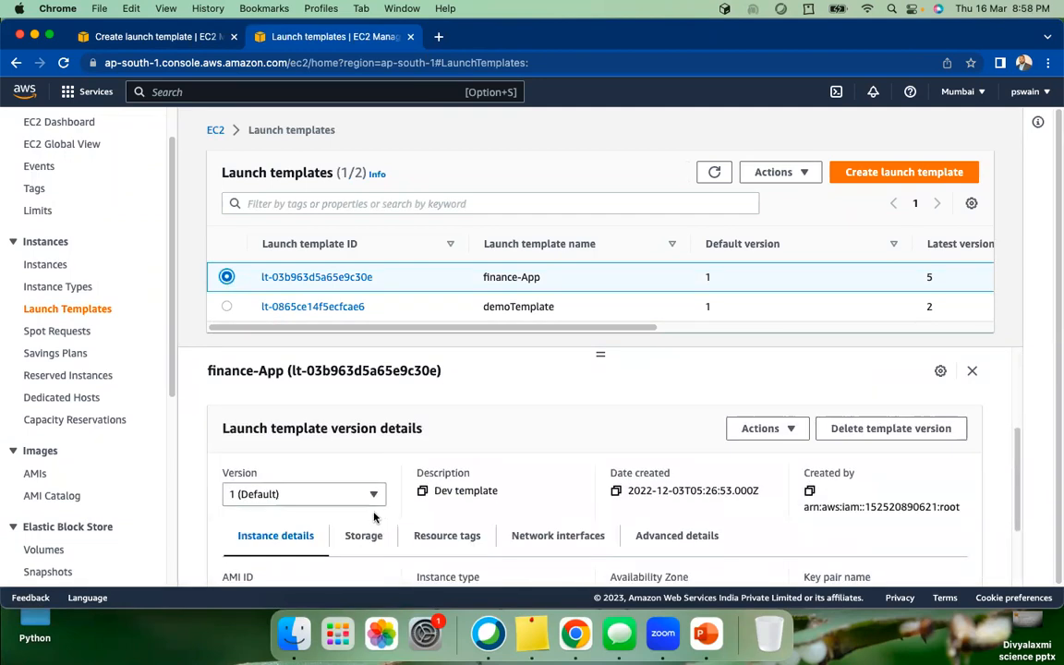
{"action": "left_click", "coordinate": [373, 496]}
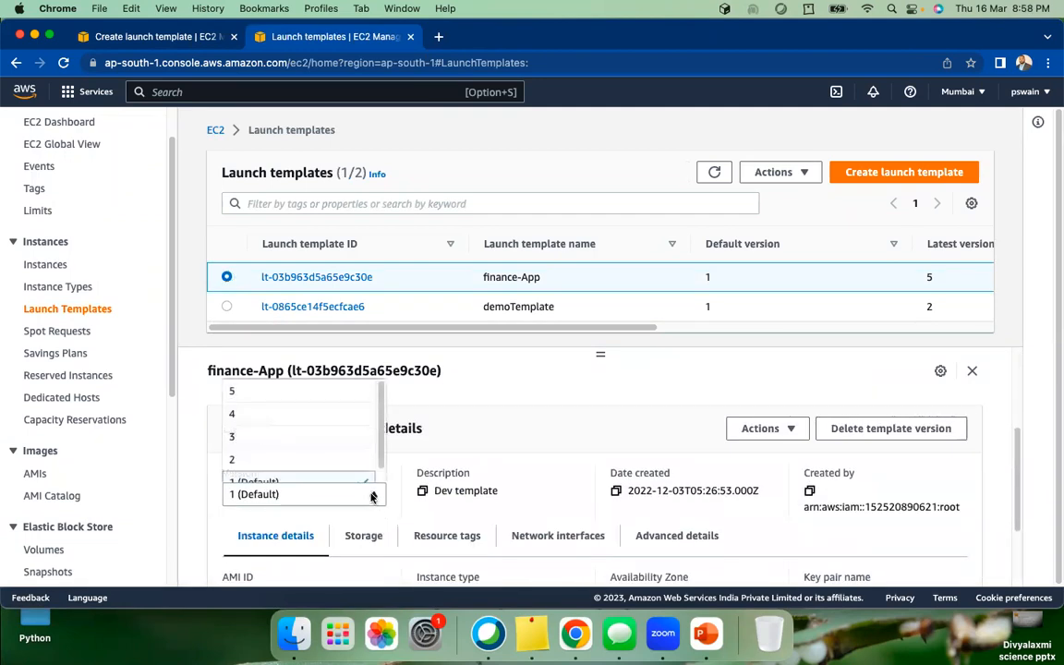
{"action": "left_click", "coordinate": [289, 391]}
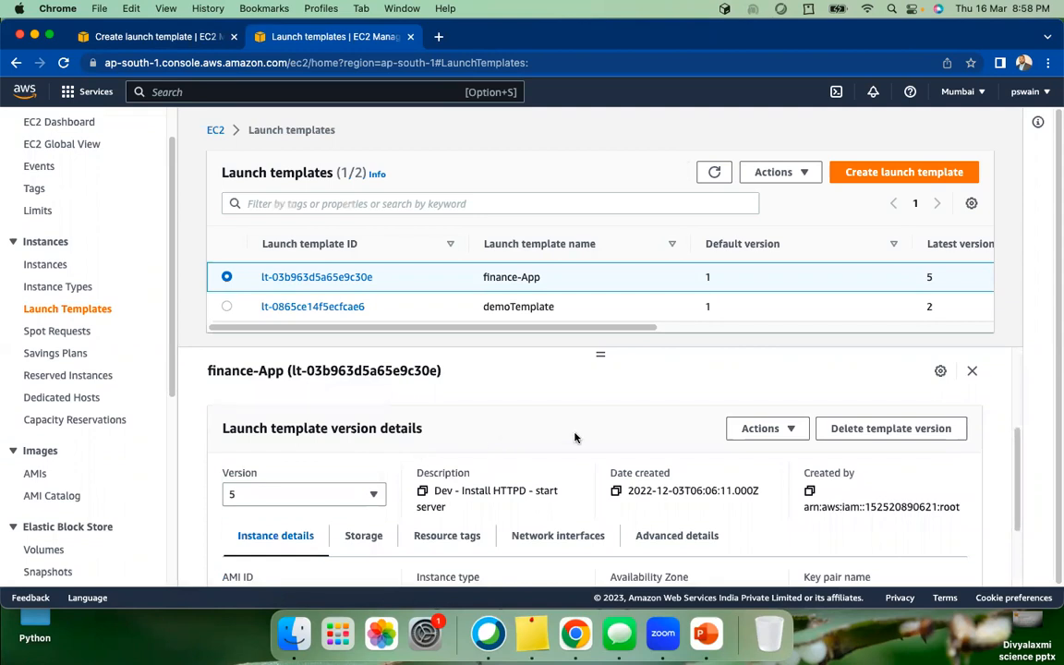
- Copy finance-App's user data lines from cd /var/www/html through systemctl start httpd and append them to the new template's user data
{"action": "scroll", "coordinate": [574, 439], "scroll_direction": "down", "scroll_amount": 3}
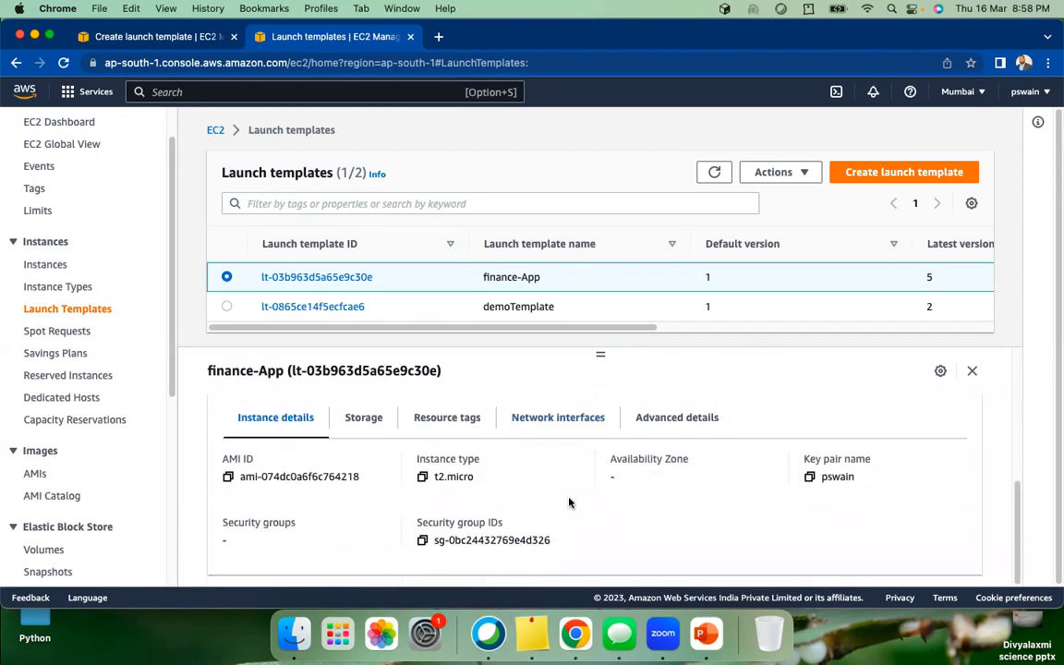
{"action": "left_click", "coordinate": [665, 418]}
{"action": "scroll", "coordinate": [545, 471], "scroll_direction": "down", "scroll_amount": 10}
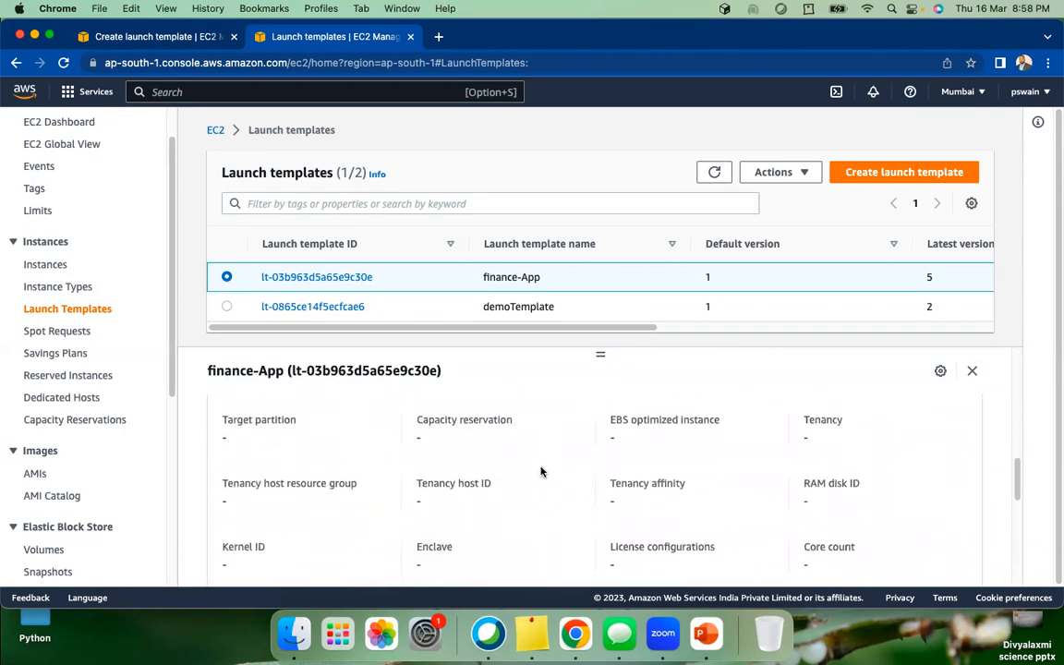
{"action": "scroll", "coordinate": [542, 473], "scroll_direction": "down", "scroll_amount": 3}
{"action": "scroll", "coordinate": [371, 562], "scroll_direction": "down", "scroll_amount": 1}
{"action": "left_click_drag", "start_coordinate": [369, 556], "coordinate": [220, 419]}
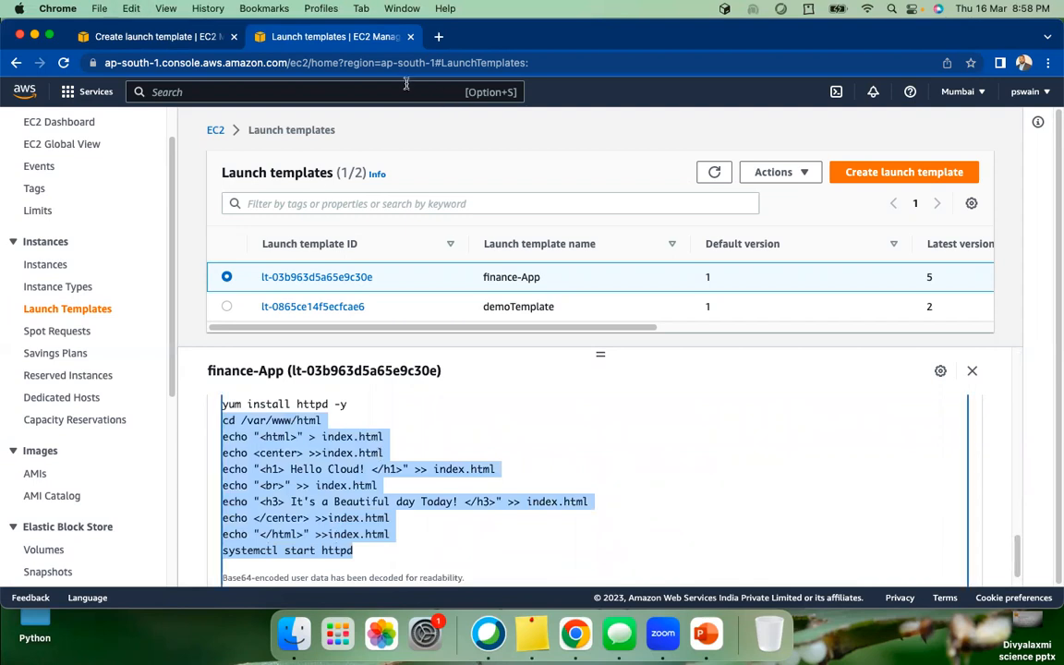
{"action": "left_click", "coordinate": [166, 38]}
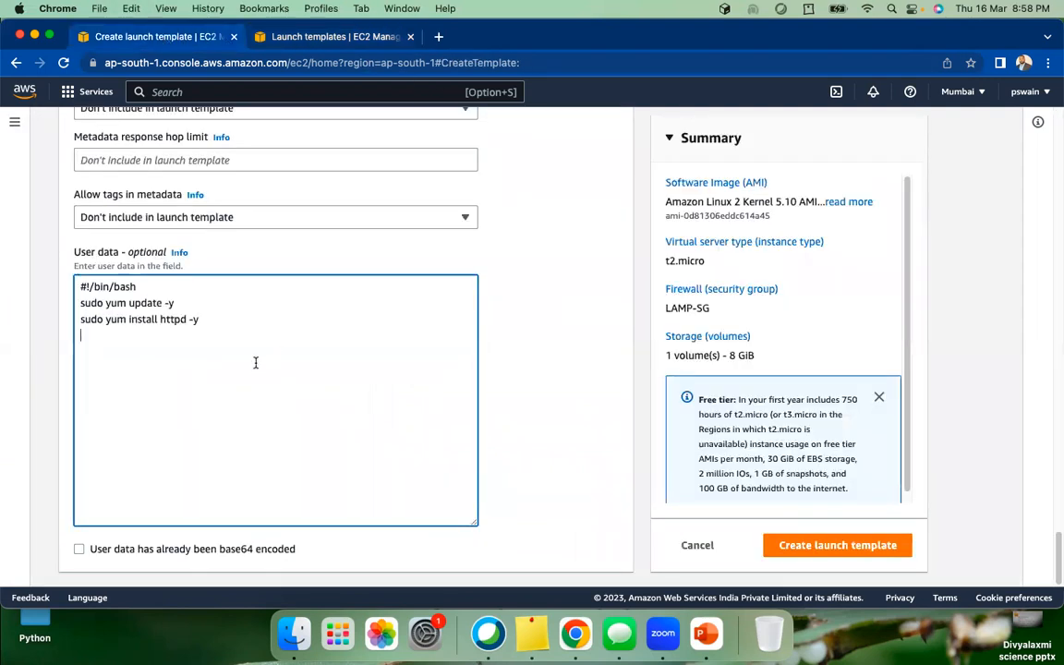
{"action": "type", "text": "cd /var/www/html echo \"<html>\" > index.html echo \"<center> >>index.html echo \"<h1> Hello Cloud! </h1>\" >> index.html echo \"<br>\" >> index.html echo \"<h3> It's a Beautiful day Today! </h3>\" >> index.html echo </center> >>index.html echo \"</html>\" >>index.html systemctl start httpd"}
- Enclose <center> and </center> in double quotes in their echo lines of the user data script
{"action": "left_click", "coordinate": [106, 368]}
{"action": "type", "text": "\""}
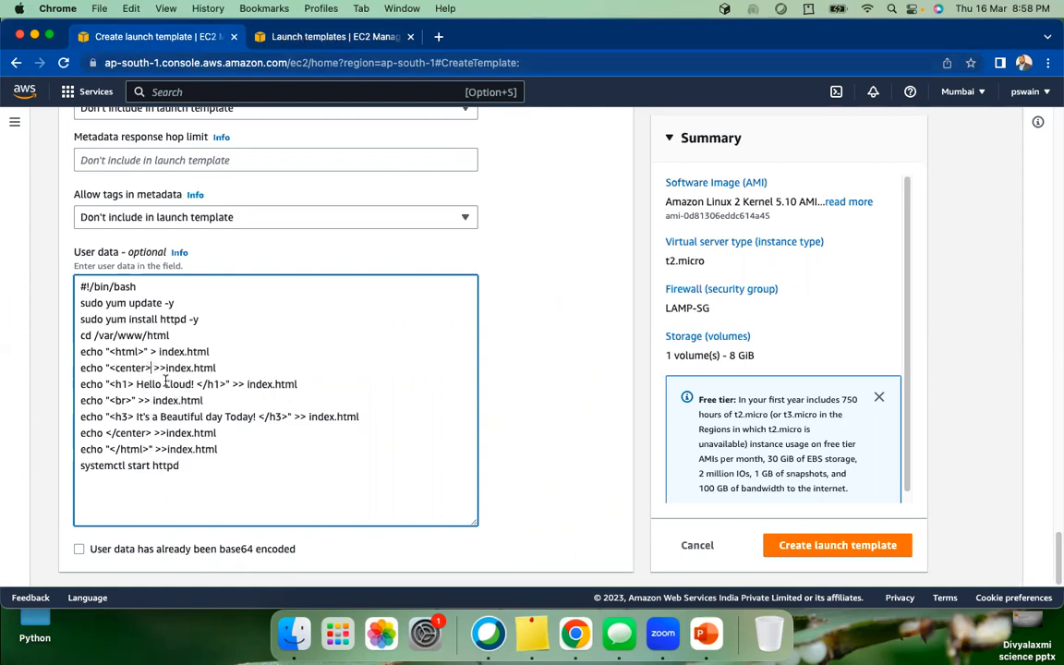
{"action": "type", "text": "\"<br>"}
{"action": "type", "text": "\""}
{"action": "key", "text": "Right"}
{"action": "key", "text": "Right"}
{"action": "key", "text": "Right"}
{"action": "key", "text": "Right"}
{"action": "key", "text": "Right"}
{"action": "key", "text": "Right"}
{"action": "key", "text": "Right"}
{"action": "key", "text": "Right"}
{"action": "key", "text": "Right"}
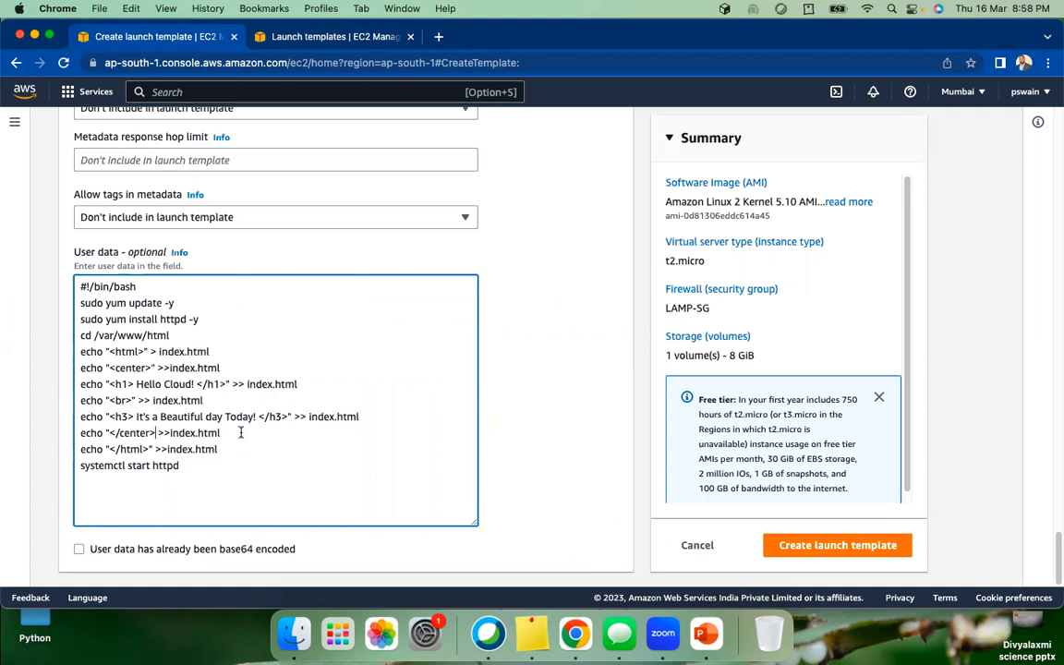
{"action": "type", "text": "\""}
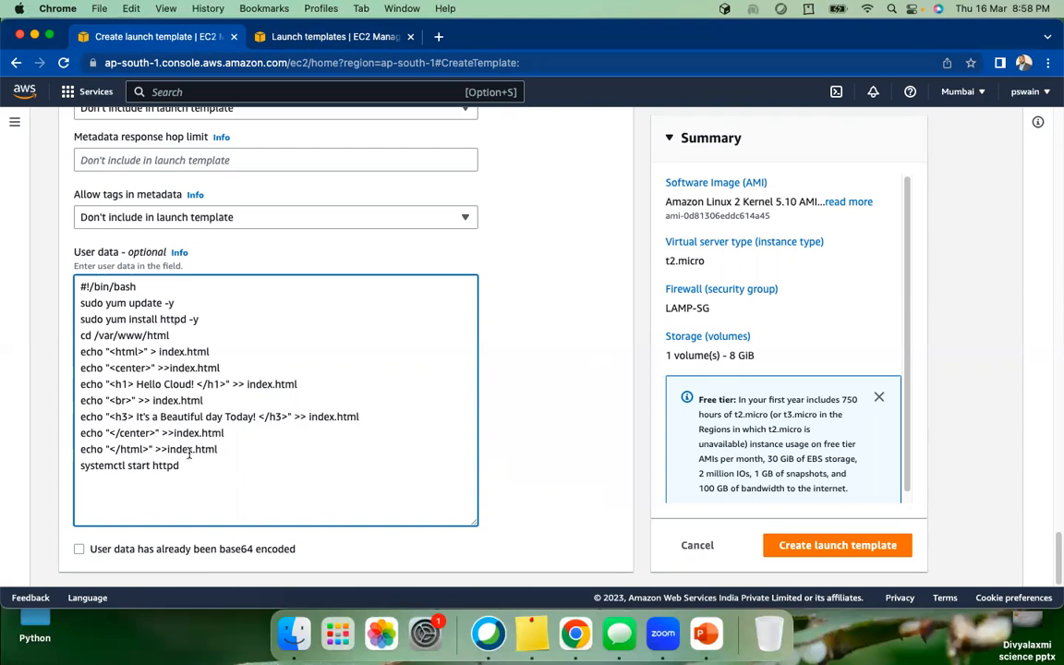
- Prefix the systemctl start httpd line of the user data with sudo and check the whole script
{"action": "left_click", "coordinate": [79, 466]}
{"action": "type", "text": "sudo"}
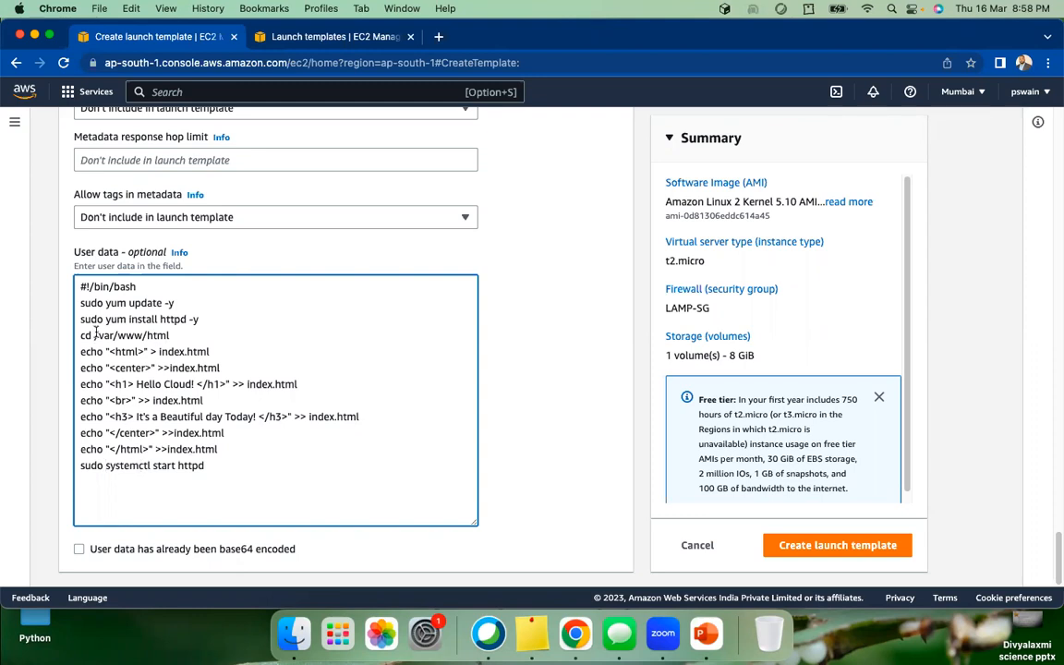
{"action": "left_click_drag", "start_coordinate": [229, 465], "coordinate": [77, 285]}
{"action": "left_click", "coordinate": [531, 497]}
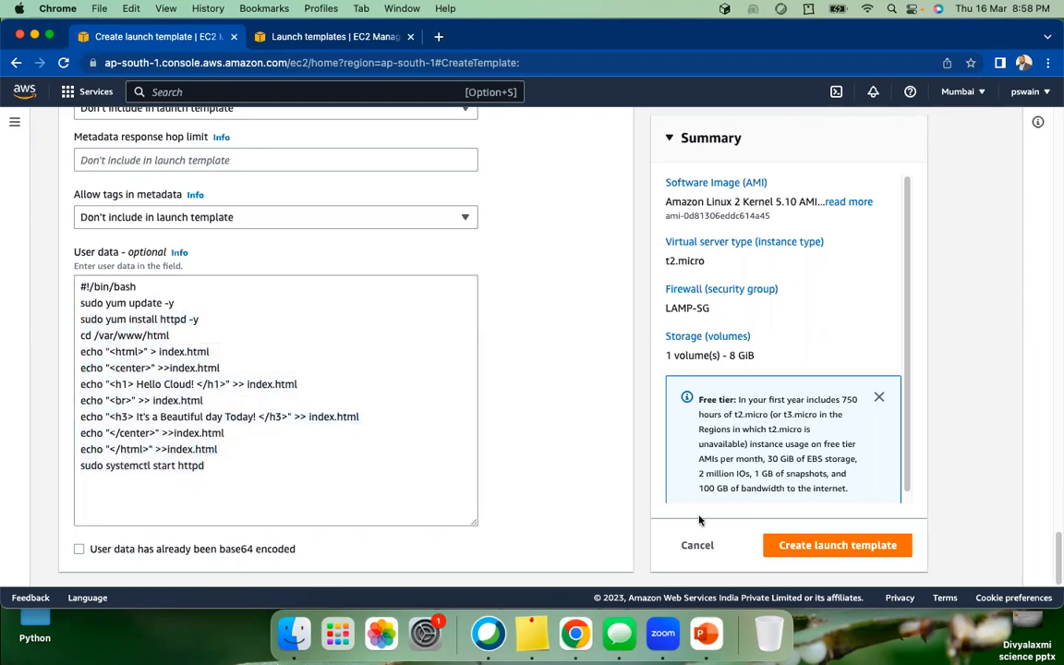
- Create the launch template and return to the launch templates list
{"action": "left_click", "coordinate": [834, 546]}
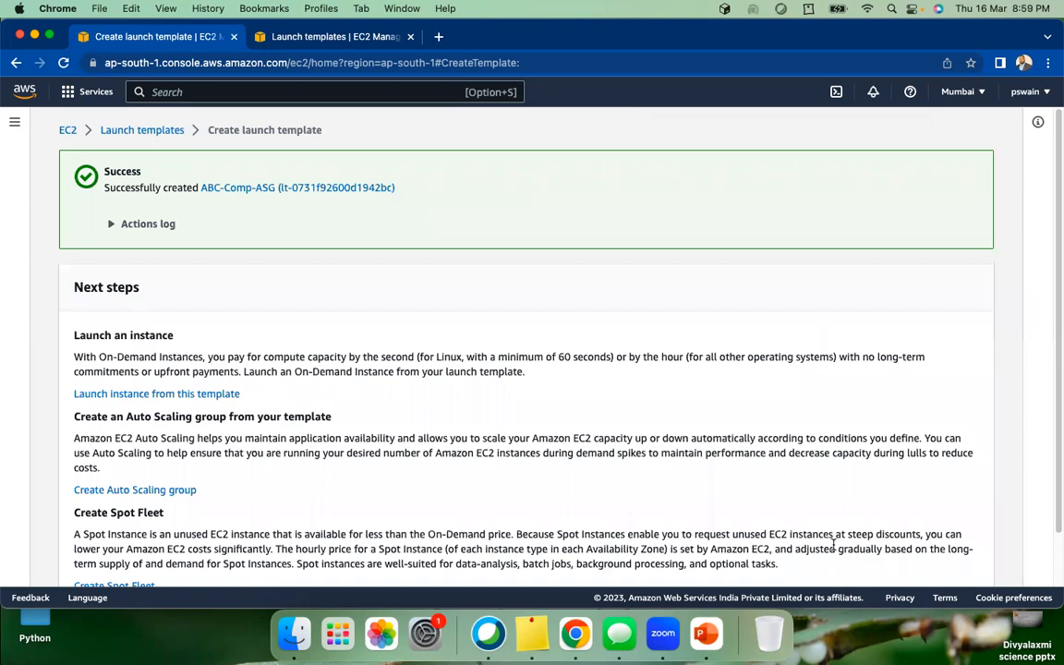
{"action": "scroll", "coordinate": [834, 547], "scroll_direction": "down", "scroll_amount": 2}
{"action": "left_click", "coordinate": [905, 574]}
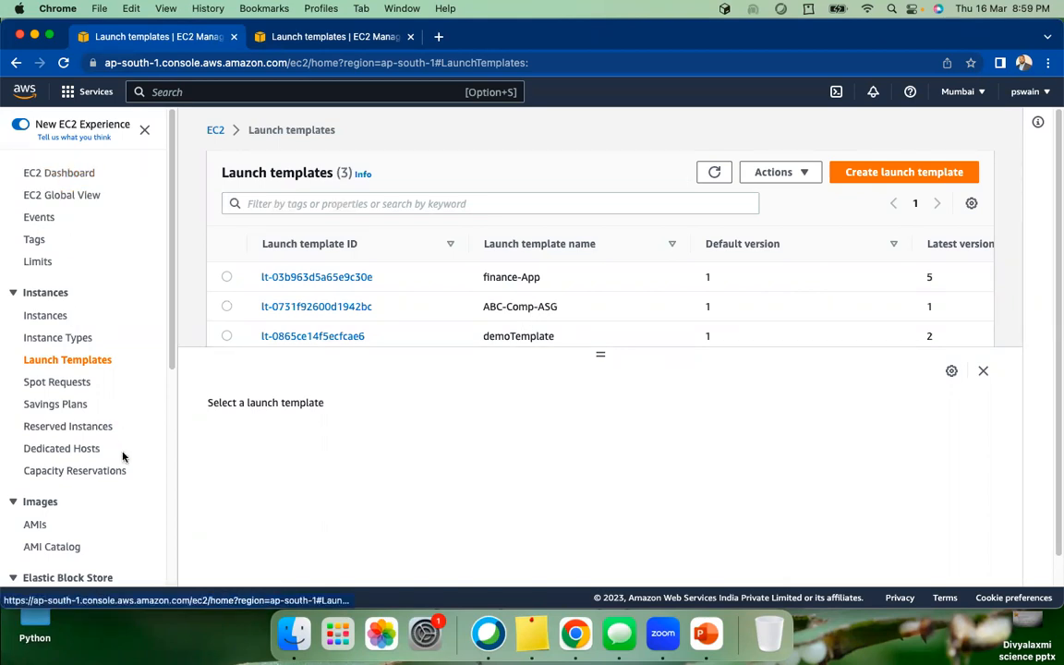
- Open the EC2 Auto Scaling Groups page and read its benefits and features, especially fault tolerance
{"action": "scroll", "coordinate": [55, 379], "scroll_direction": "down", "scroll_amount": 5}
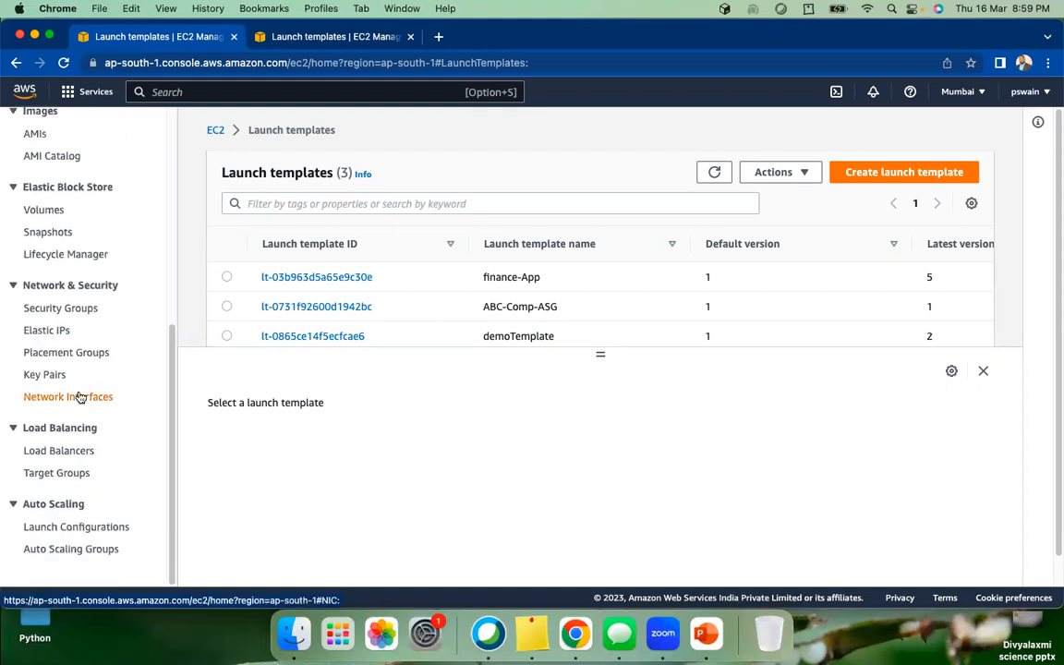
{"action": "left_click", "coordinate": [64, 551]}
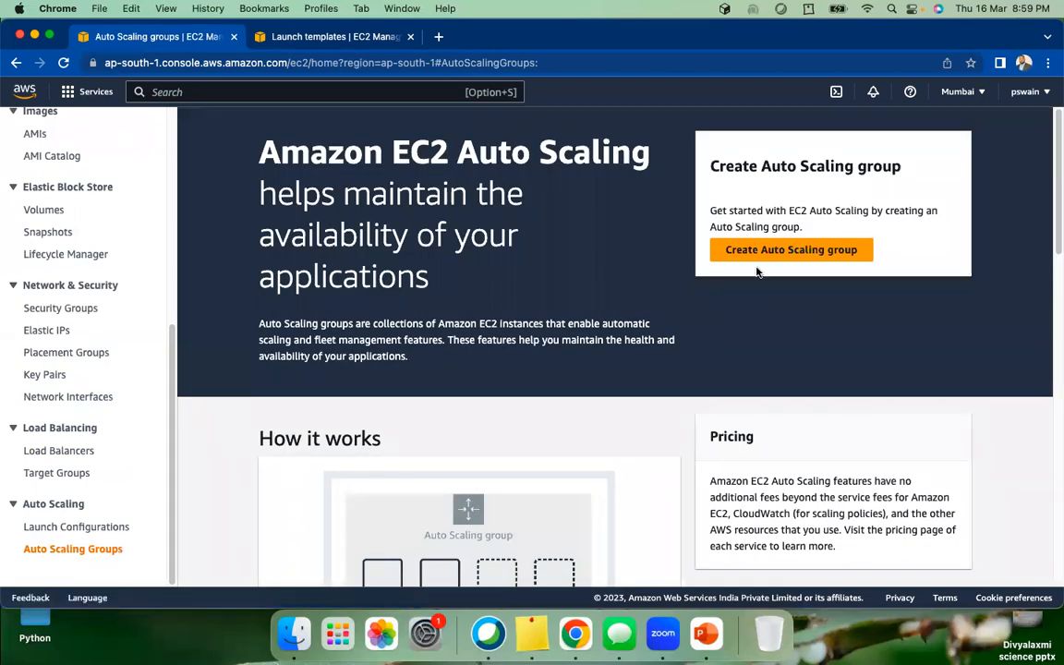
{"action": "scroll", "coordinate": [539, 306], "scroll_direction": "down", "scroll_amount": 10}
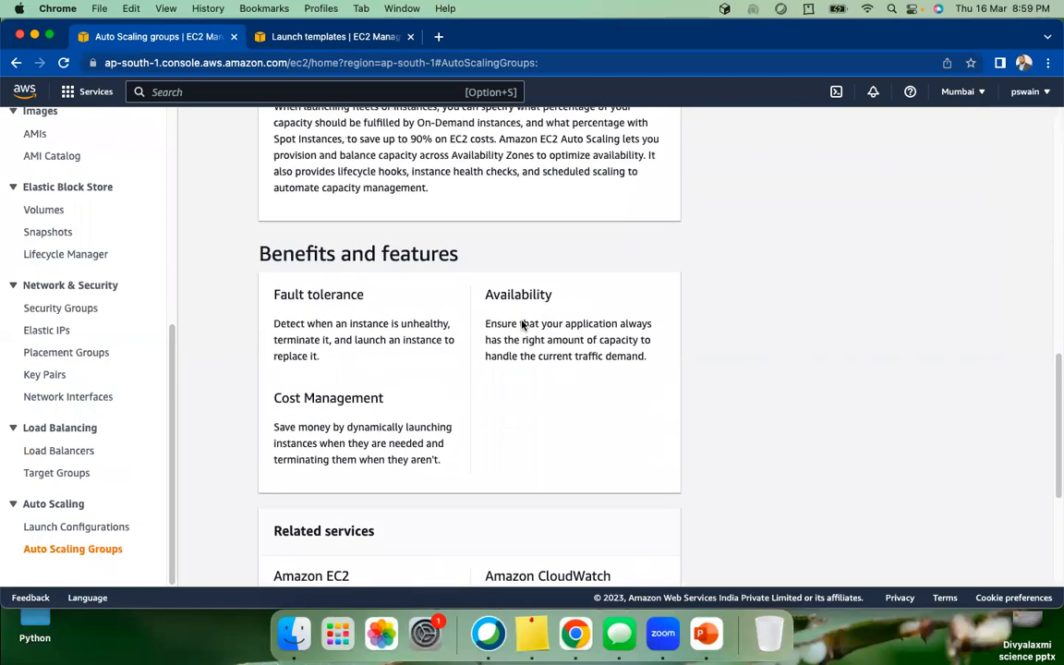
{"action": "scroll", "coordinate": [452, 321], "scroll_direction": "up", "scroll_amount": 5}
{"action": "scroll", "coordinate": [421, 238], "scroll_direction": "down", "scroll_amount": 5}
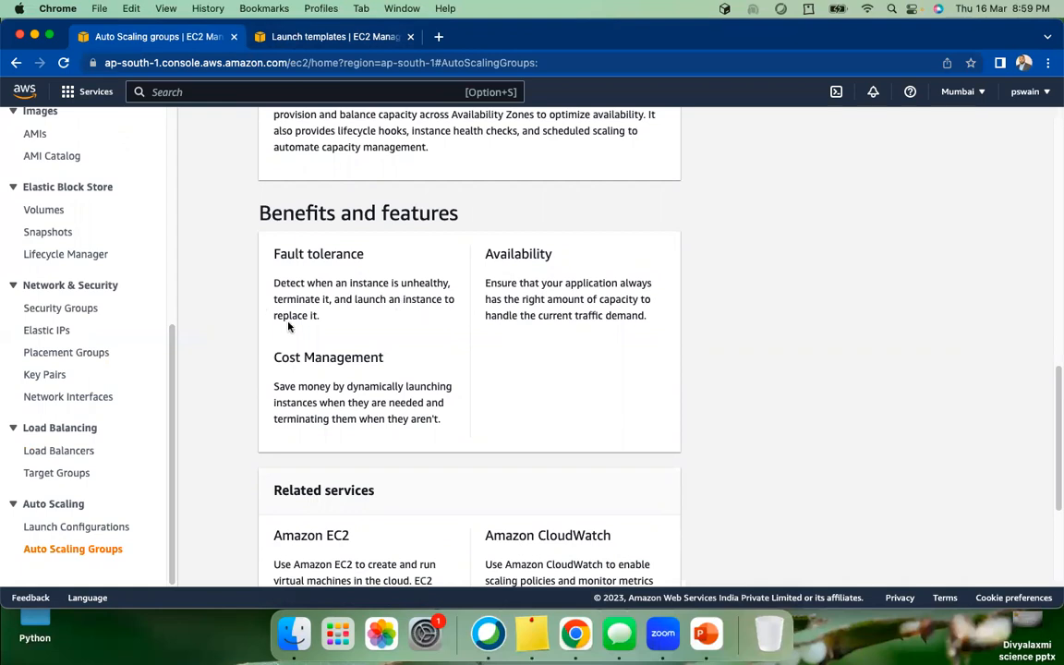
{"action": "left_click_drag", "start_coordinate": [321, 316], "coordinate": [272, 279]}
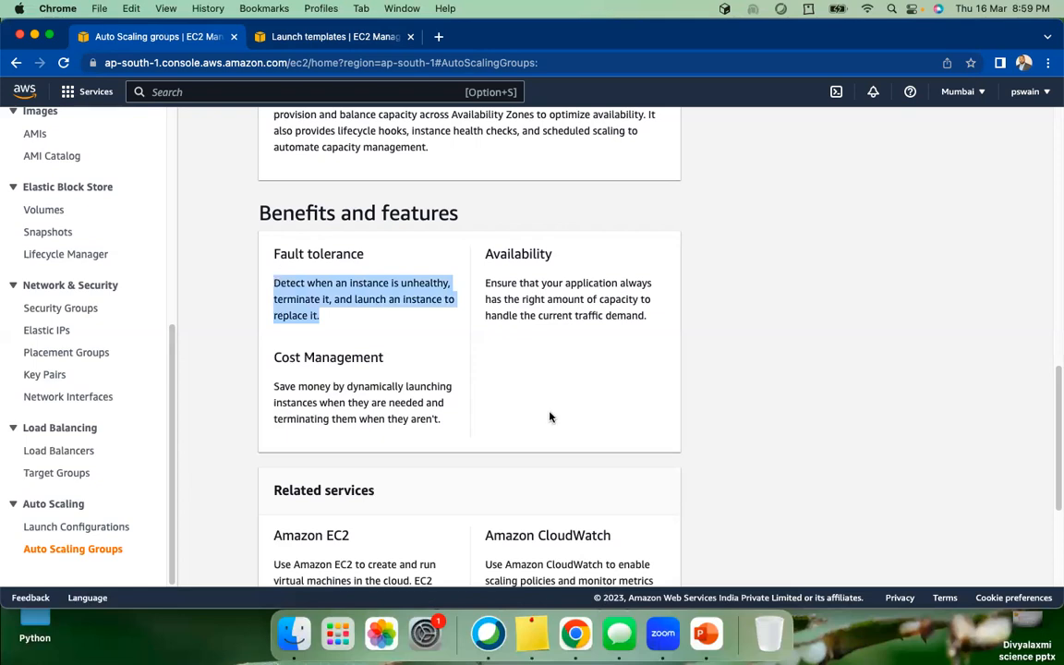
{"action": "left_click", "coordinate": [325, 321]}
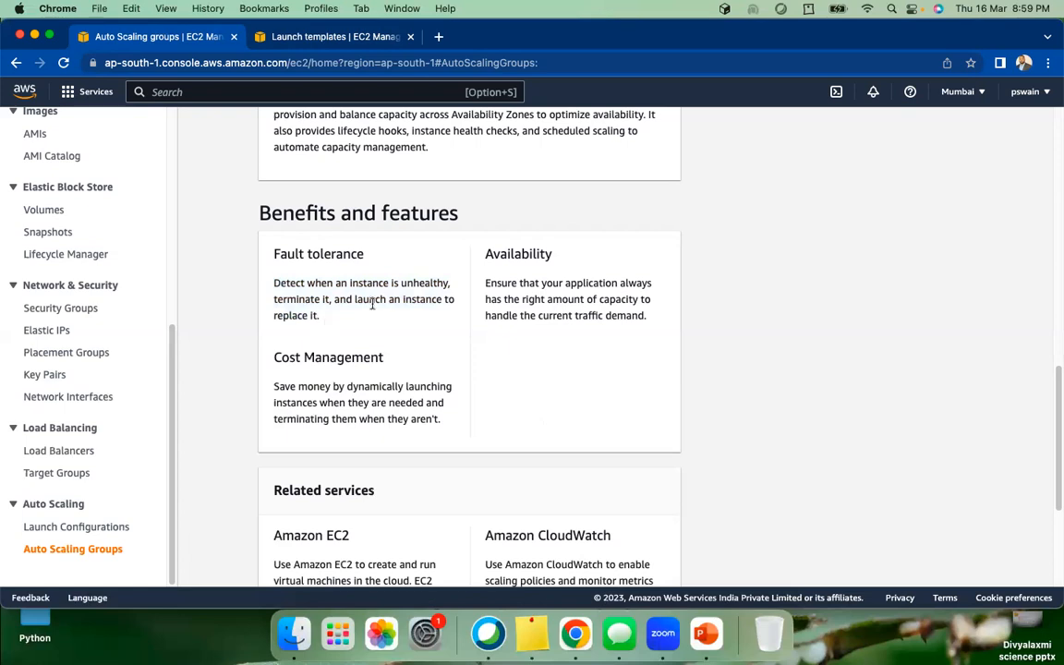
{"action": "left_click_drag", "start_coordinate": [401, 286], "coordinate": [449, 288]}
{"action": "scroll", "coordinate": [453, 277], "scroll_direction": "up", "scroll_amount": 10}
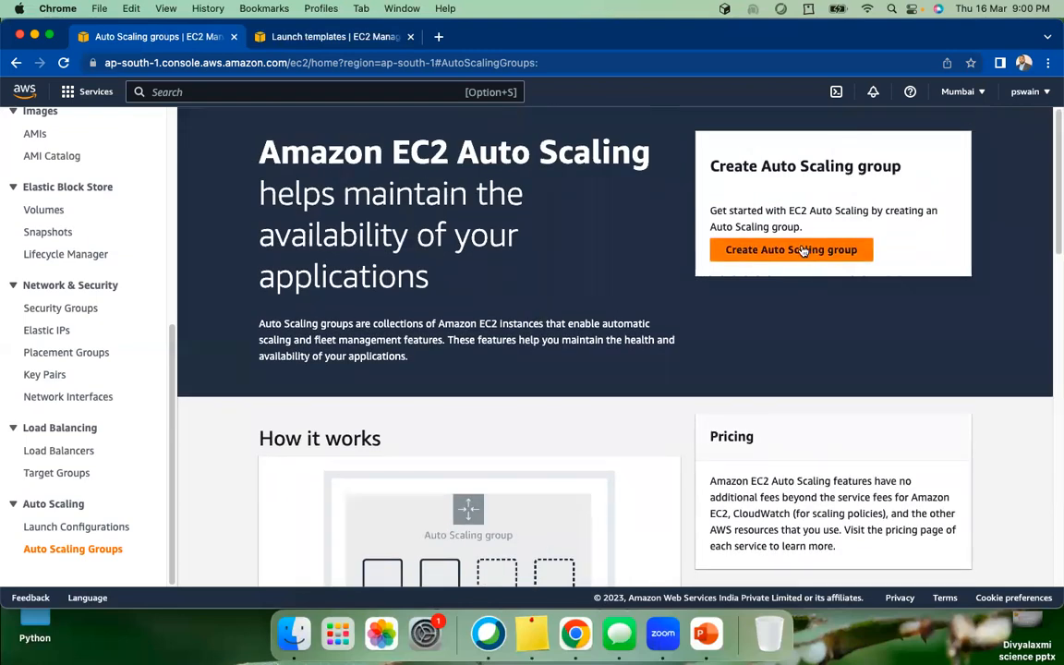
- Start creating an Auto Scaling group and name it myDemoASG
{"action": "left_click", "coordinate": [804, 251]}
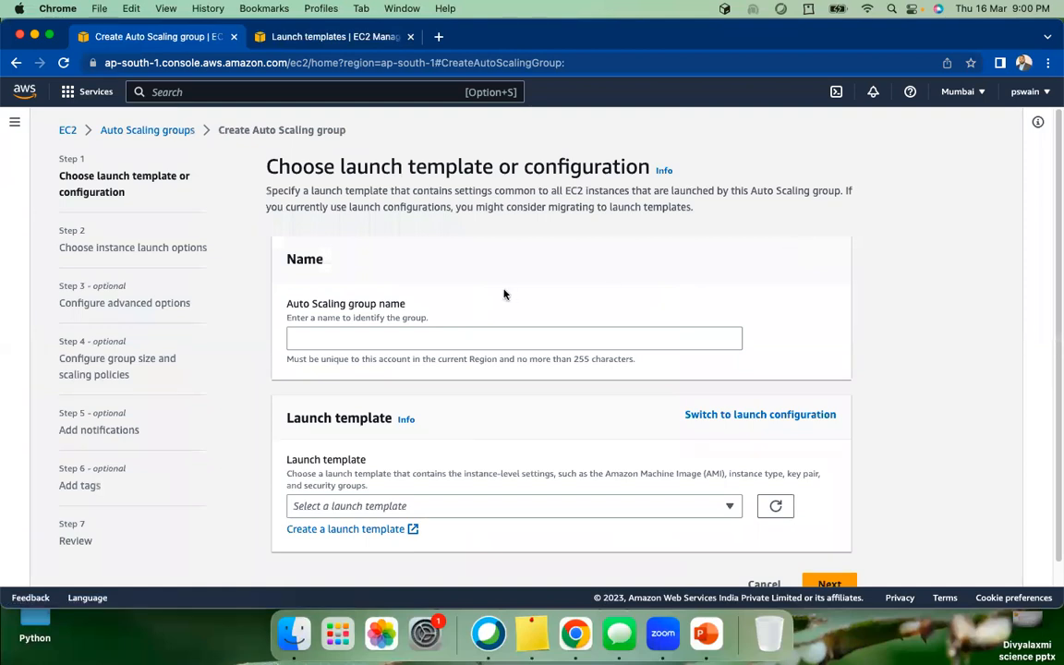
{"action": "left_click", "coordinate": [416, 337]}
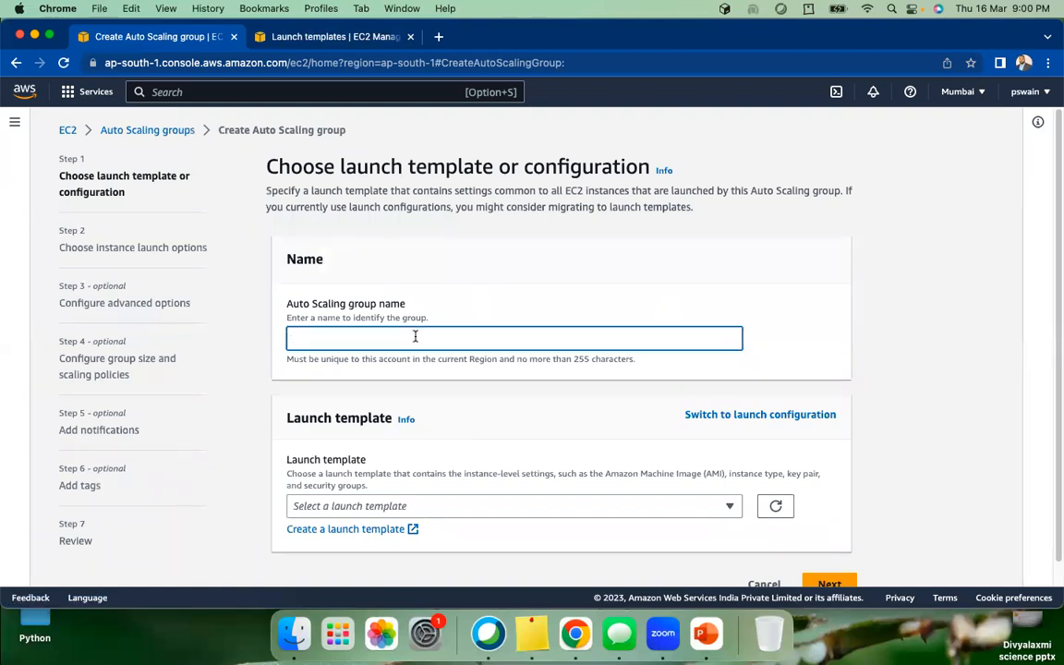
{"action": "type", "text": "myDemoASG"}
{"action": "left_click", "coordinate": [829, 442]}
{"action": "scroll", "coordinate": [829, 442], "scroll_direction": "down", "scroll_amount": 1}
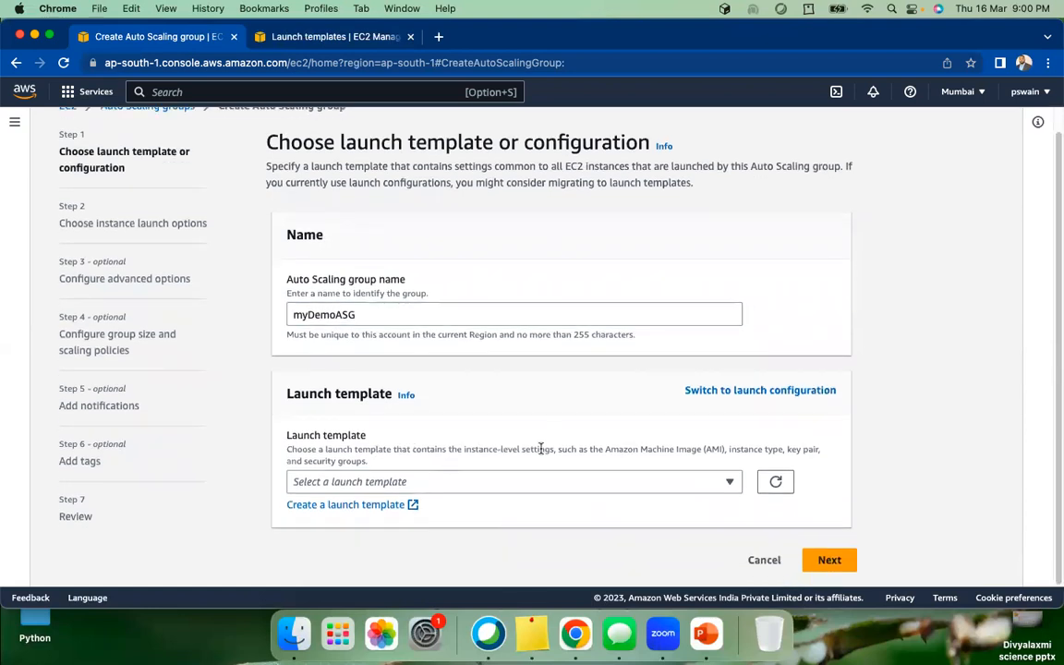
- Choose the ABC-Comp-ASG launch template in its Default (1) version and continue to the instance launch options
{"action": "left_click", "coordinate": [530, 482]}
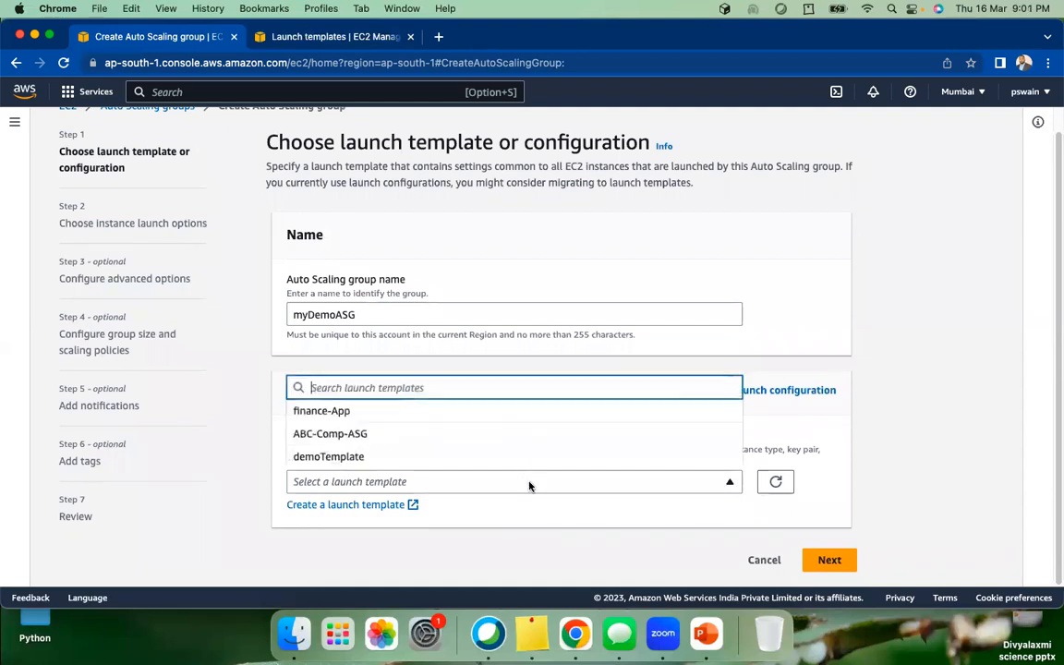
{"action": "left_click", "coordinate": [357, 434]}
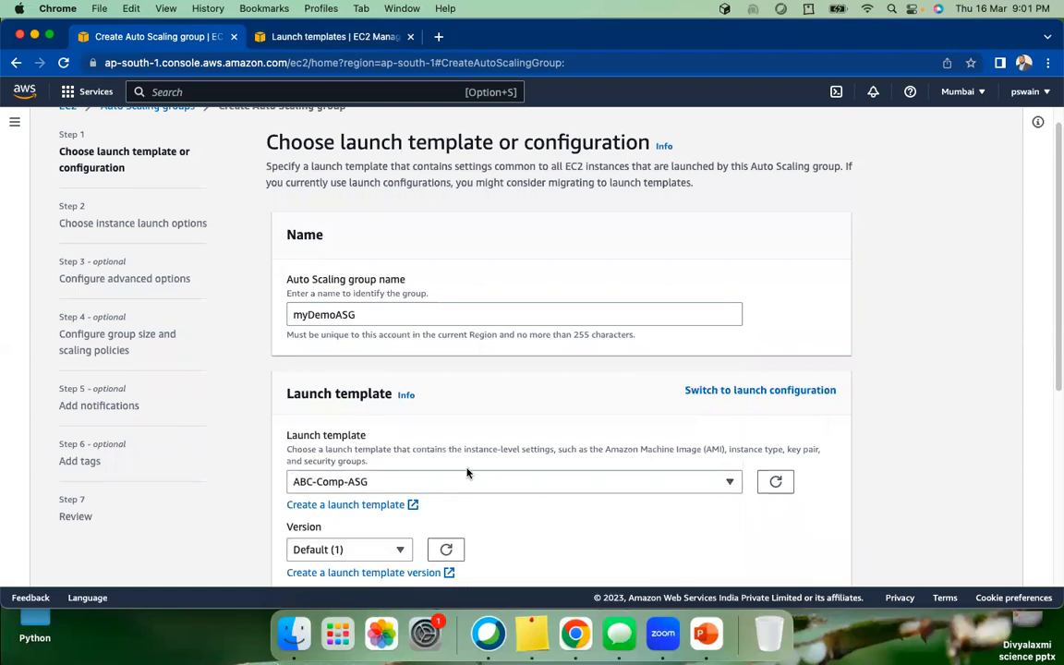
{"action": "scroll", "coordinate": [466, 475], "scroll_direction": "down", "scroll_amount": 3}
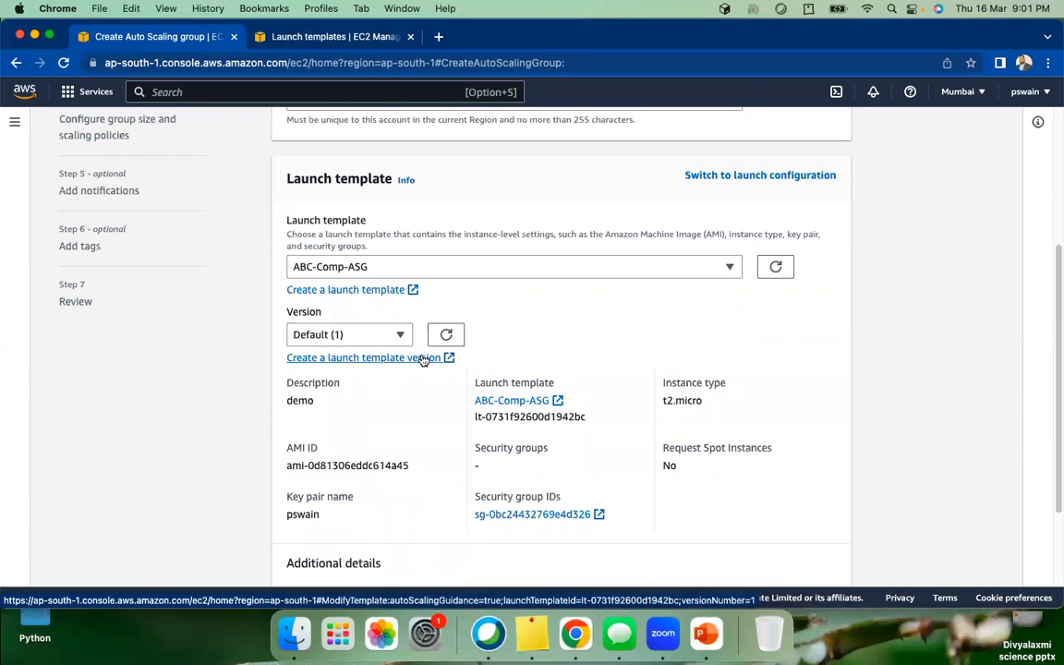
{"action": "left_click", "coordinate": [377, 335]}
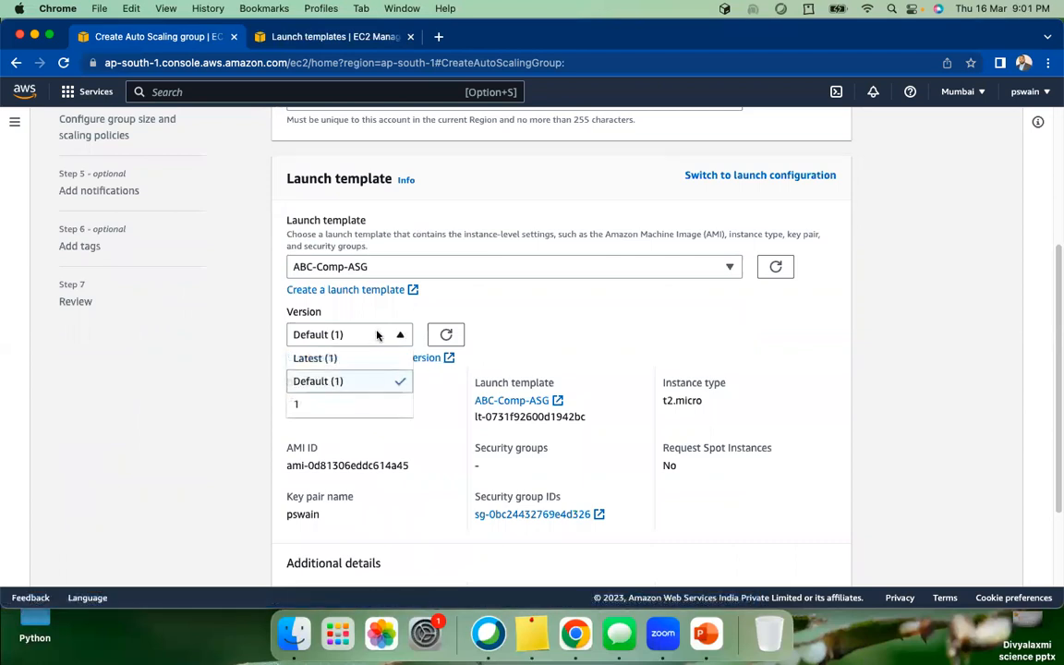
{"action": "left_click", "coordinate": [575, 316]}
{"action": "scroll", "coordinate": [439, 375], "scroll_direction": "down", "scroll_amount": 3}
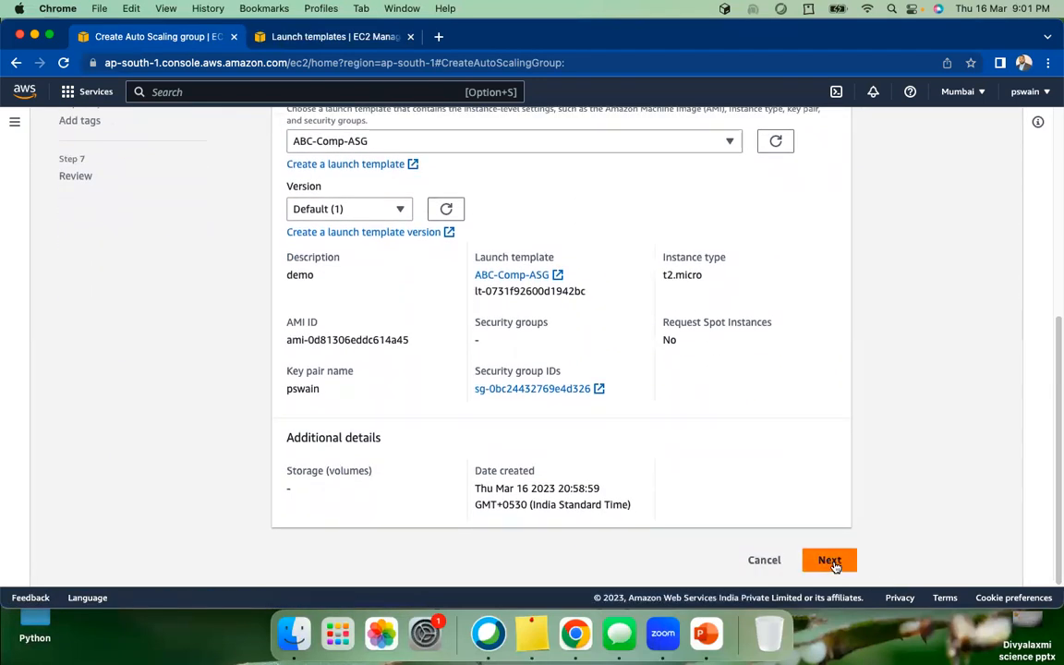
{"action": "left_click", "coordinate": [830, 560]}
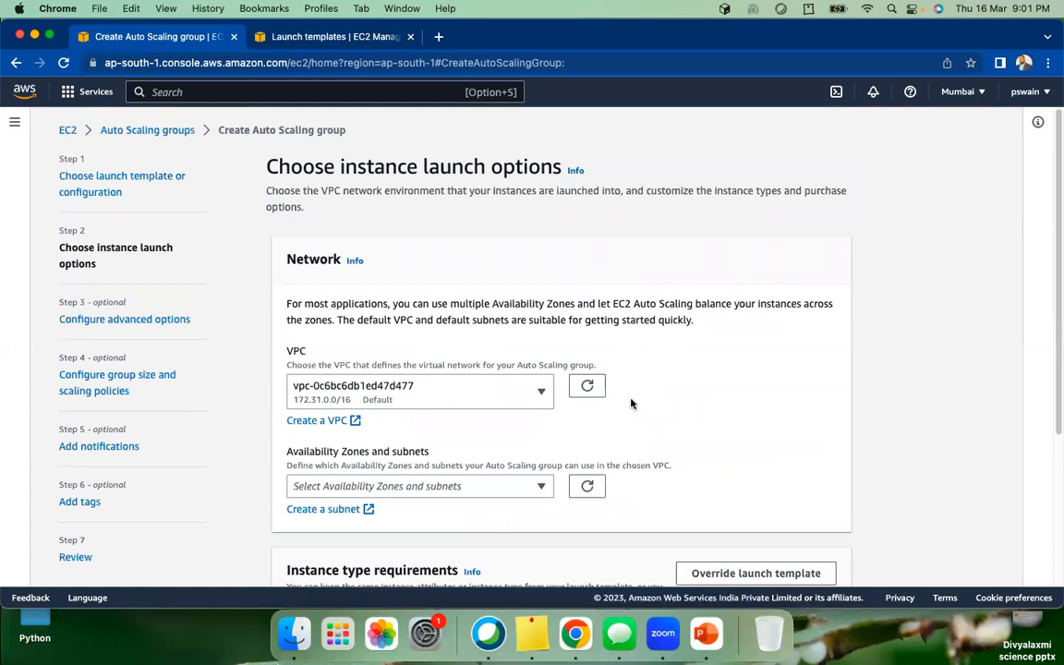
- Select the ap-south-1a, ap-south-1b and ap-south-1c subnets of the default VPC and continue to the advanced options
{"action": "scroll", "coordinate": [610, 397], "scroll_direction": "down", "scroll_amount": 1}
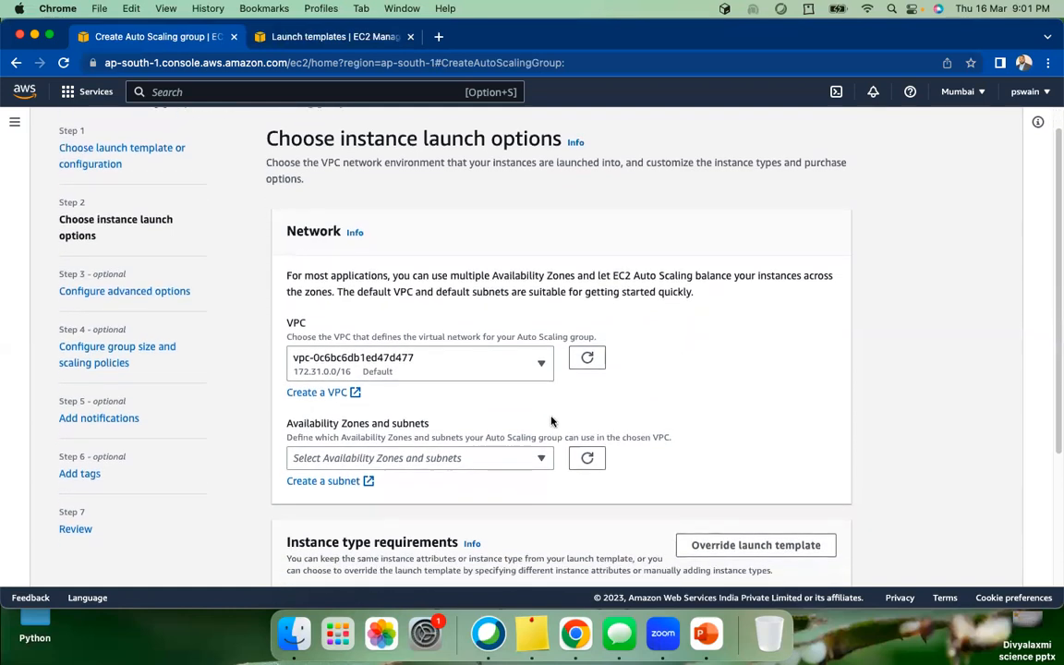
{"action": "scroll", "coordinate": [434, 462], "scroll_direction": "down", "scroll_amount": 3}
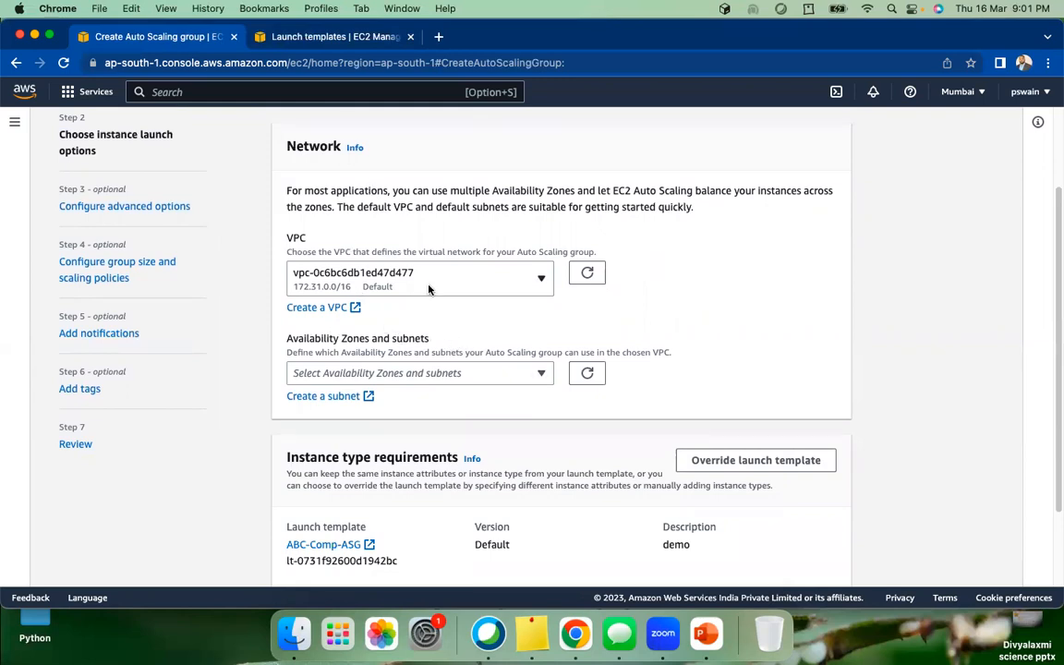
{"action": "left_click", "coordinate": [534, 373]}
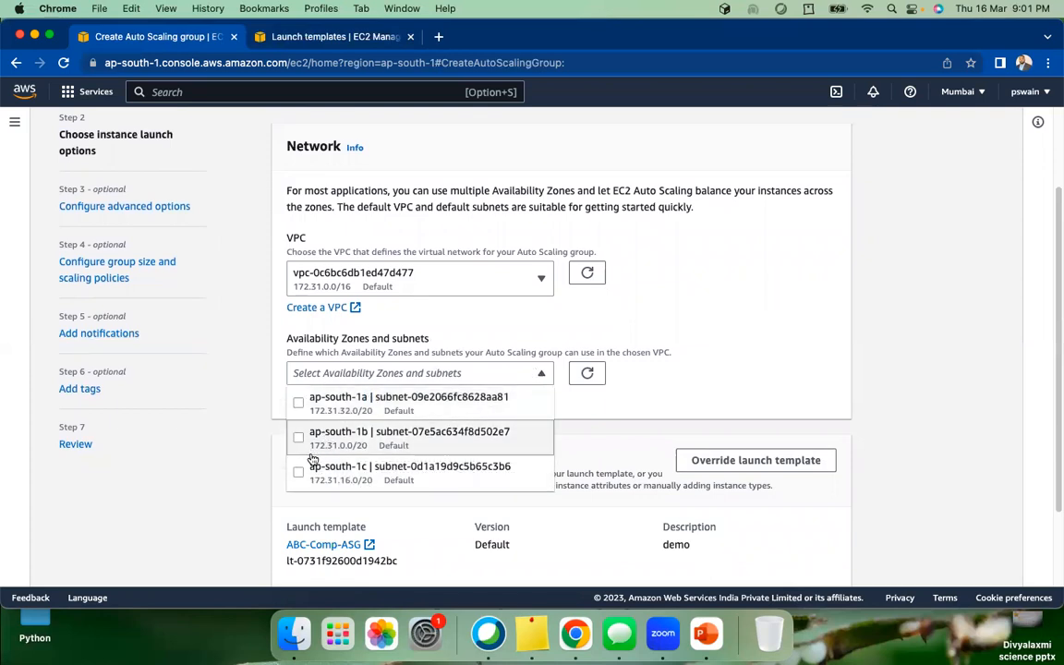
{"action": "left_click", "coordinate": [694, 352]}
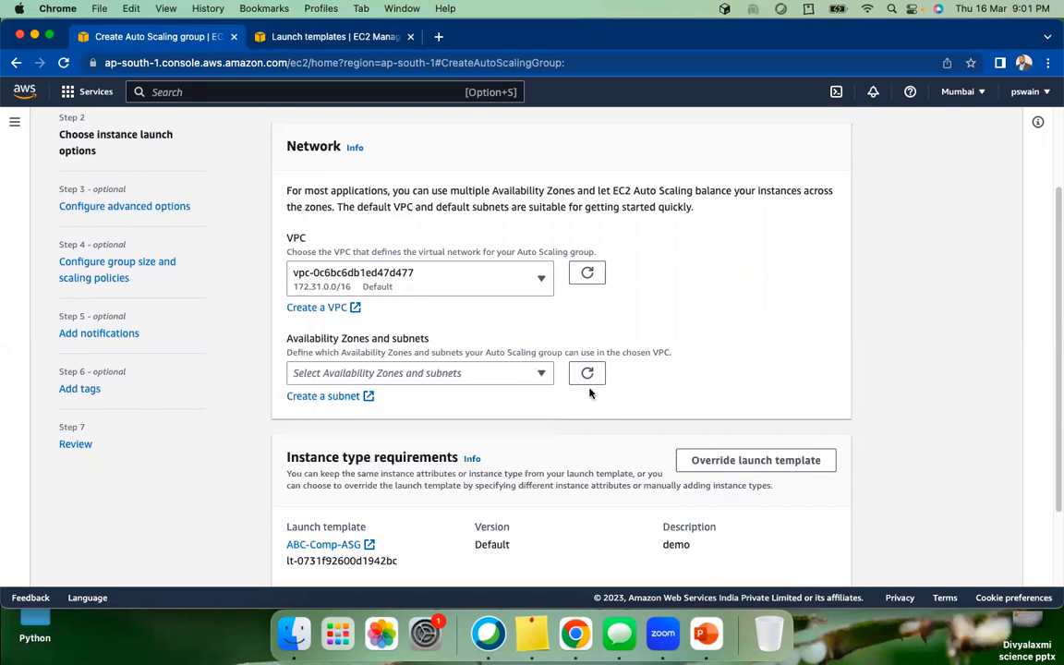
{"action": "left_click", "coordinate": [508, 374]}
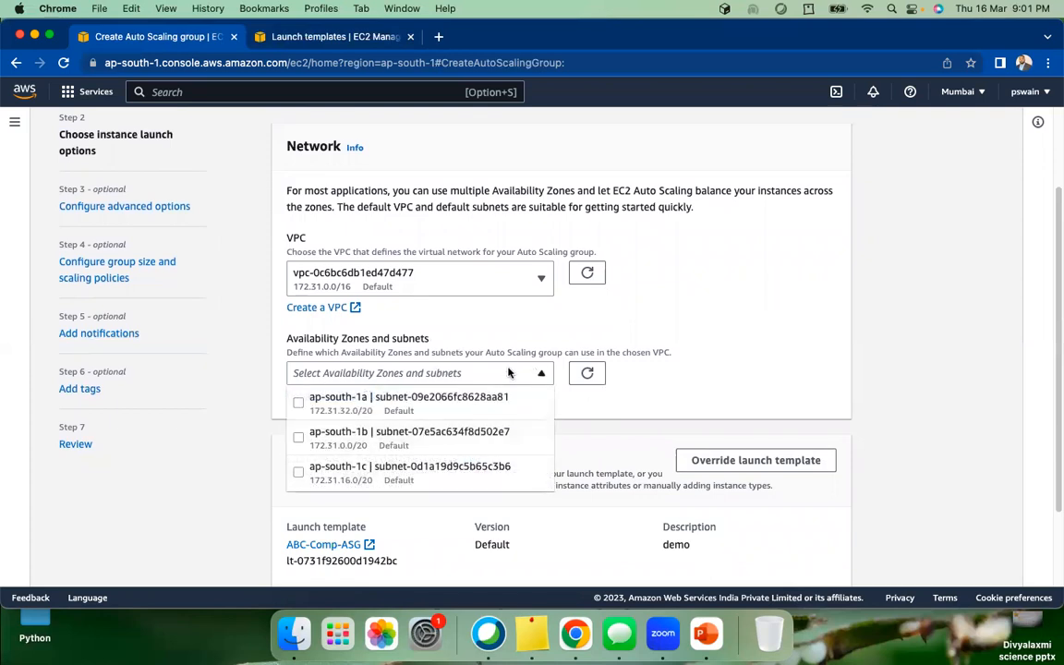
{"action": "left_click", "coordinate": [301, 413]}
{"action": "left_click", "coordinate": [301, 440]}
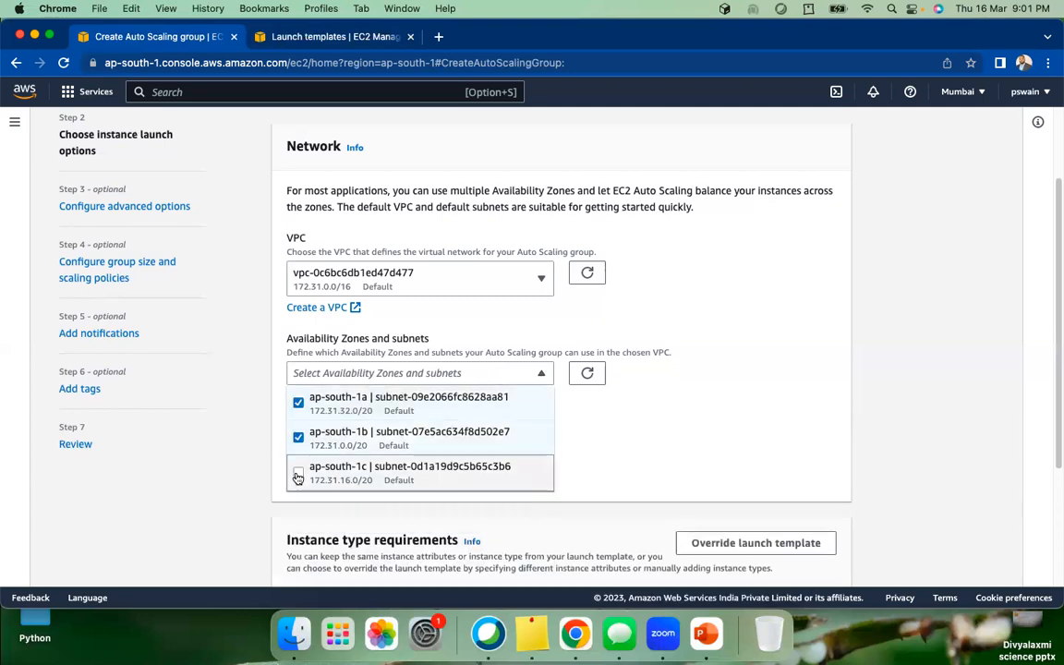
{"action": "left_click", "coordinate": [298, 475]}
{"action": "left_click", "coordinate": [716, 414]}
{"action": "scroll", "coordinate": [667, 394], "scroll_direction": "down", "scroll_amount": 5}
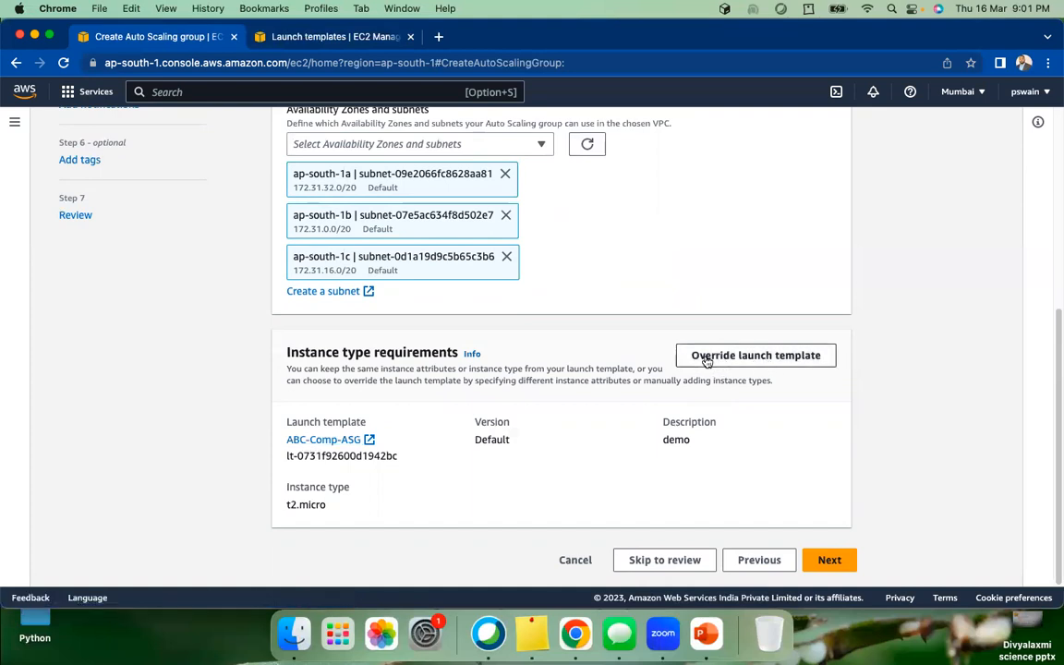
{"action": "left_click", "coordinate": [828, 560]}
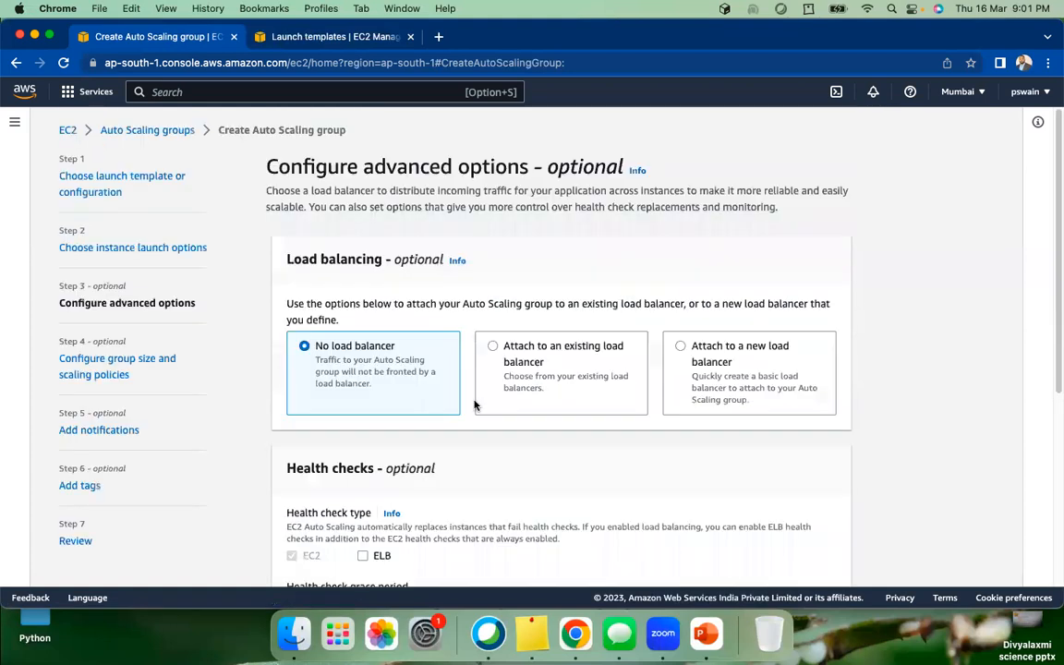
- Review the advanced options, keep No load balancer and the 300-second health check grace period, and continue to group size
{"action": "scroll", "coordinate": [423, 305], "scroll_direction": "down", "scroll_amount": 2}
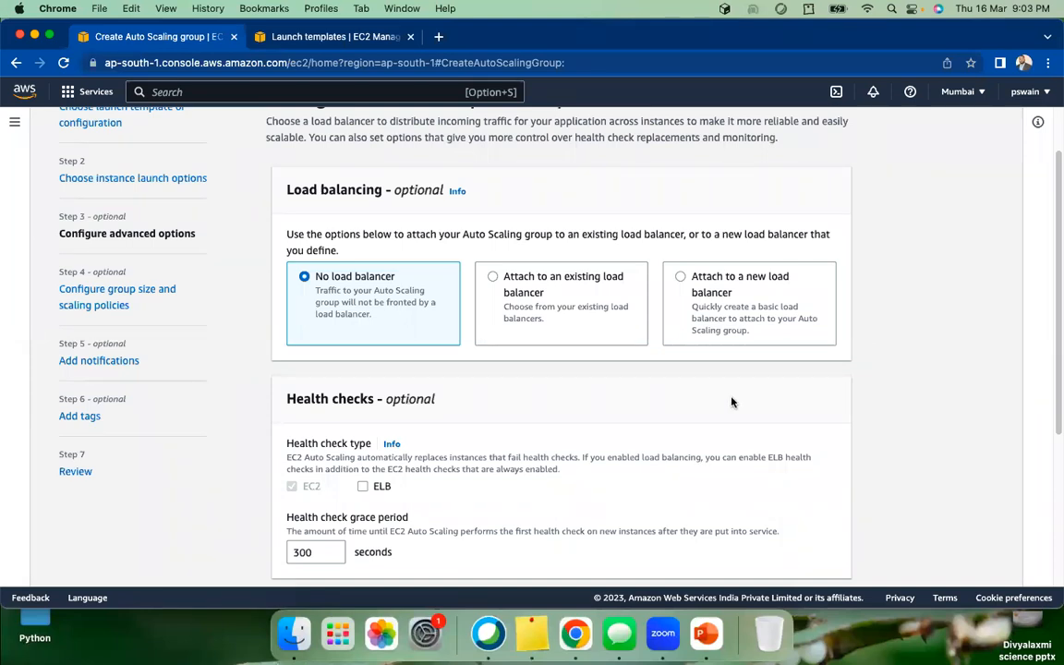
{"action": "scroll", "coordinate": [732, 402], "scroll_direction": "down", "scroll_amount": 5}
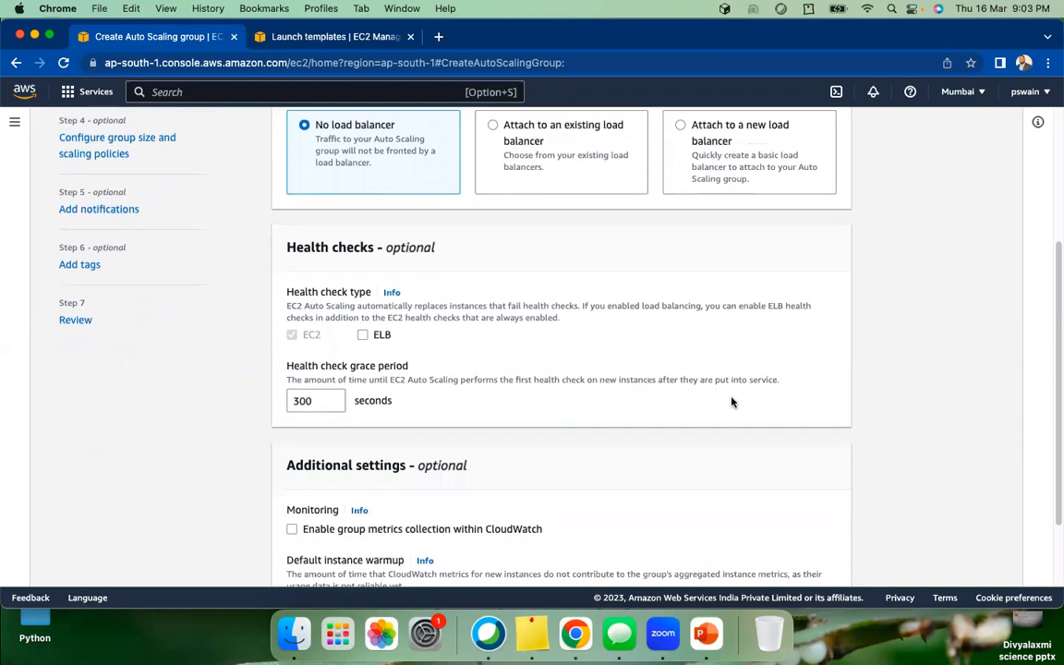
{"action": "scroll", "coordinate": [732, 402], "scroll_direction": "down", "scroll_amount": 2}
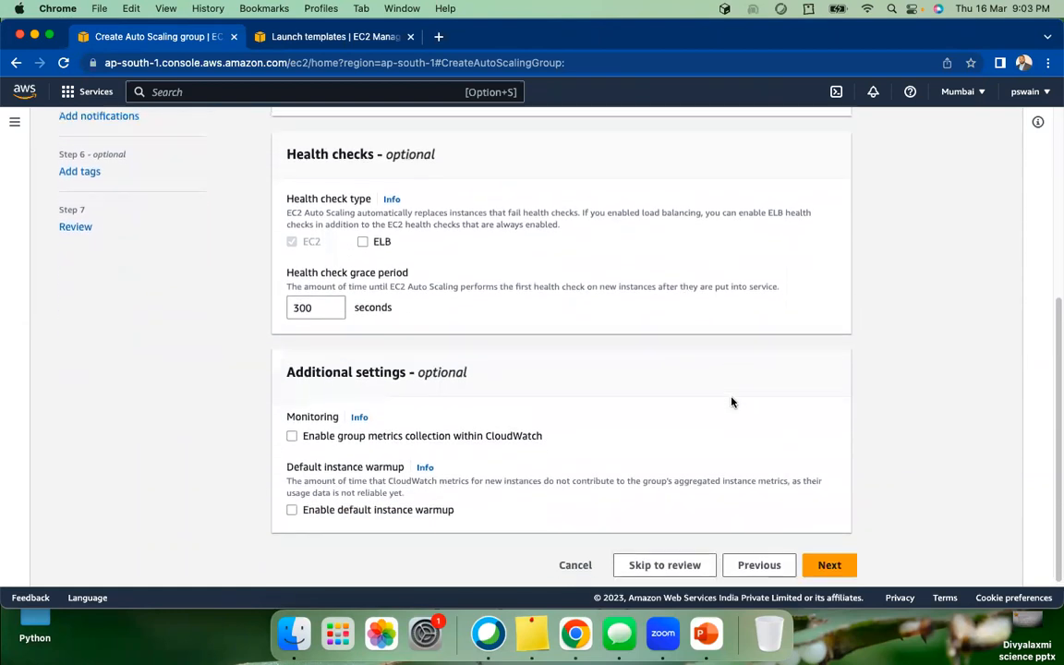
{"action": "scroll", "coordinate": [731, 403], "scroll_direction": "up", "scroll_amount": 3}
{"action": "scroll", "coordinate": [483, 419], "scroll_direction": "up", "scroll_amount": 3}
{"action": "scroll", "coordinate": [349, 412], "scroll_direction": "down", "scroll_amount": 2}
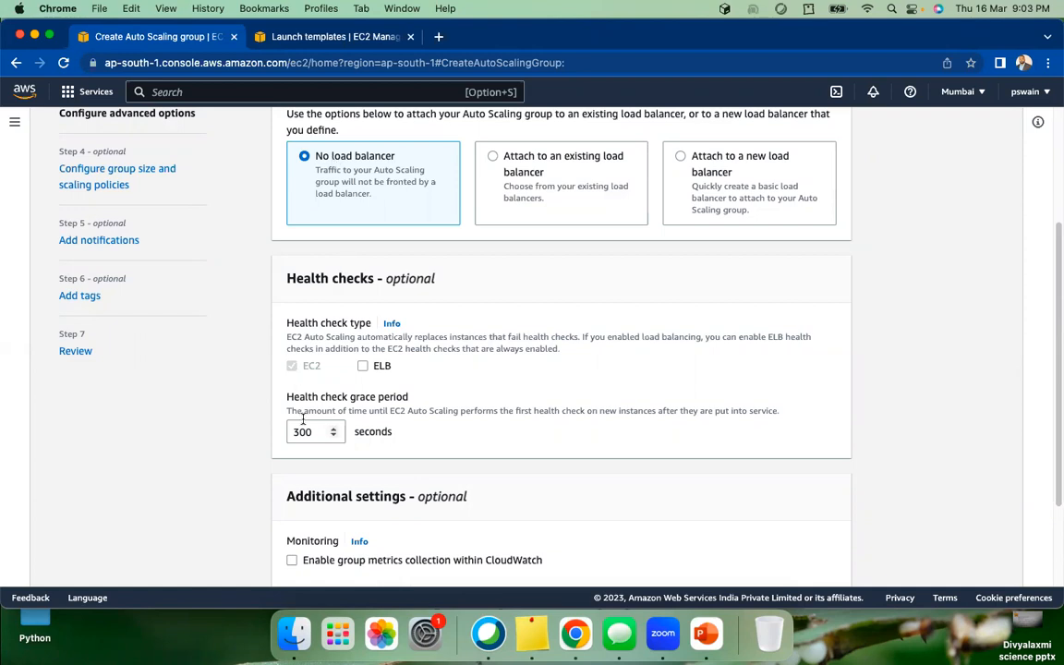
{"action": "scroll", "coordinate": [326, 397], "scroll_direction": "down", "scroll_amount": 3}
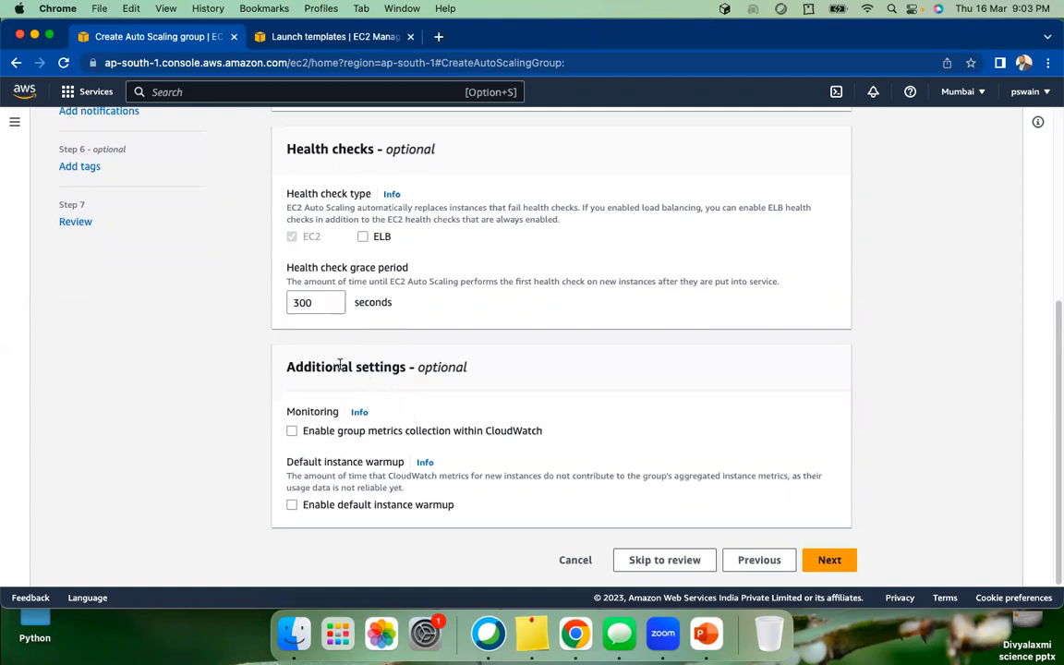
{"action": "left_click", "coordinate": [834, 561]}
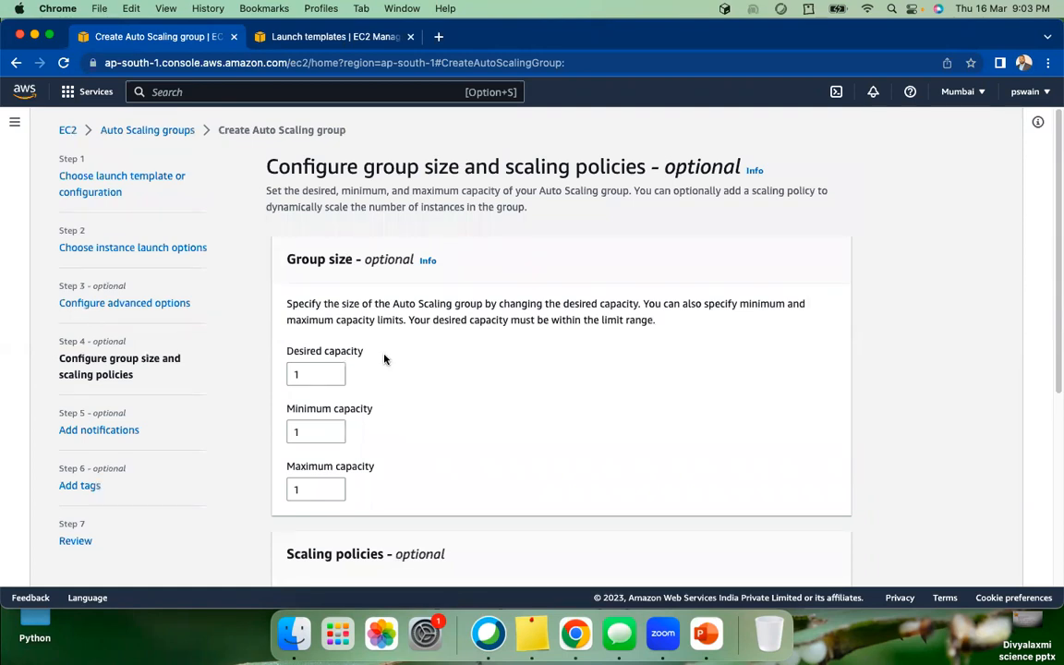
- Set the group's desired capacity to 2, minimum capacity to 2 and maximum capacity to 4
{"action": "left_click_drag", "start_coordinate": [304, 374], "coordinate": [258, 378]}
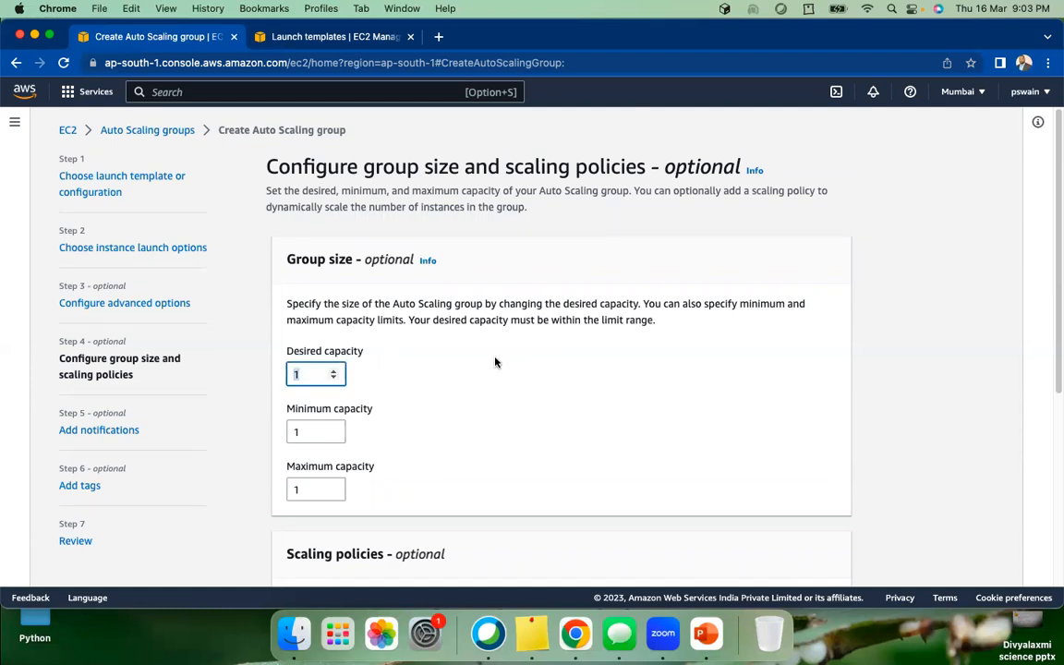
{"action": "type", "text": "2"}
{"action": "left_click_drag", "start_coordinate": [304, 431], "coordinate": [283, 434]}
{"action": "type", "text": "2"}
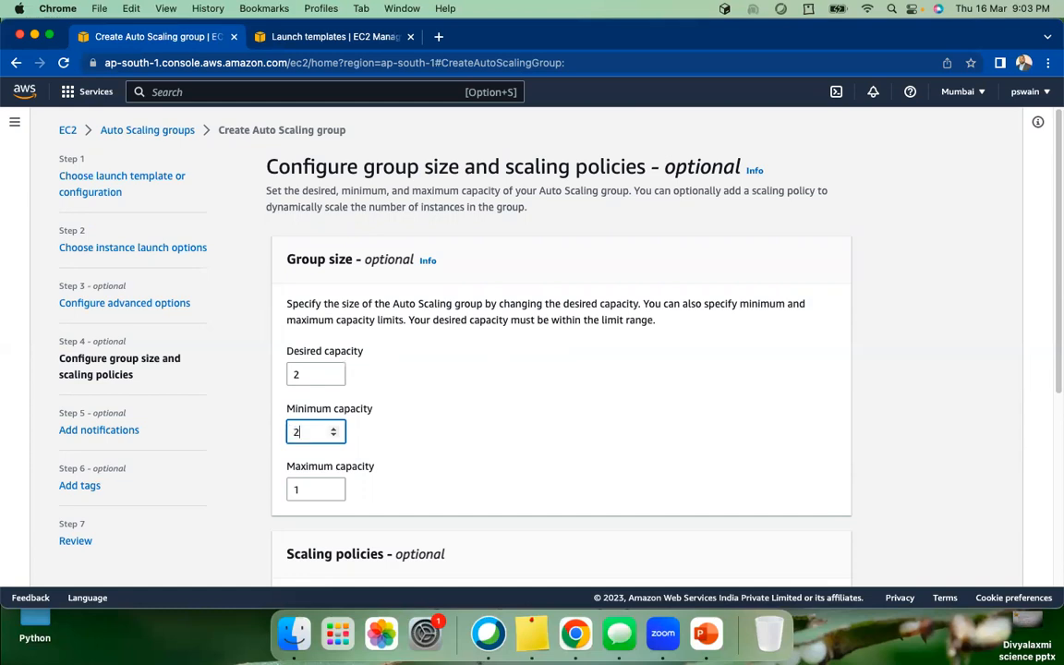
{"action": "left_click_drag", "start_coordinate": [304, 491], "coordinate": [285, 493]}
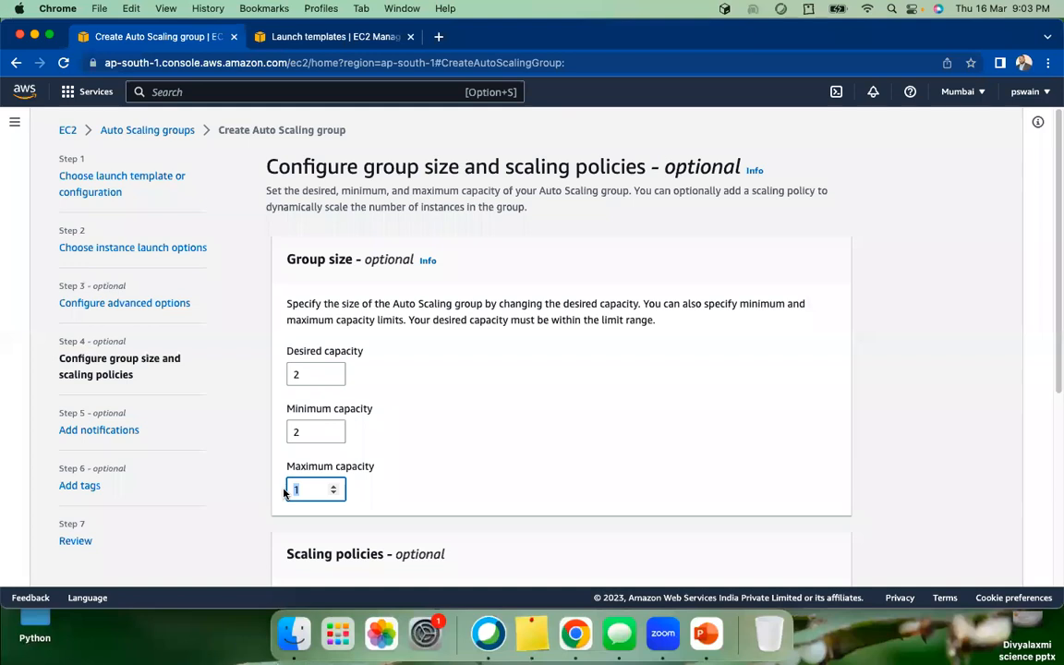
{"action": "type", "text": "4"}
{"action": "left_click", "coordinate": [441, 454]}
- Keep the scaling policy at None without instance scale-in protection and continue to the notifications step
{"action": "scroll", "coordinate": [459, 452], "scroll_direction": "down", "scroll_amount": 5}
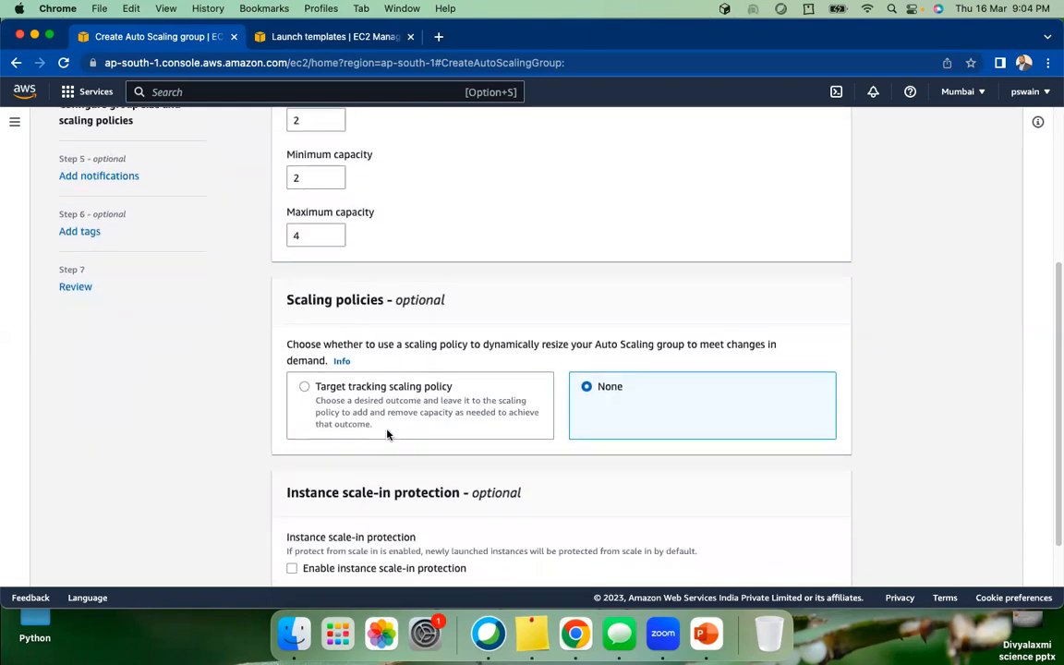
{"action": "scroll", "coordinate": [495, 346], "scroll_direction": "down", "scroll_amount": 1}
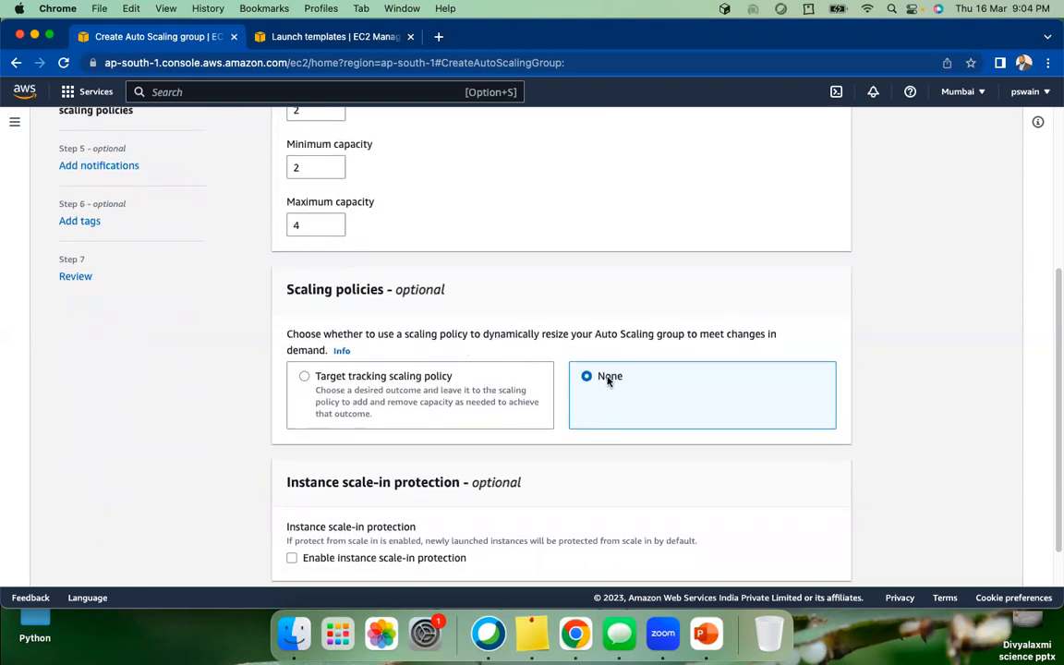
{"action": "scroll", "coordinate": [589, 342], "scroll_direction": "down", "scroll_amount": 2}
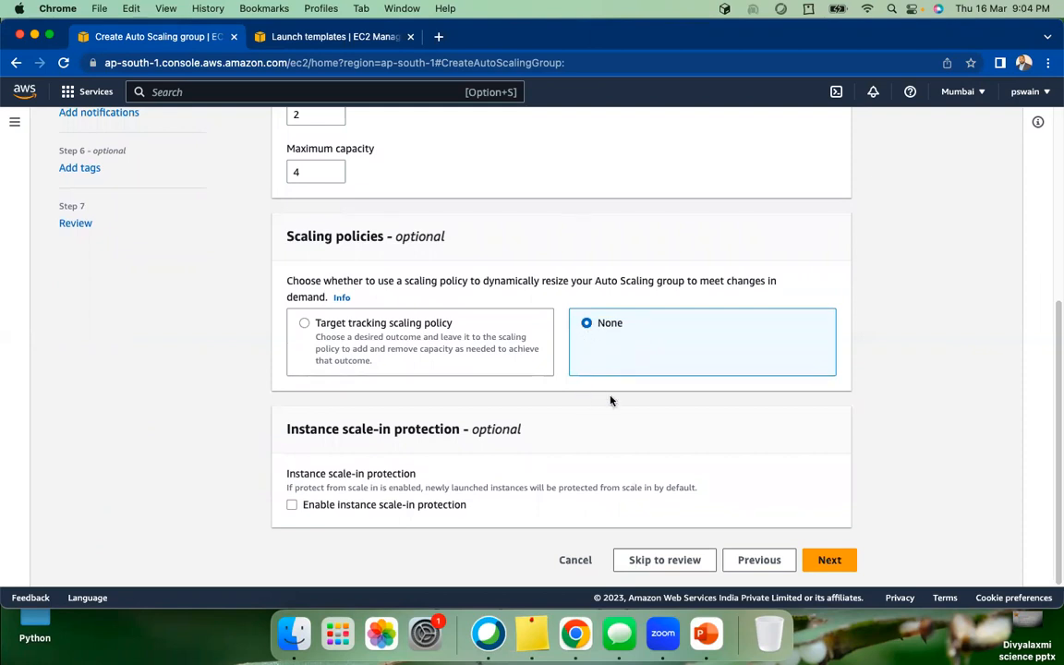
{"action": "left_click", "coordinate": [830, 561]}
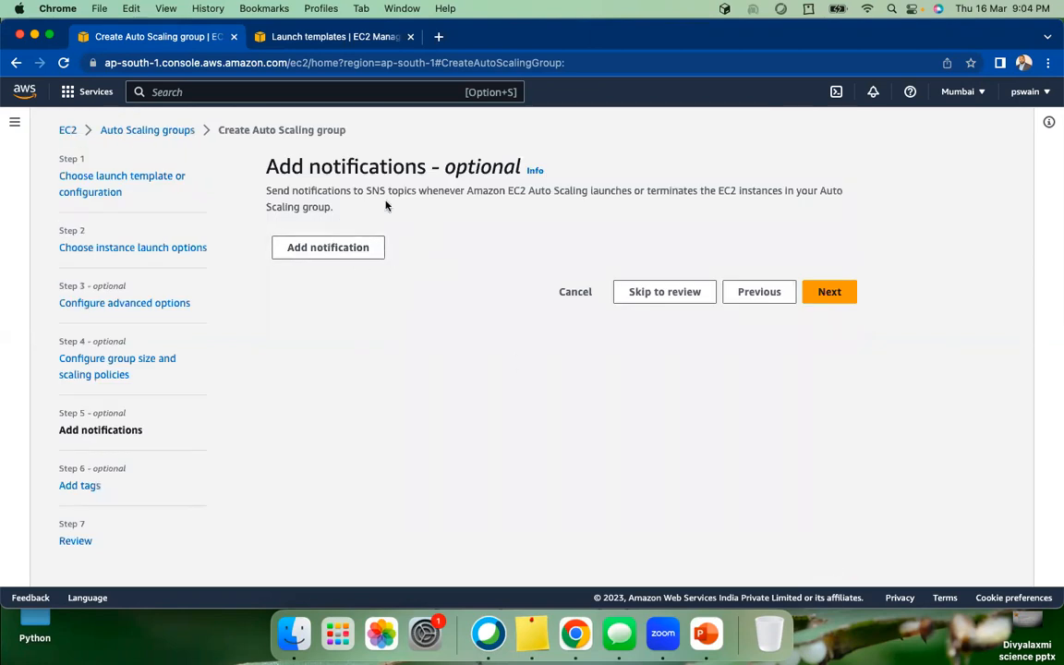
- Read the SNS notification description and proceed to the review without adding notifications or tags
{"action": "left_click_drag", "start_coordinate": [367, 189], "coordinate": [385, 187]}
{"action": "left_click", "coordinate": [408, 202]}
{"action": "mouse_move", "coordinate": [369, 190]}
{"action": "left_mouse_down"}
{"action": "mouse_move", "coordinate": [398, 191]}
{"action": "mouse_move", "coordinate": [381, 187]}
{"action": "left_mouse_up"}
{"action": "left_click_drag", "start_coordinate": [382, 187], "coordinate": [384, 186]}
{"action": "left_click", "coordinate": [839, 295]}
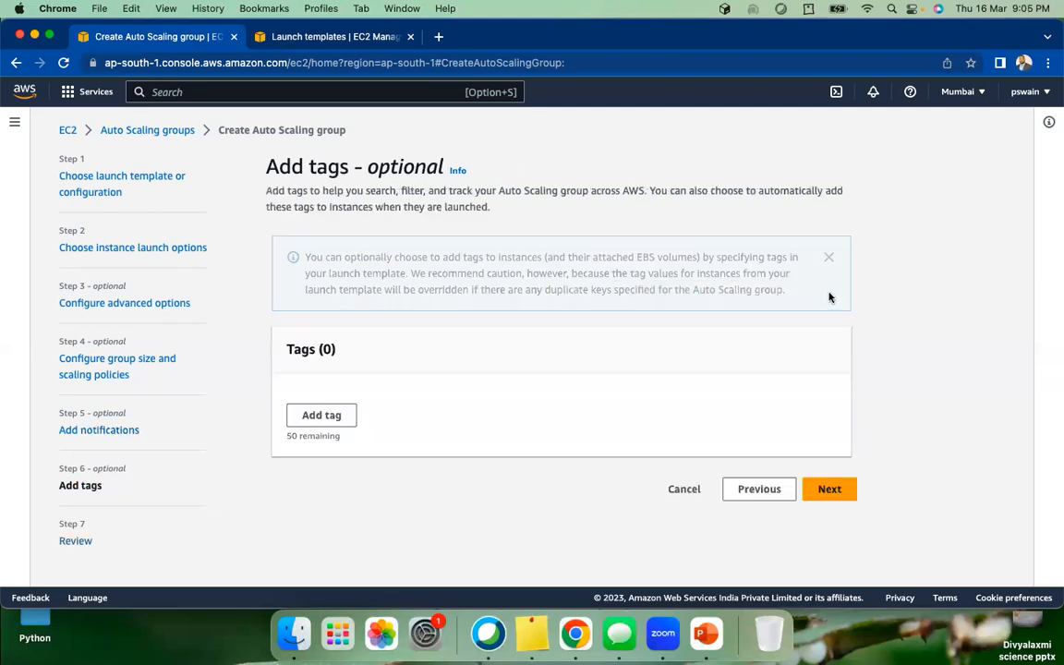
{"action": "left_click", "coordinate": [839, 493]}
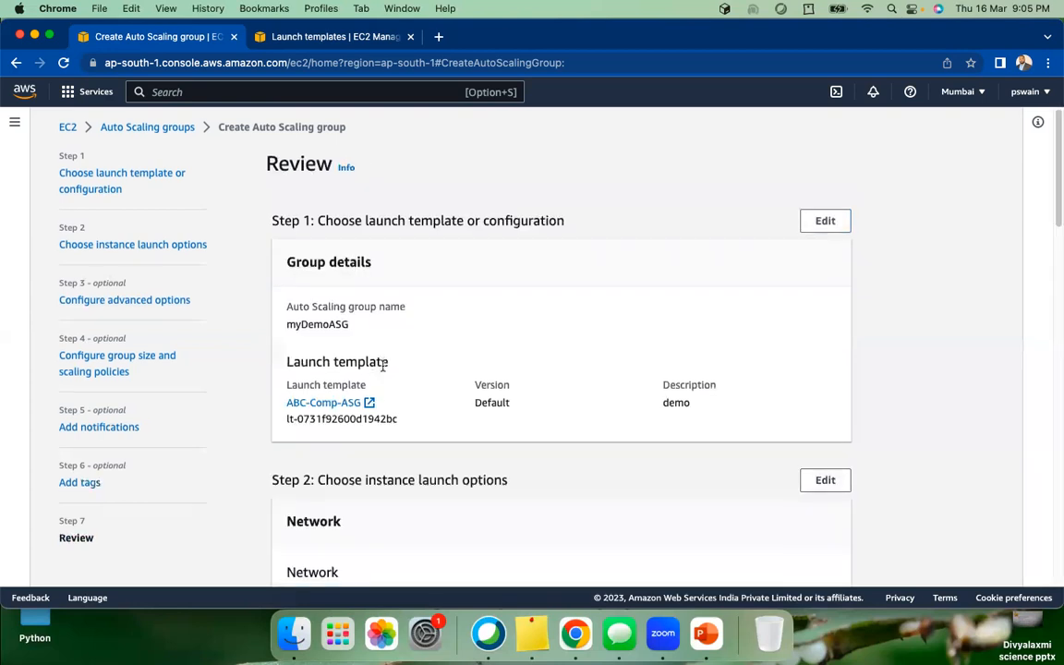
- Check the review summary, create the Auto Scaling group and reload the groups list to update its status
{"action": "scroll", "coordinate": [380, 365], "scroll_direction": "down", "scroll_amount": 15}
{"action": "scroll", "coordinate": [379, 368], "scroll_direction": "down", "scroll_amount": 4}
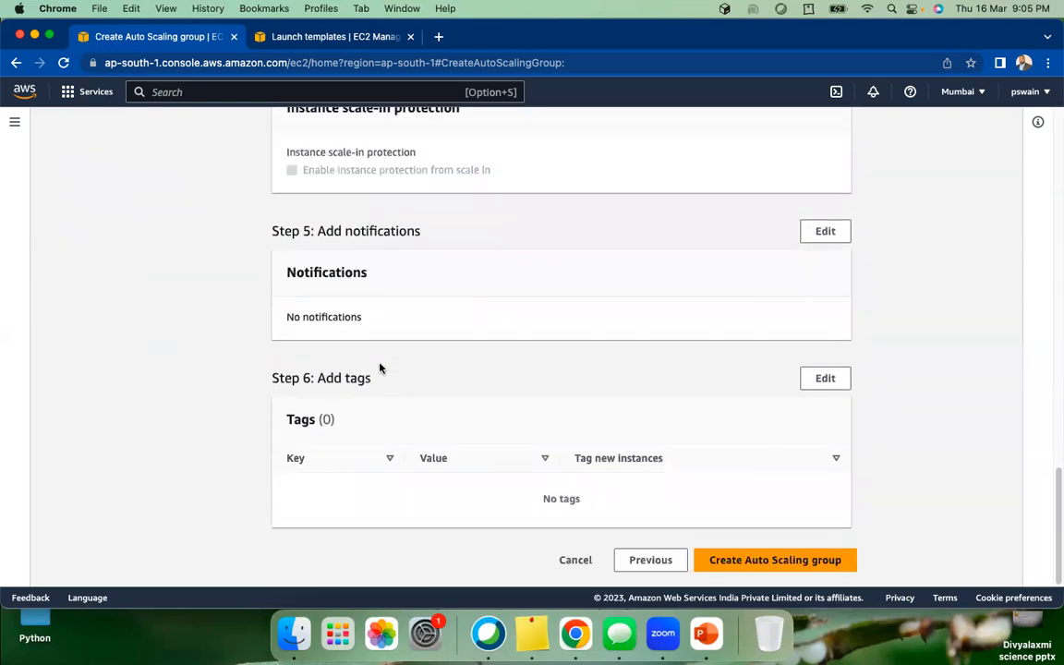
{"action": "left_click", "coordinate": [784, 563]}
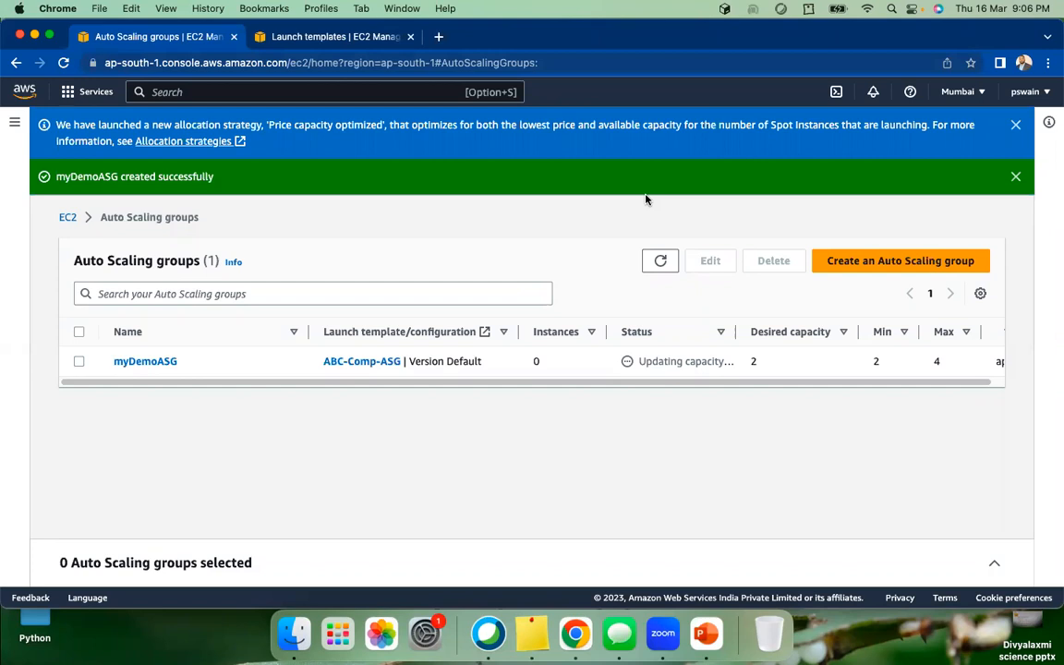
{"action": "left_click", "coordinate": [63, 63]}
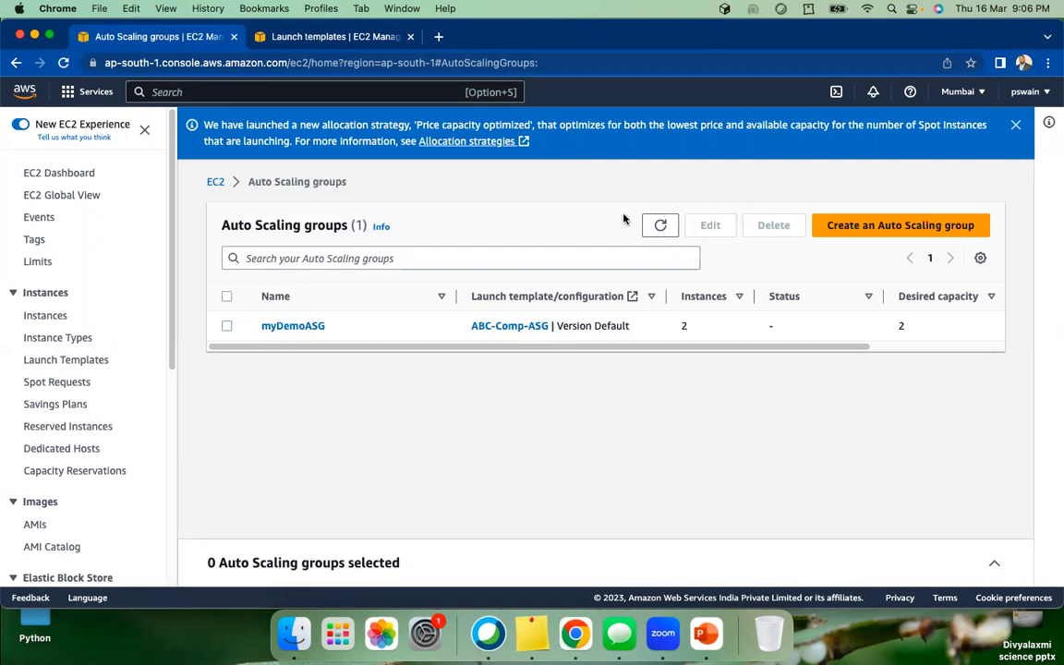
- Reload the Auto Scaling groups list and check myDemoASG's instance count, desired, minimum and maximum capacity
{"action": "left_click", "coordinate": [661, 224]}
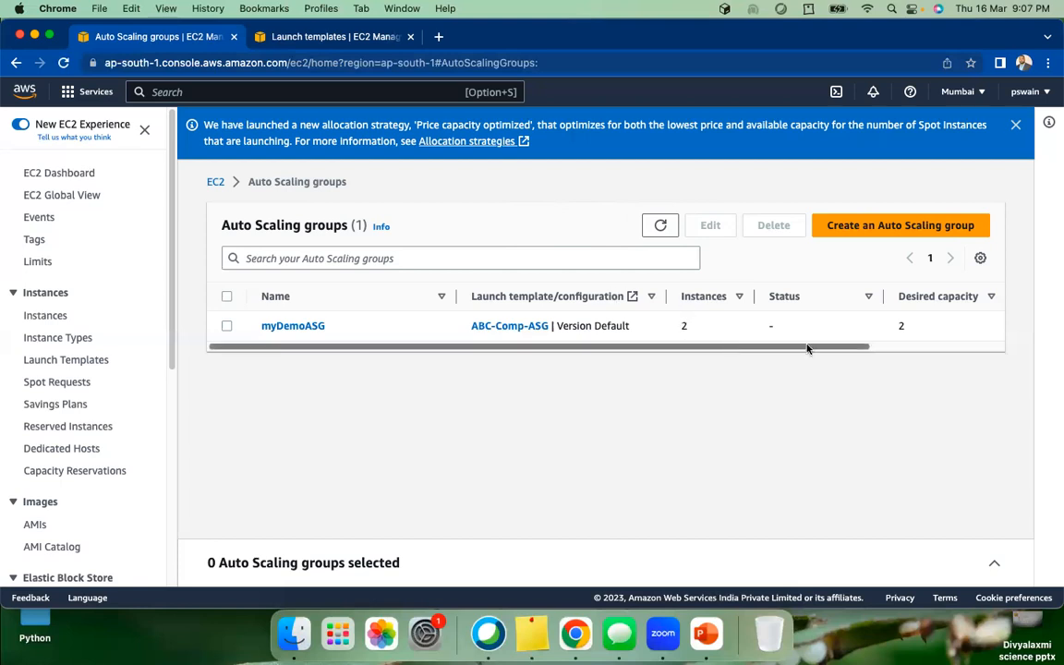
{"action": "left_click_drag", "start_coordinate": [838, 348], "coordinate": [984, 357]}
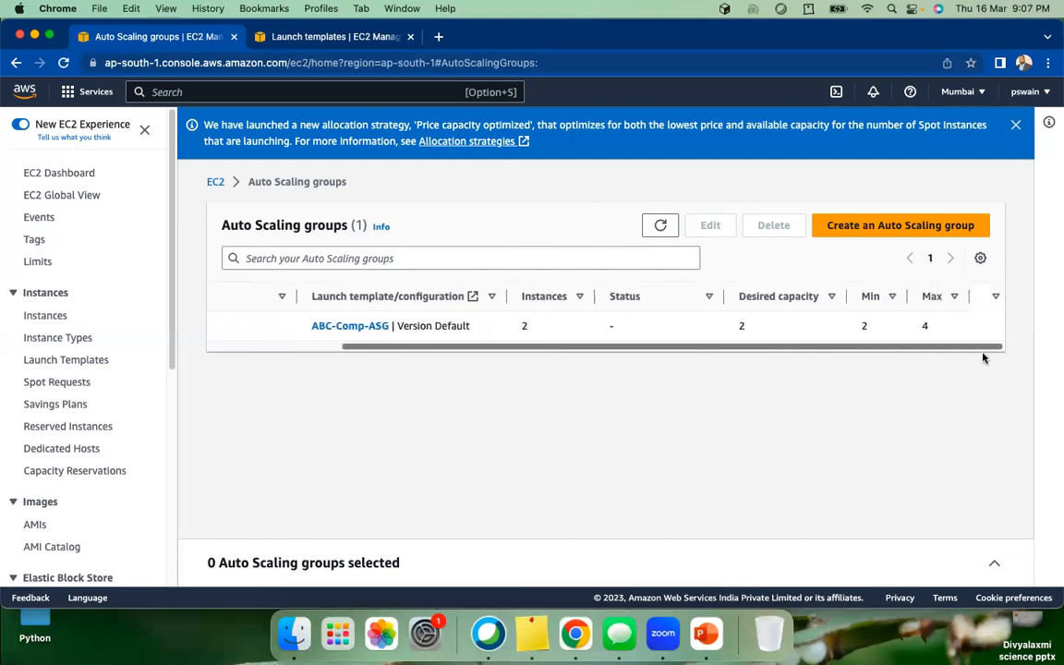
{"action": "left_click_drag", "start_coordinate": [534, 328], "coordinate": [483, 326]}
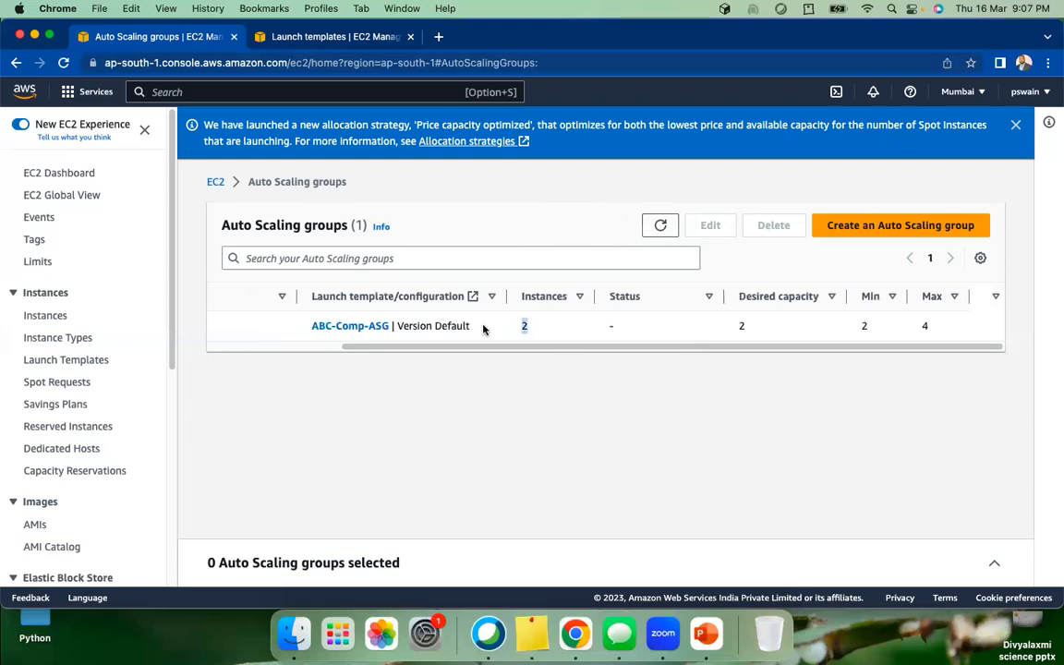
{"action": "left_click", "coordinate": [517, 328]}
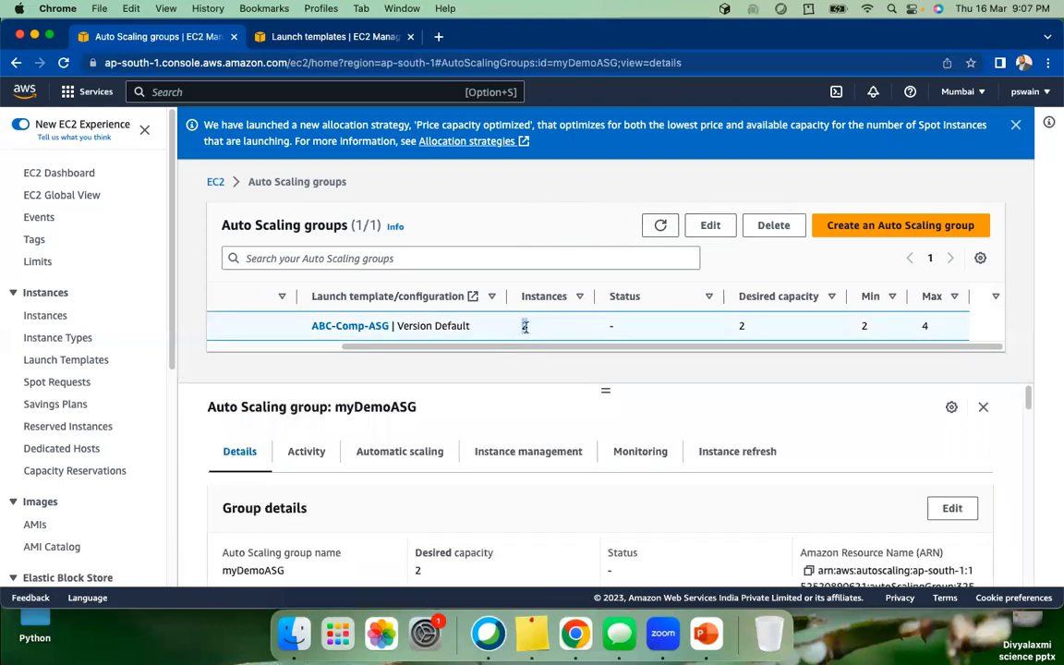
- Open the running instances from the EC2 Dashboard, examine their status and availability zone details, and refresh the list
{"action": "left_click", "coordinate": [79, 173]}
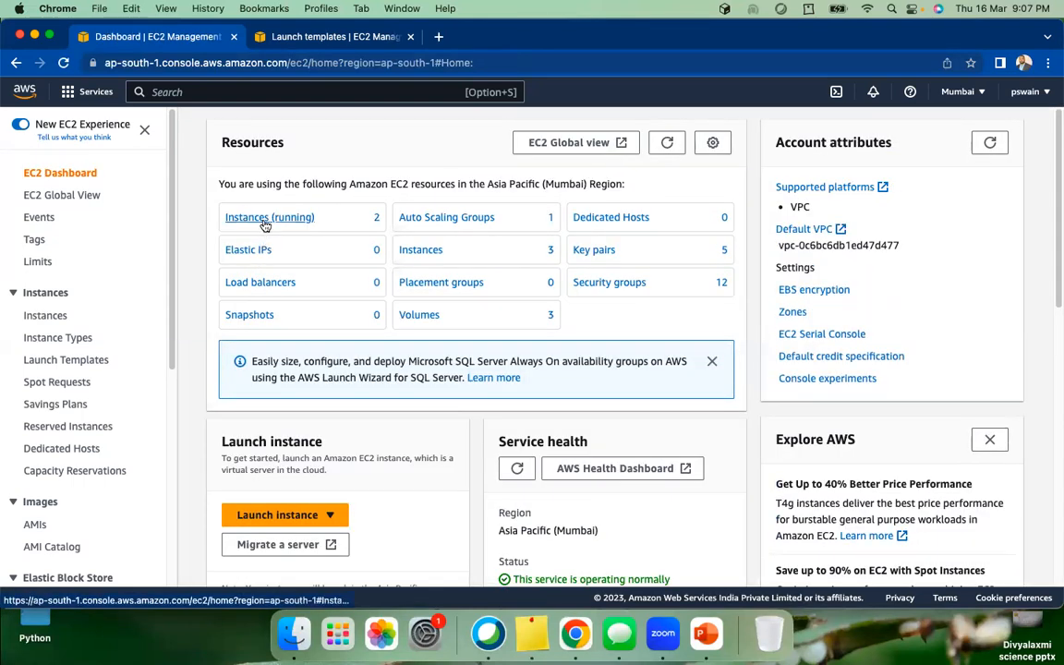
{"action": "left_click", "coordinate": [268, 220]}
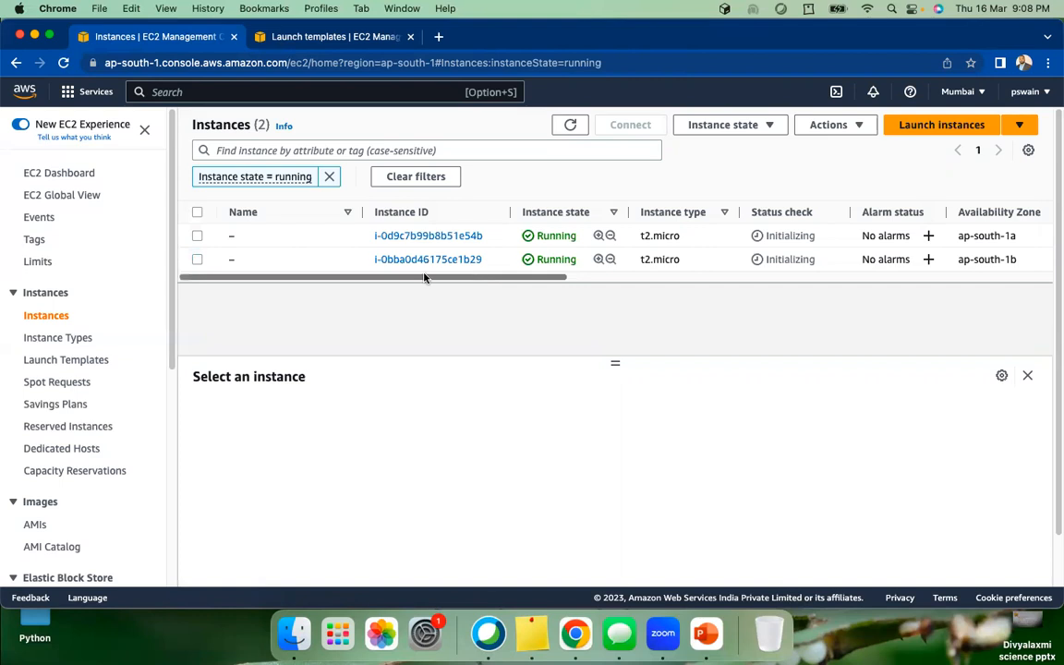
{"action": "mouse_move", "coordinate": [424, 280]}
{"action": "left_mouse_down"}
{"action": "mouse_move", "coordinate": [458, 283]}
{"action": "mouse_move", "coordinate": [424, 282]}
{"action": "left_mouse_up"}
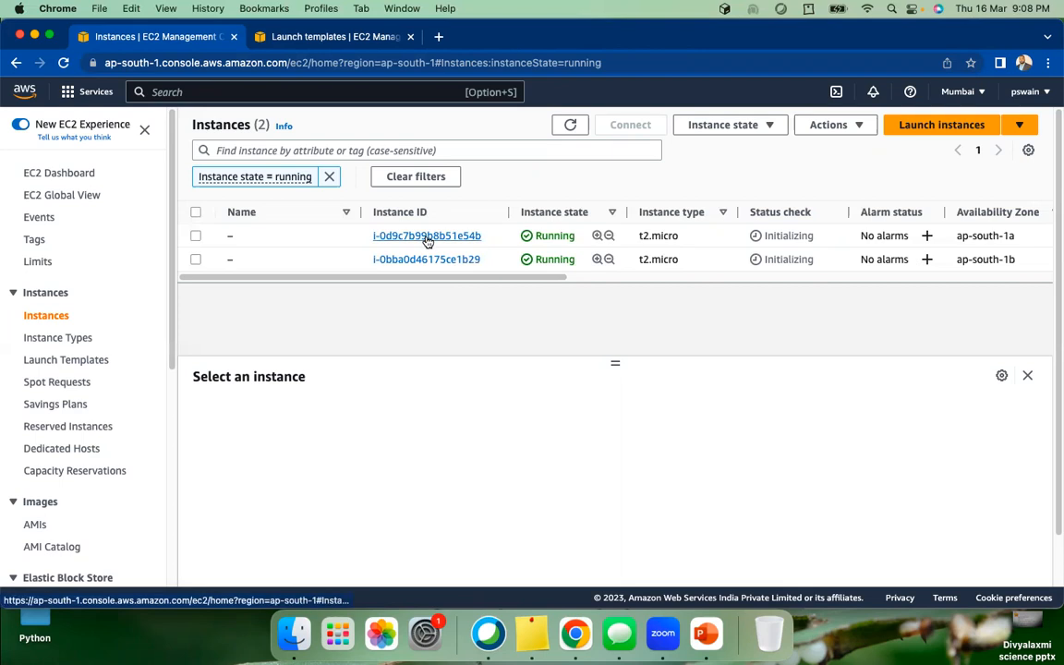
{"action": "scroll", "coordinate": [466, 281], "scroll_direction": "right", "scroll_amount": 5}
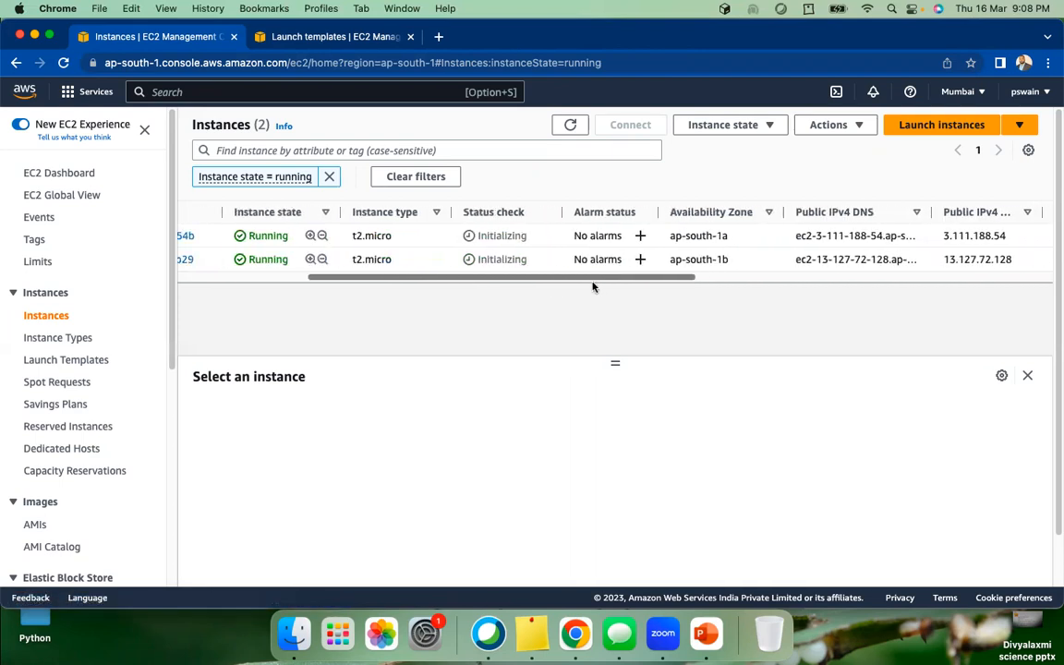
{"action": "scroll", "coordinate": [553, 281], "scroll_direction": "left", "scroll_amount": 5}
{"action": "left_click", "coordinate": [570, 124]}
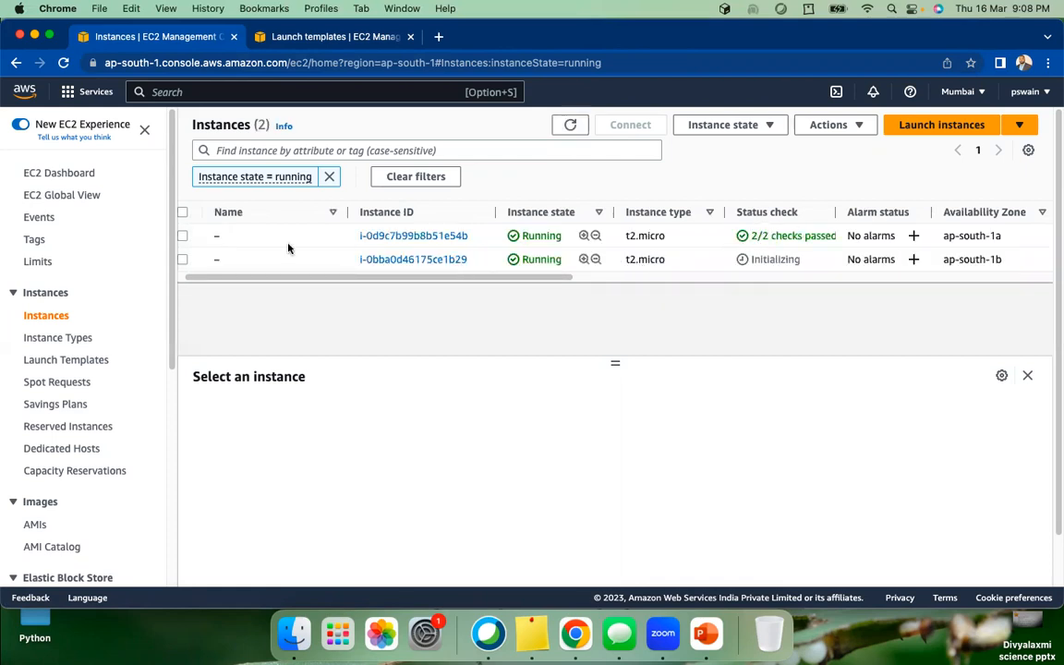
- Copy the public IPv4 address of the ap-south-1a instance and open it in a new browser tab to check its web page
{"action": "left_click", "coordinate": [183, 237]}
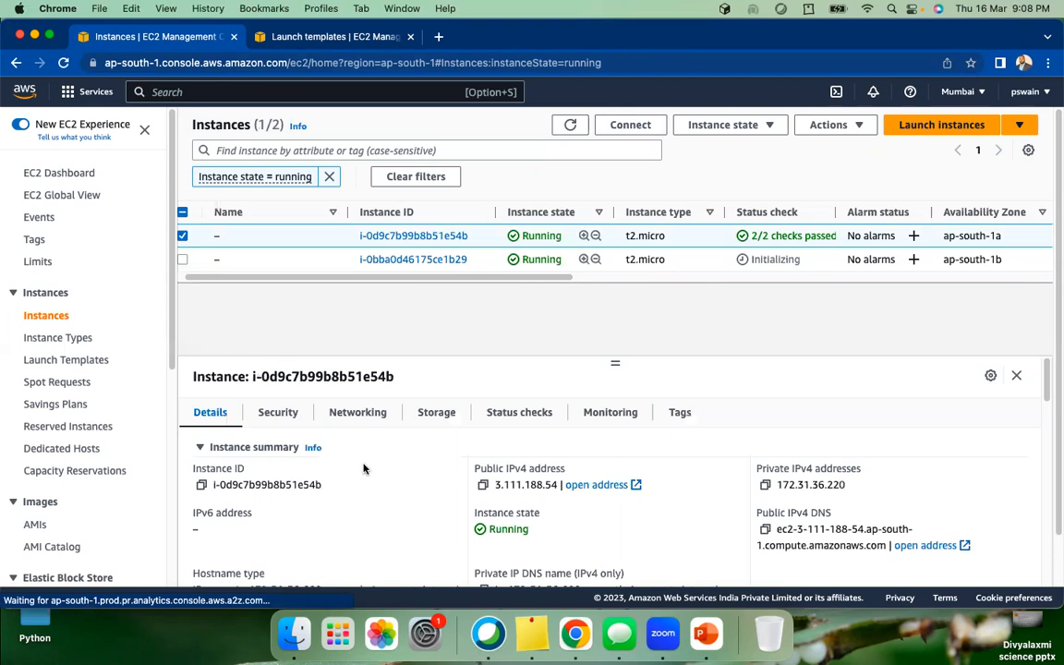
{"action": "left_click", "coordinate": [482, 485]}
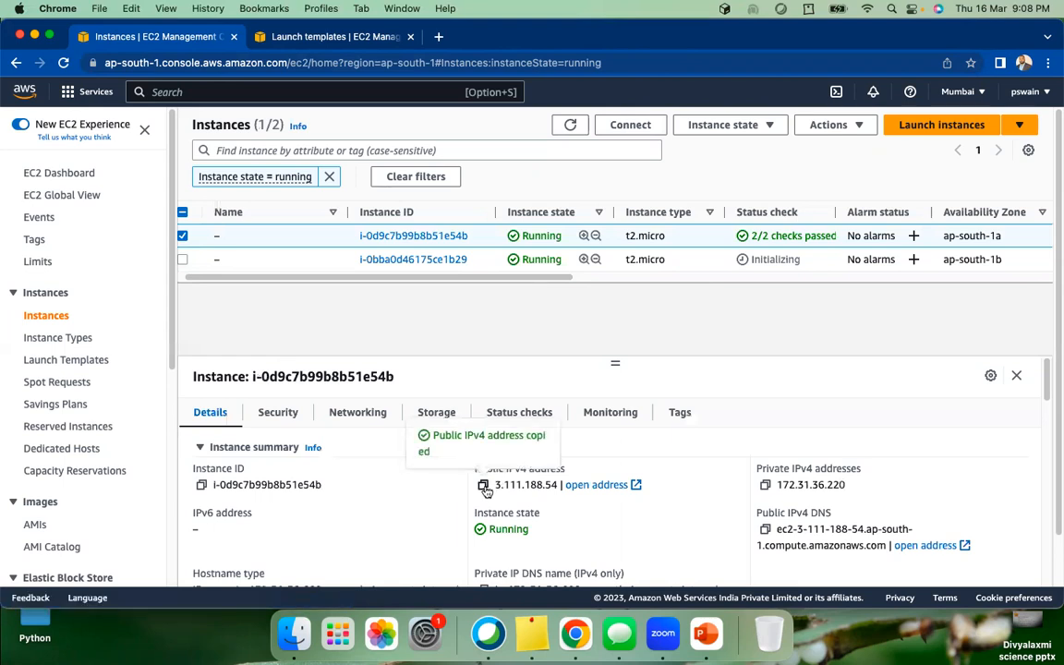
{"action": "left_click", "coordinate": [438, 38]}
{"action": "key", "text": "super+v"}
{"action": "key", "text": "Return"}
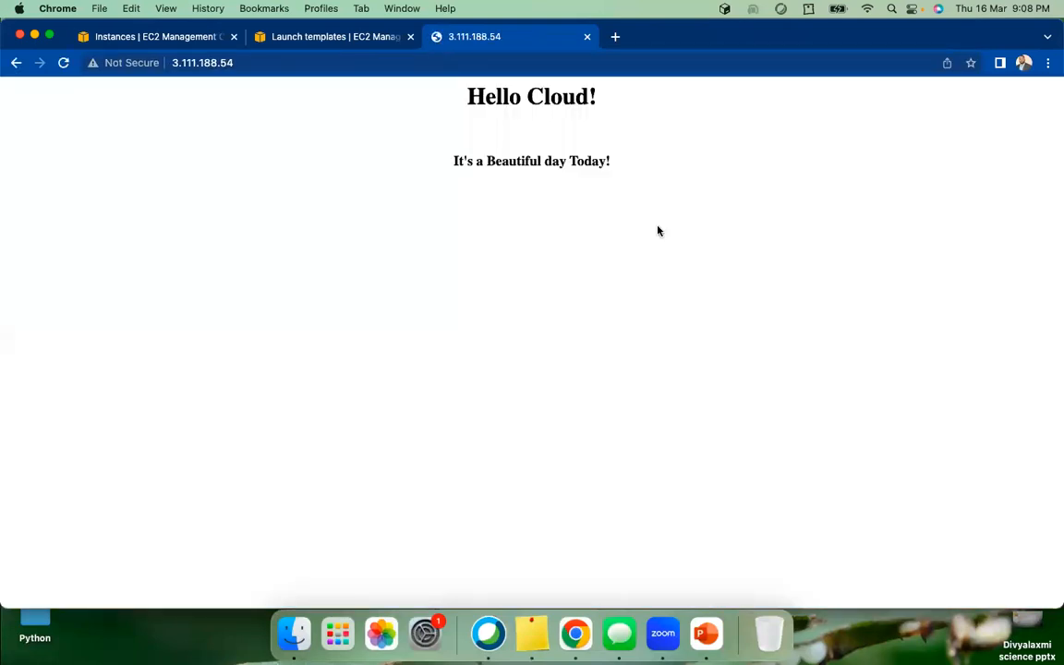
{"action": "key", "text": "super+a"}
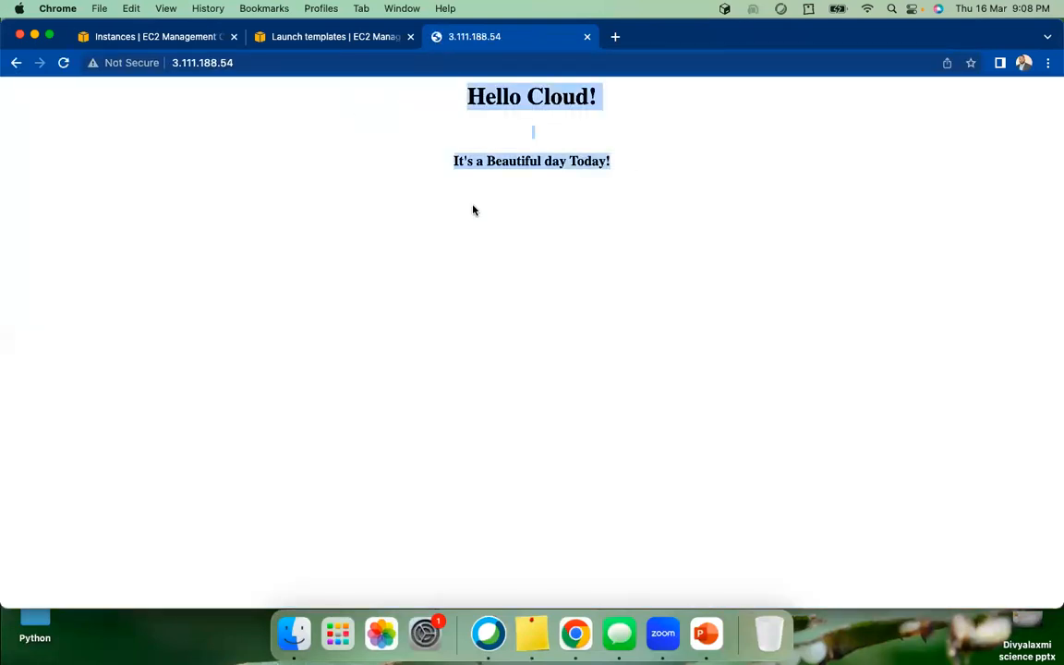
{"action": "left_click", "coordinate": [467, 207]}
{"action": "left_click_drag", "start_coordinate": [684, 174], "coordinate": [427, 118]}
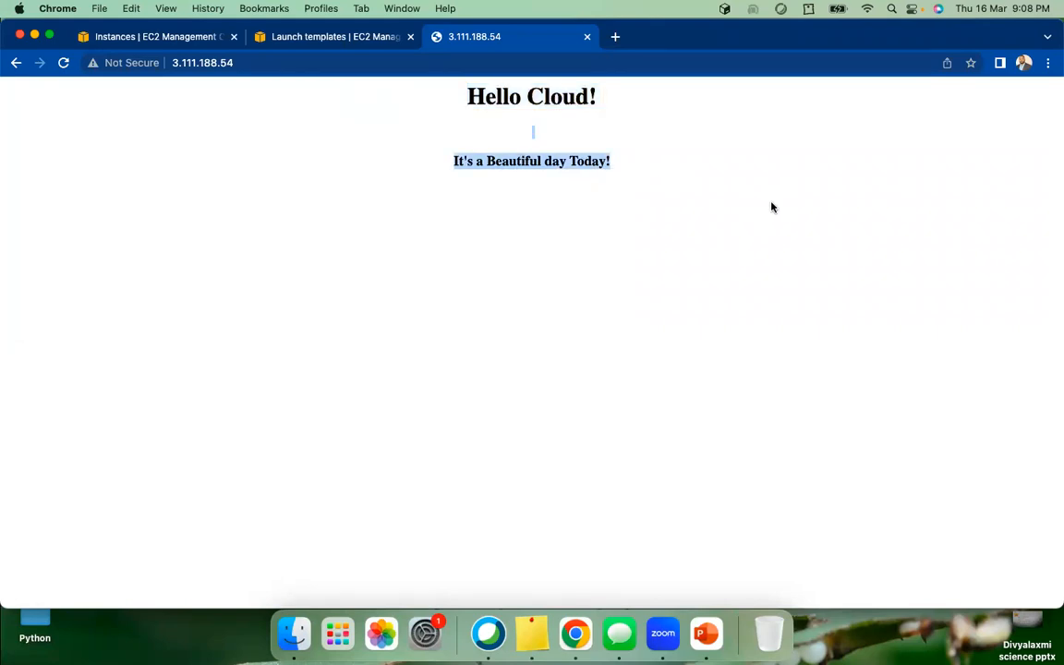
- Refresh the instances list and open the ap-south-1b instance's public IPv4 address in another new browser tab
{"action": "left_click", "coordinate": [129, 38]}
{"action": "left_click", "coordinate": [570, 125]}
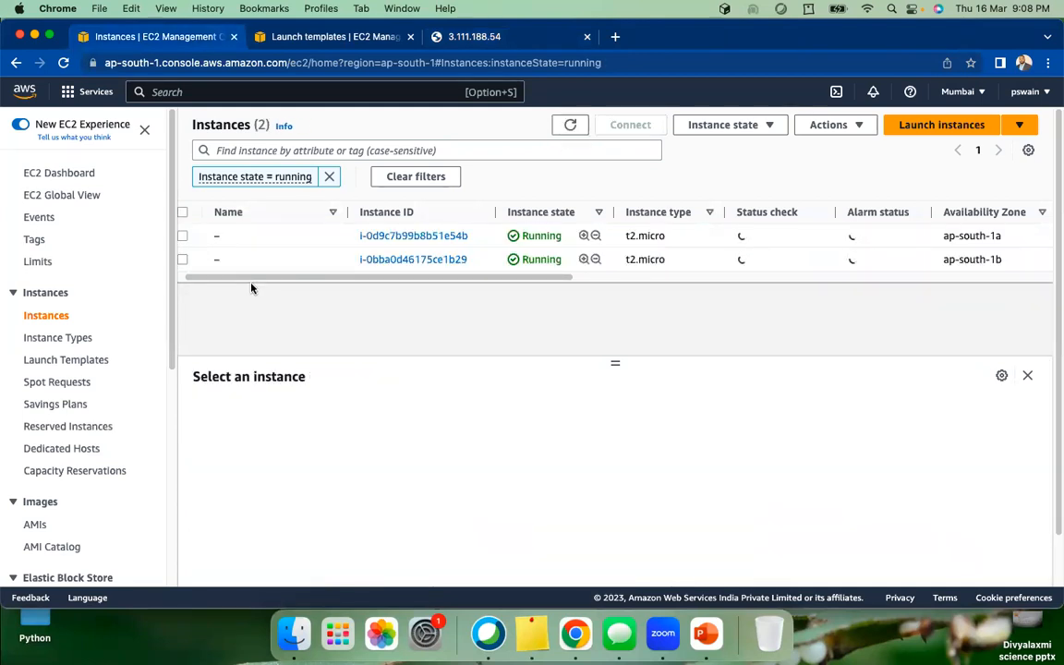
{"action": "left_click", "coordinate": [183, 261]}
{"action": "left_click", "coordinate": [483, 486]}
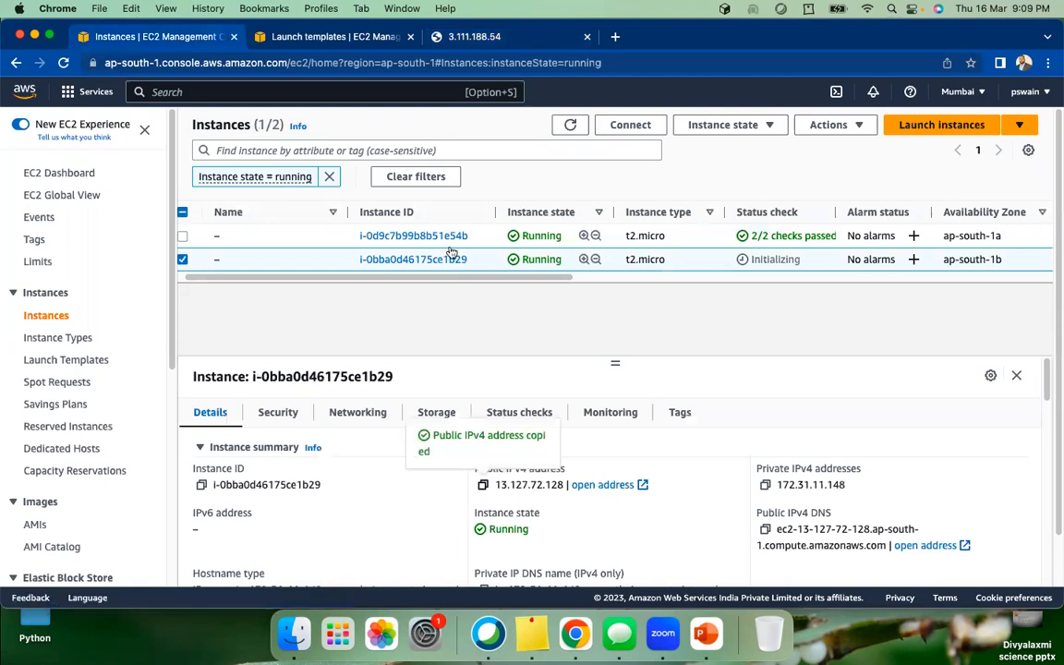
{"action": "left_click", "coordinate": [615, 37]}
{"action": "key", "text": "super+v"}
{"action": "key", "text": "Return"}
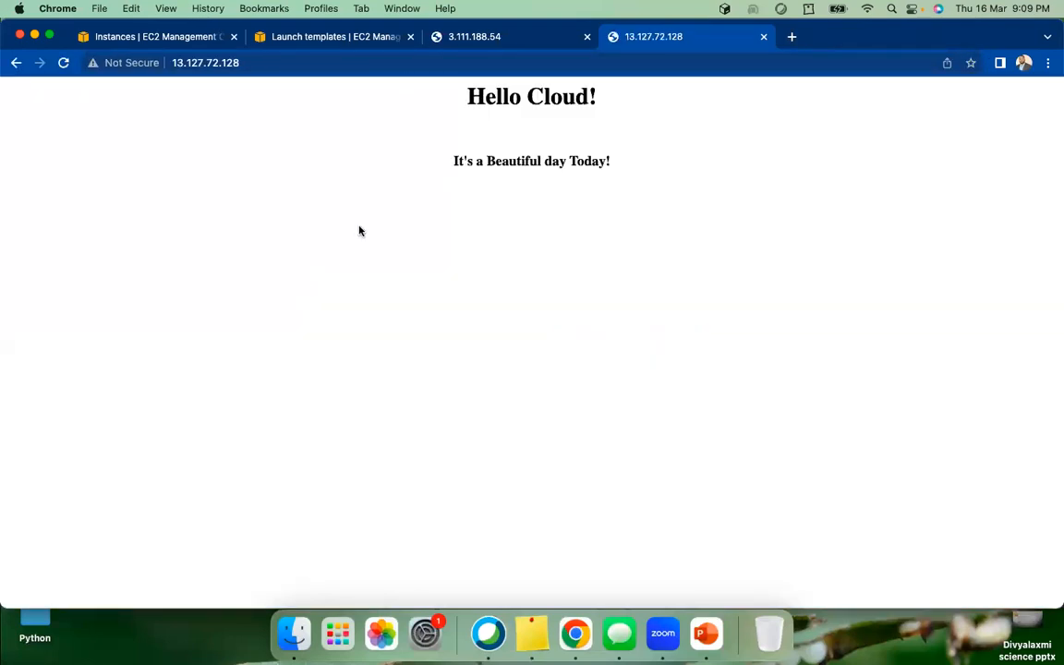
- Compare the web pages served by the two instances
{"action": "left_click", "coordinate": [439, 41]}
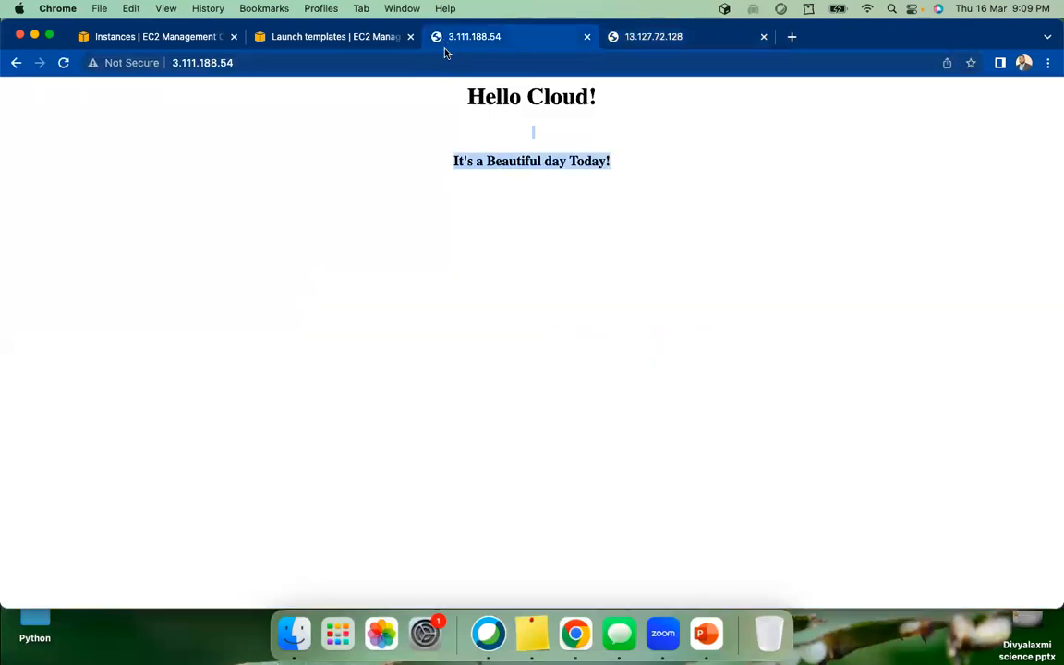
{"action": "left_click", "coordinate": [662, 204]}
{"action": "left_click", "coordinate": [670, 44]}
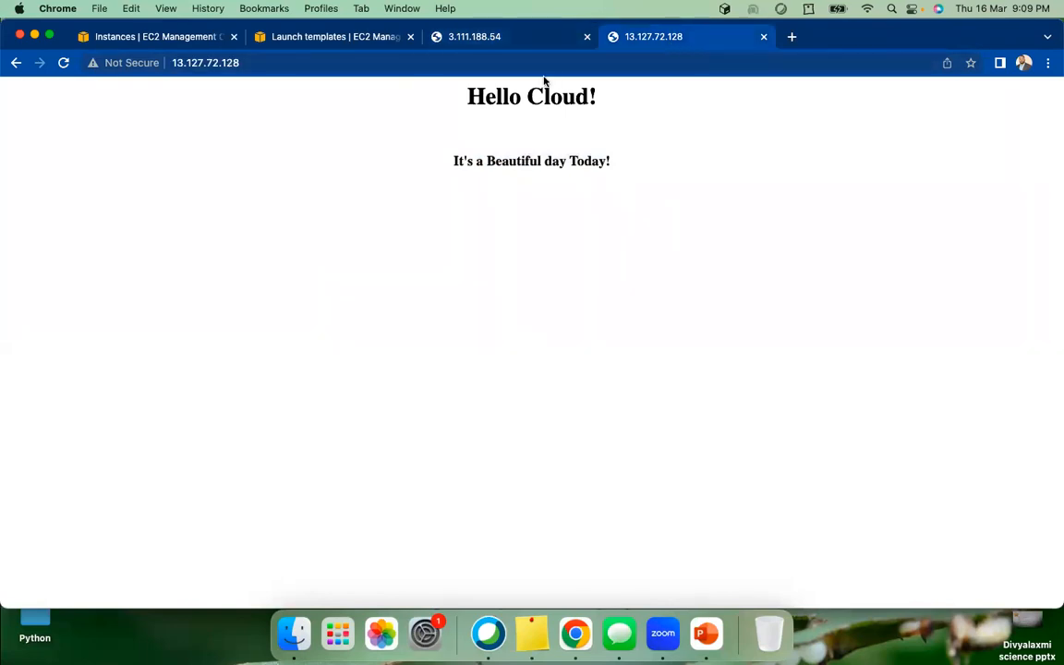
- Return to the Auto Scaling groups in the EC2 console and open myDemoASG for editing
{"action": "left_click", "coordinate": [159, 37]}
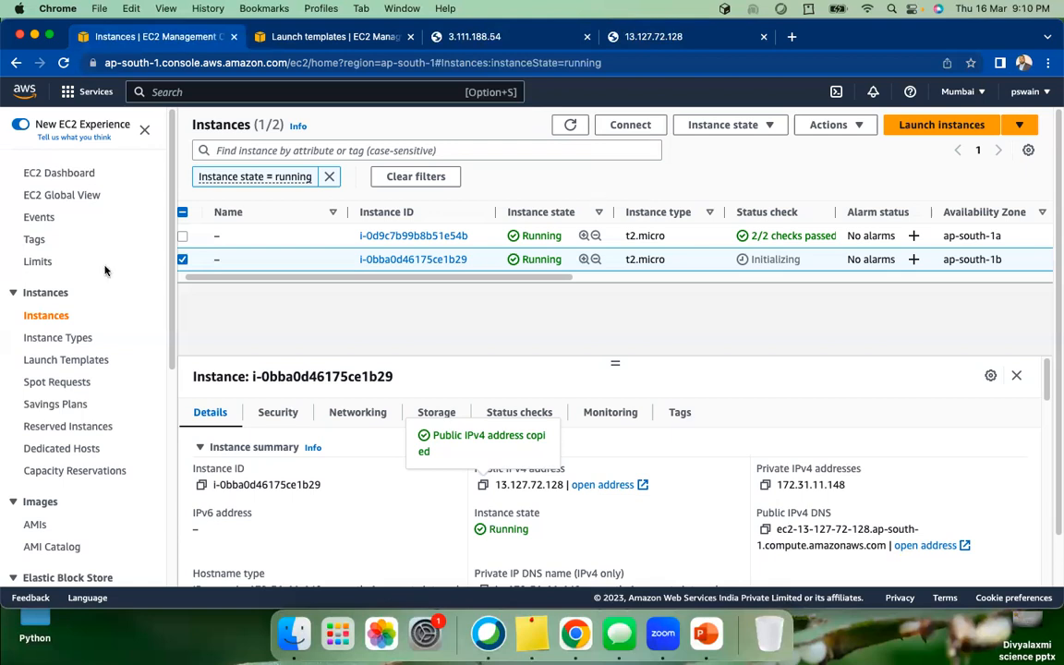
{"action": "scroll", "coordinate": [76, 288], "scroll_direction": "down", "scroll_amount": 5}
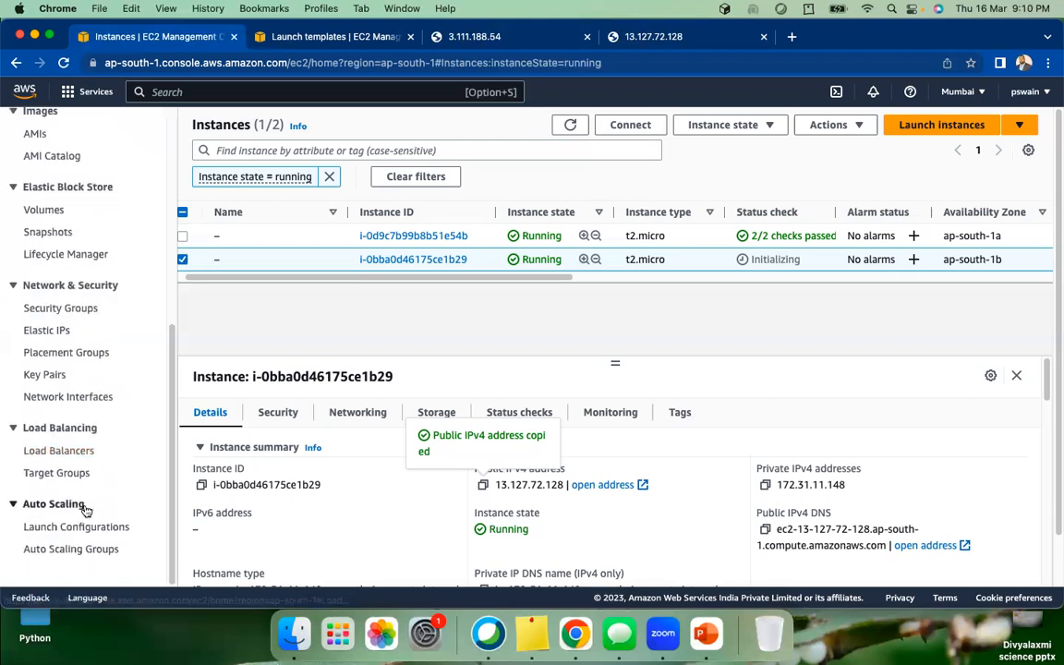
{"action": "left_click", "coordinate": [65, 551]}
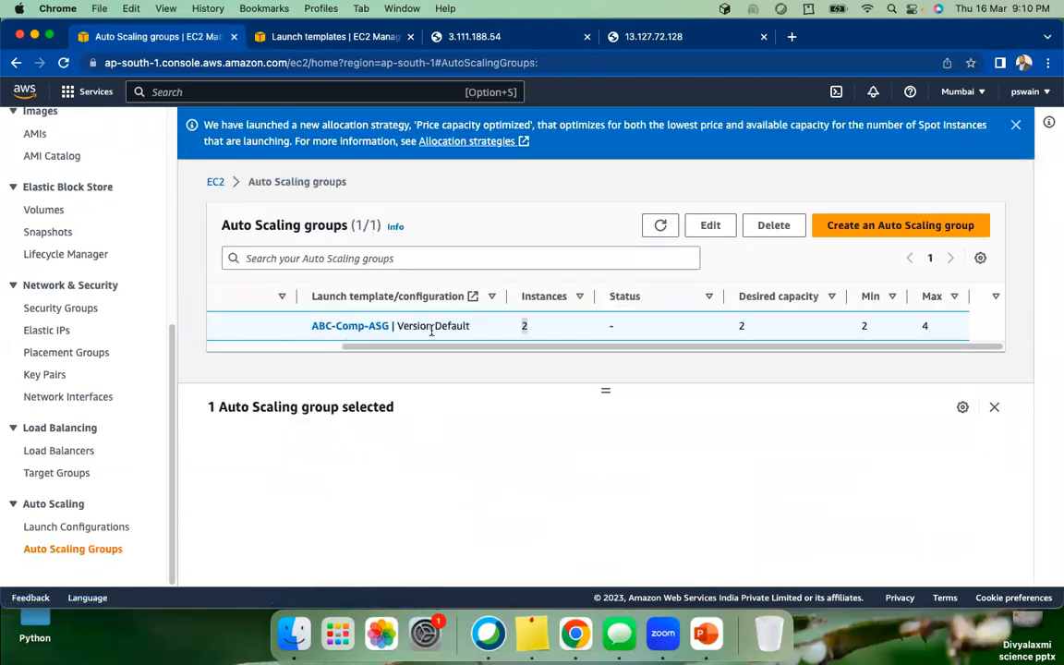
{"action": "left_click_drag", "start_coordinate": [416, 347], "coordinate": [200, 348]}
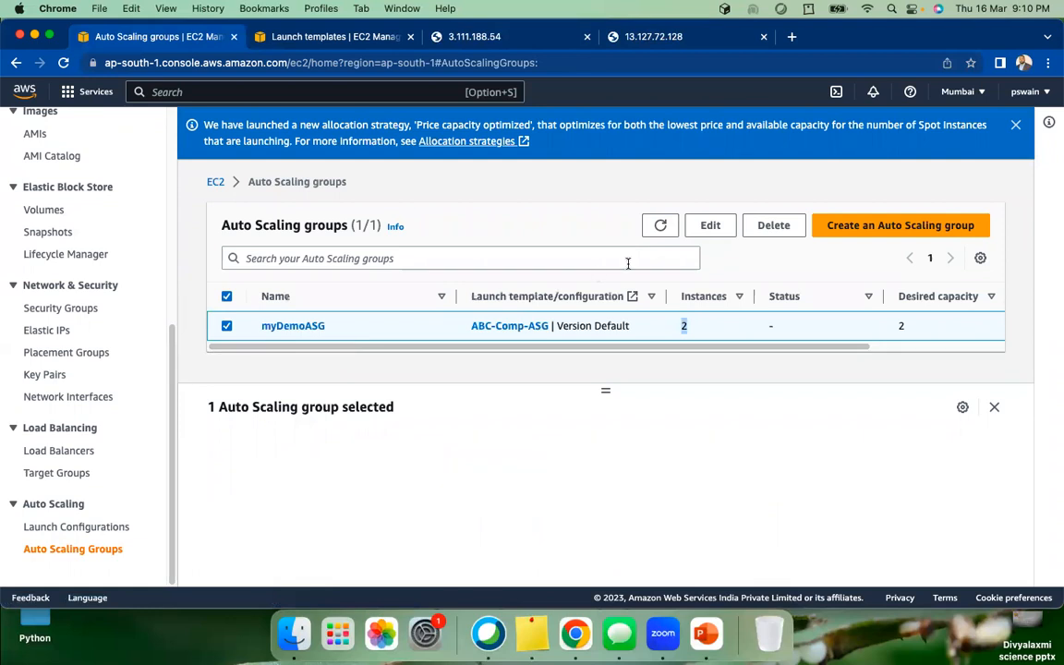
{"action": "left_click", "coordinate": [724, 230]}
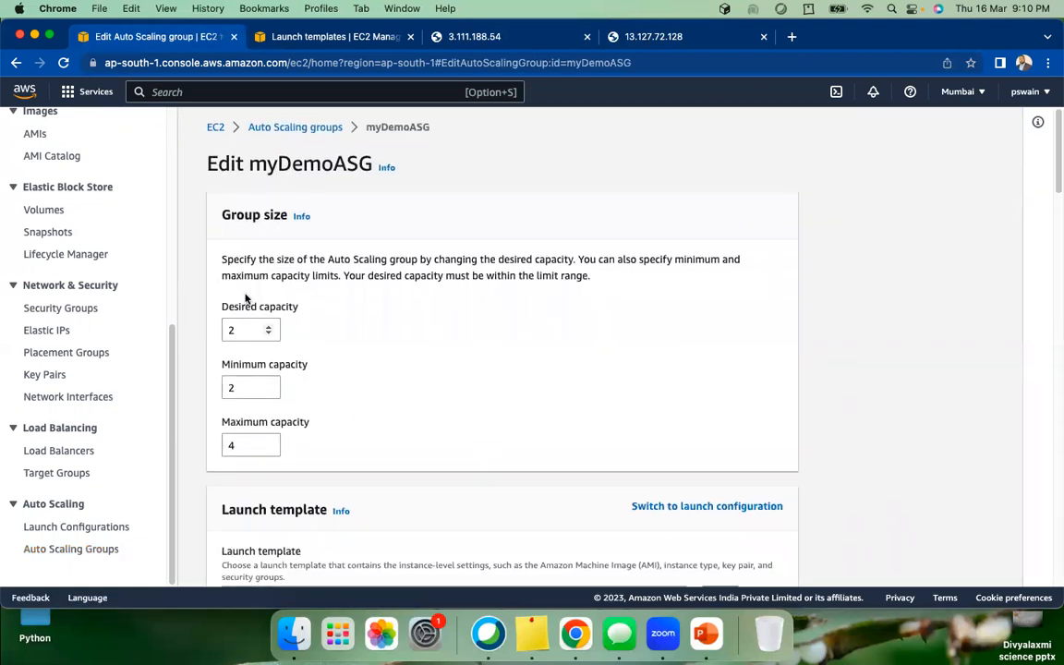
- Examine myDemoASG's editable settings, from group size and launch template through load balancing, health checks, advanced configurations and tags
{"action": "scroll", "coordinate": [346, 452], "scroll_direction": "down", "scroll_amount": 5}
{"action": "scroll", "coordinate": [363, 425], "scroll_direction": "down", "scroll_amount": 15}
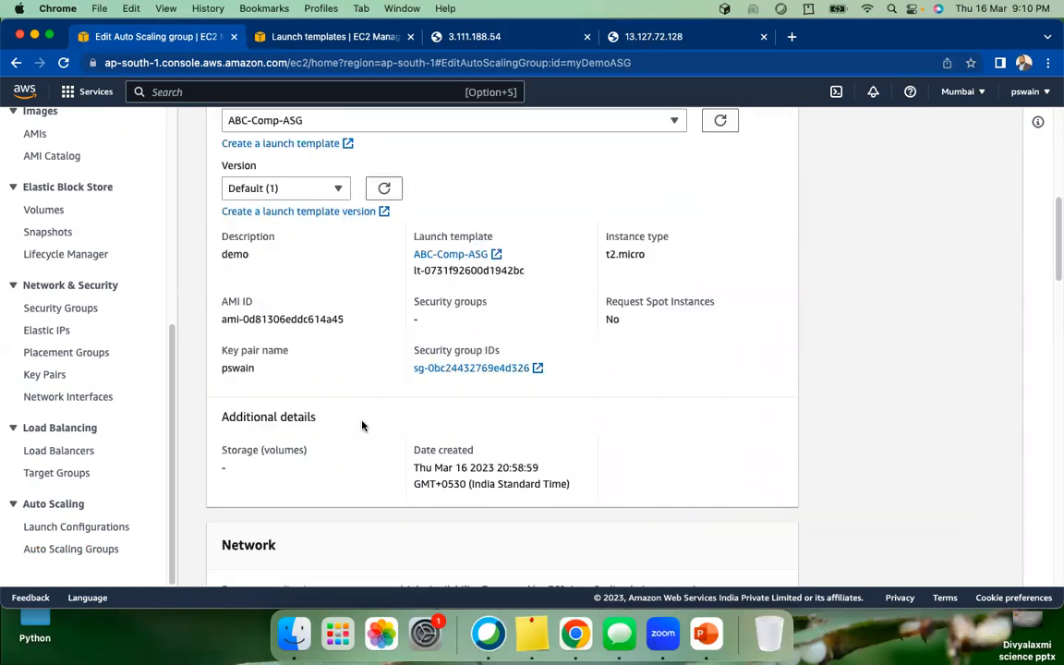
{"action": "scroll", "coordinate": [513, 426], "scroll_direction": "down", "scroll_amount": 5}
{"action": "scroll", "coordinate": [508, 430], "scroll_direction": "up", "scroll_amount": 7}
{"action": "scroll", "coordinate": [499, 406], "scroll_direction": "down", "scroll_amount": 4}
{"action": "scroll", "coordinate": [495, 402], "scroll_direction": "down", "scroll_amount": 3}
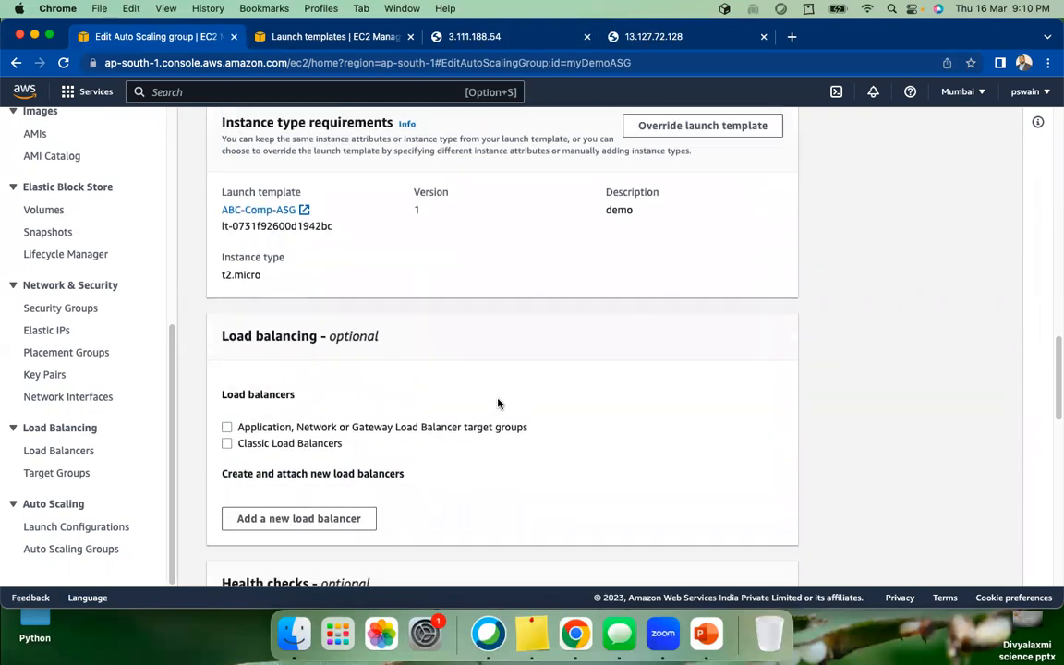
{"action": "scroll", "coordinate": [402, 358], "scroll_direction": "down", "scroll_amount": 5}
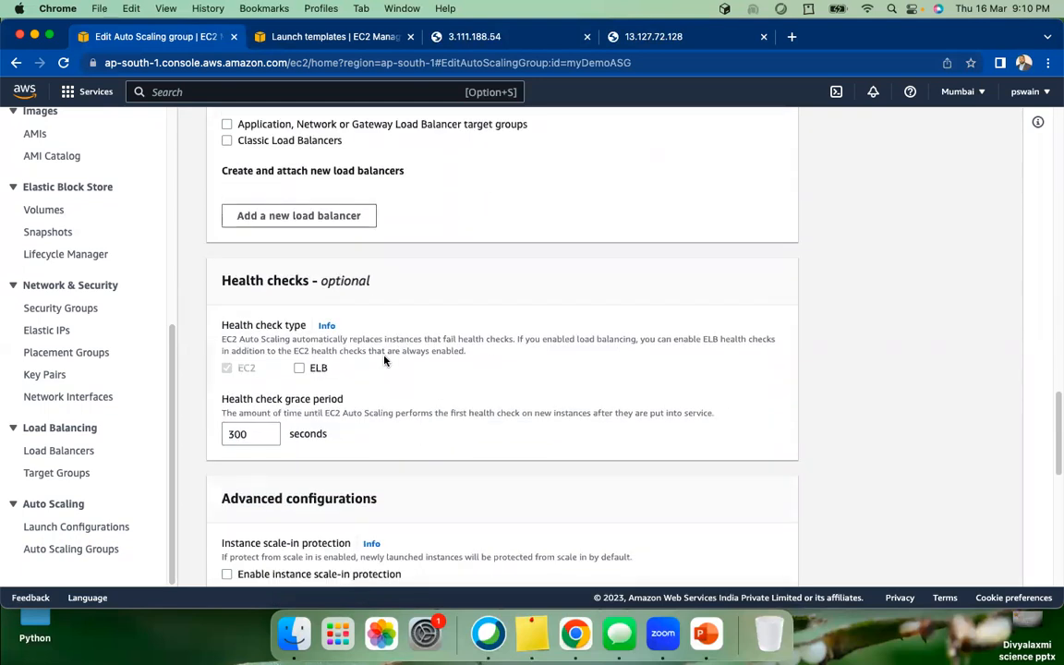
{"action": "scroll", "coordinate": [401, 231], "scroll_direction": "up", "scroll_amount": 1}
{"action": "scroll", "coordinate": [387, 319], "scroll_direction": "up", "scroll_amount": 4}
{"action": "scroll", "coordinate": [380, 300], "scroll_direction": "down", "scroll_amount": 8}
{"action": "scroll", "coordinate": [443, 279], "scroll_direction": "down", "scroll_amount": 2}
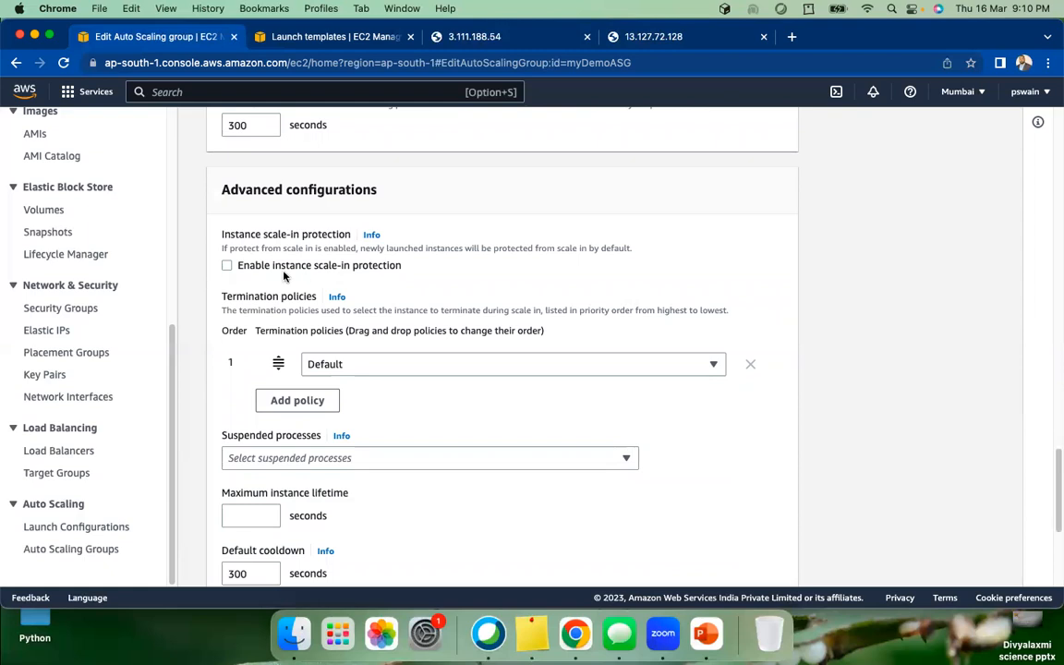
{"action": "scroll", "coordinate": [356, 278], "scroll_direction": "down", "scroll_amount": 1}
{"action": "scroll", "coordinate": [352, 267], "scroll_direction": "down", "scroll_amount": 1}
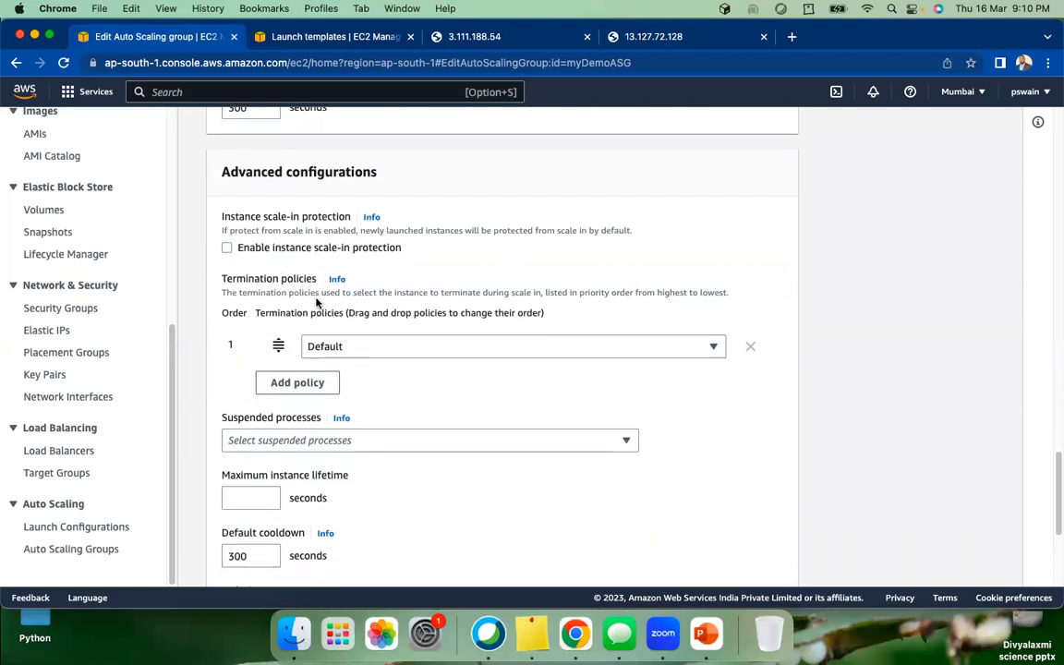
{"action": "scroll", "coordinate": [467, 312], "scroll_direction": "down", "scroll_amount": 5}
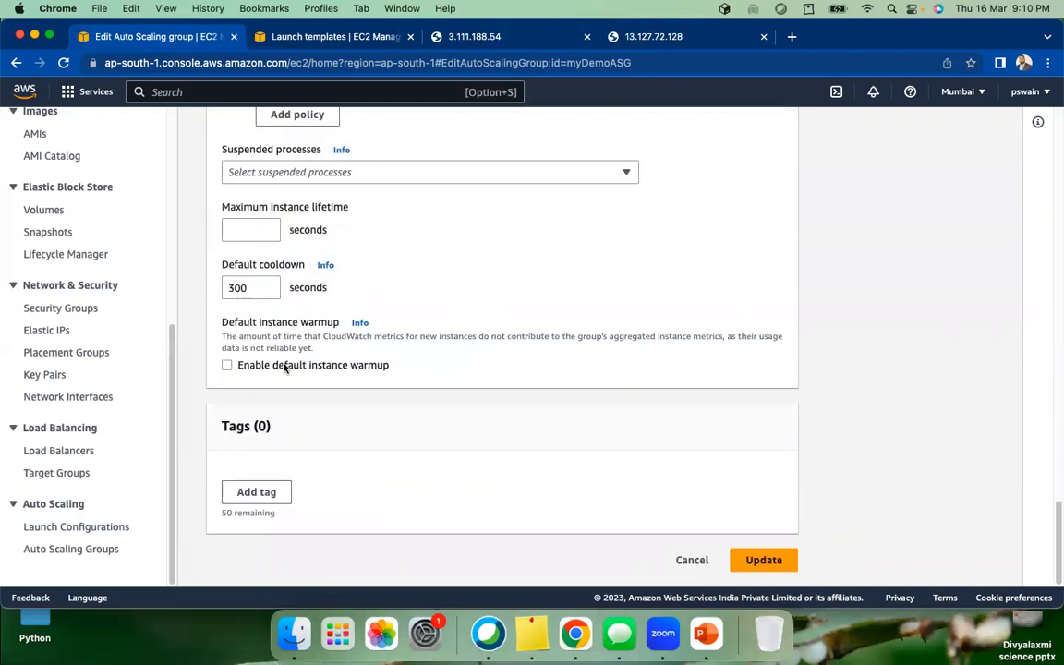
{"action": "scroll", "coordinate": [372, 367], "scroll_direction": "up", "scroll_amount": 2}
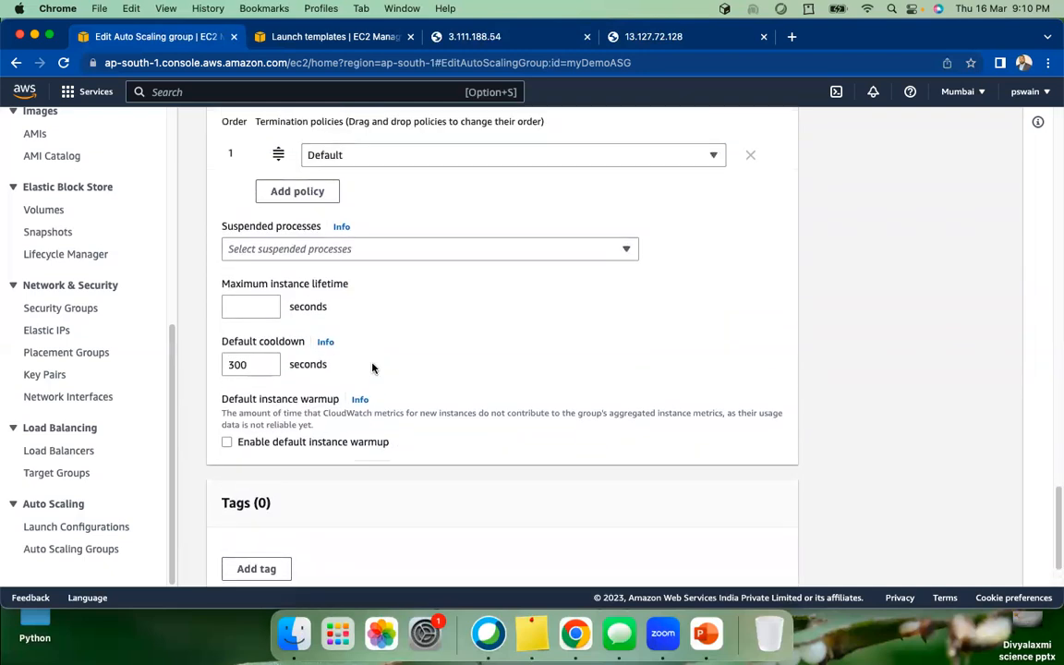
{"action": "scroll", "coordinate": [420, 328], "scroll_direction": "up", "scroll_amount": 1}
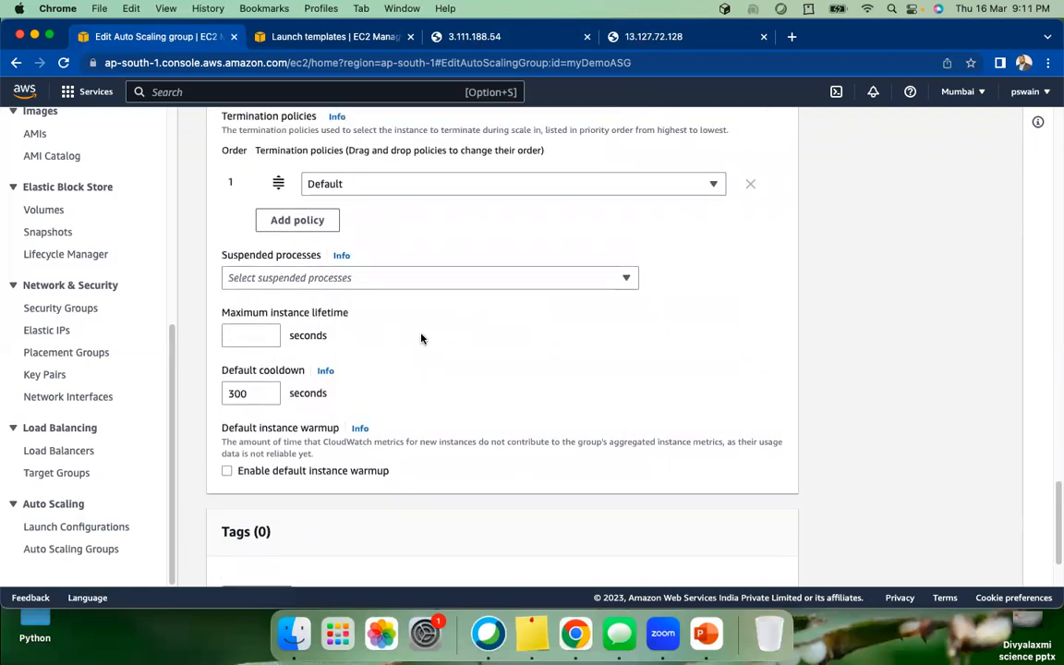
- Try adding Allocation Strategy as a second termination policy in the advanced configurations, and remove it again
{"action": "scroll", "coordinate": [423, 351], "scroll_direction": "up", "scroll_amount": 3}
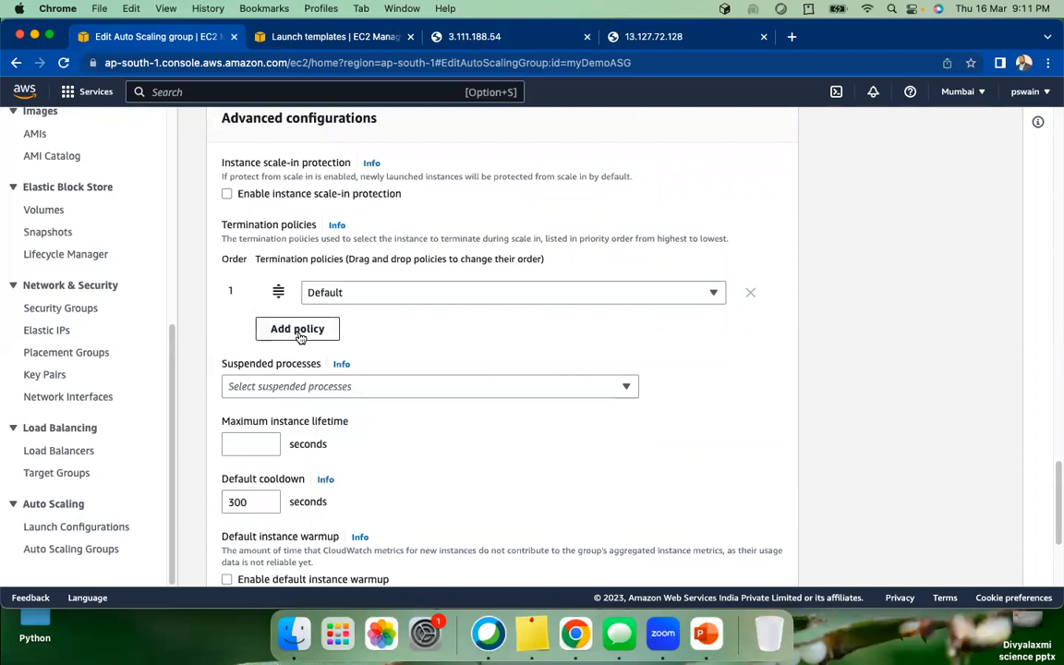
{"action": "scroll", "coordinate": [296, 408], "scroll_direction": "up", "scroll_amount": 2}
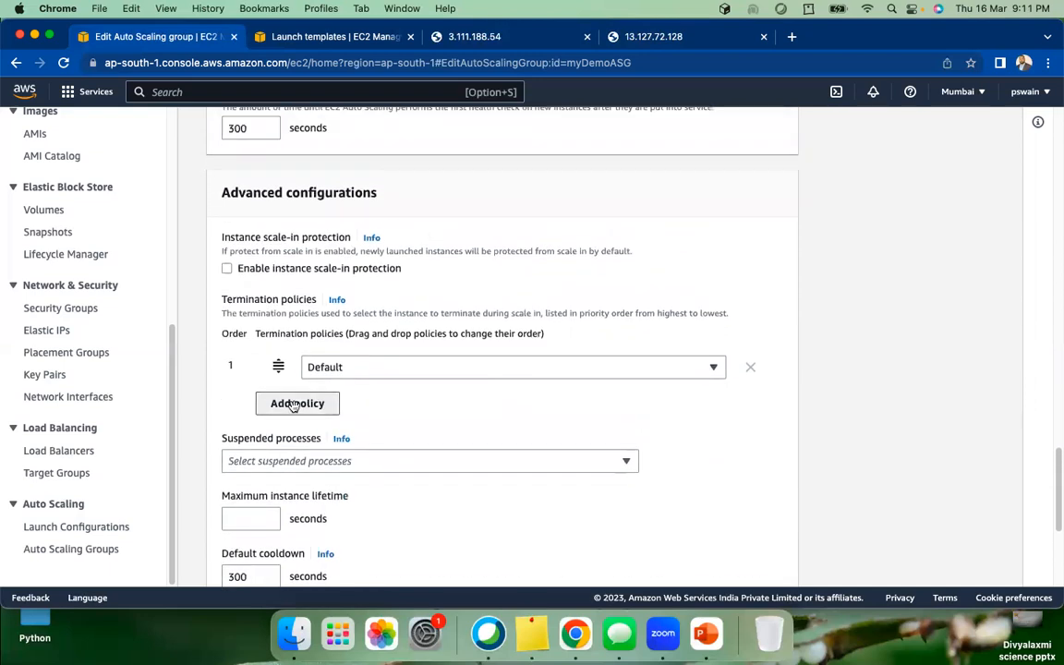
{"action": "left_click", "coordinate": [294, 404]}
{"action": "left_click", "coordinate": [714, 408]}
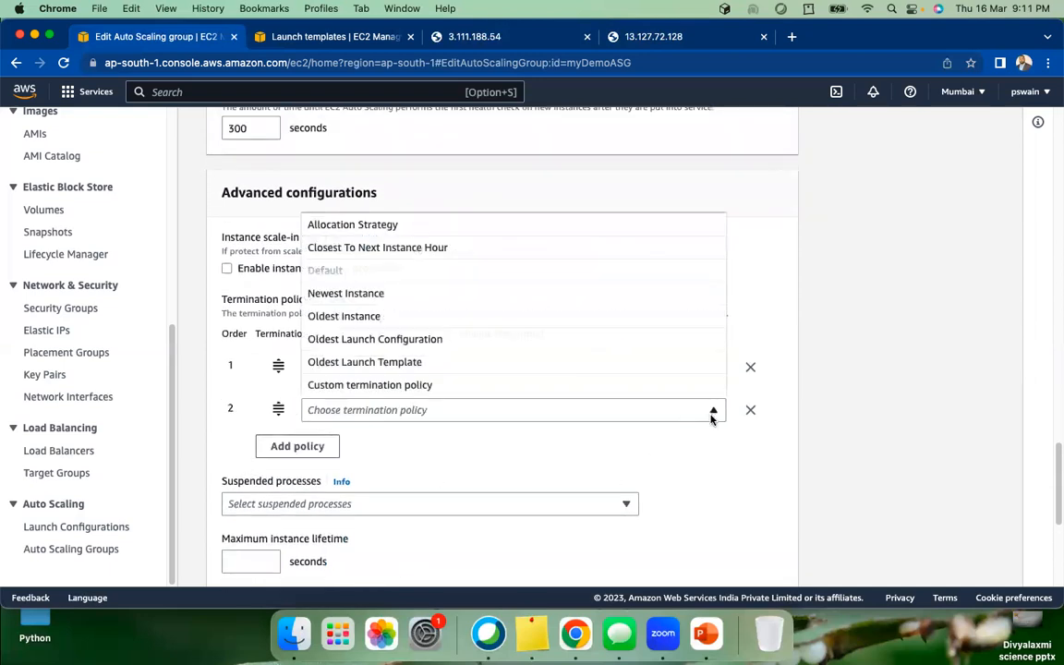
{"action": "left_click", "coordinate": [458, 233]}
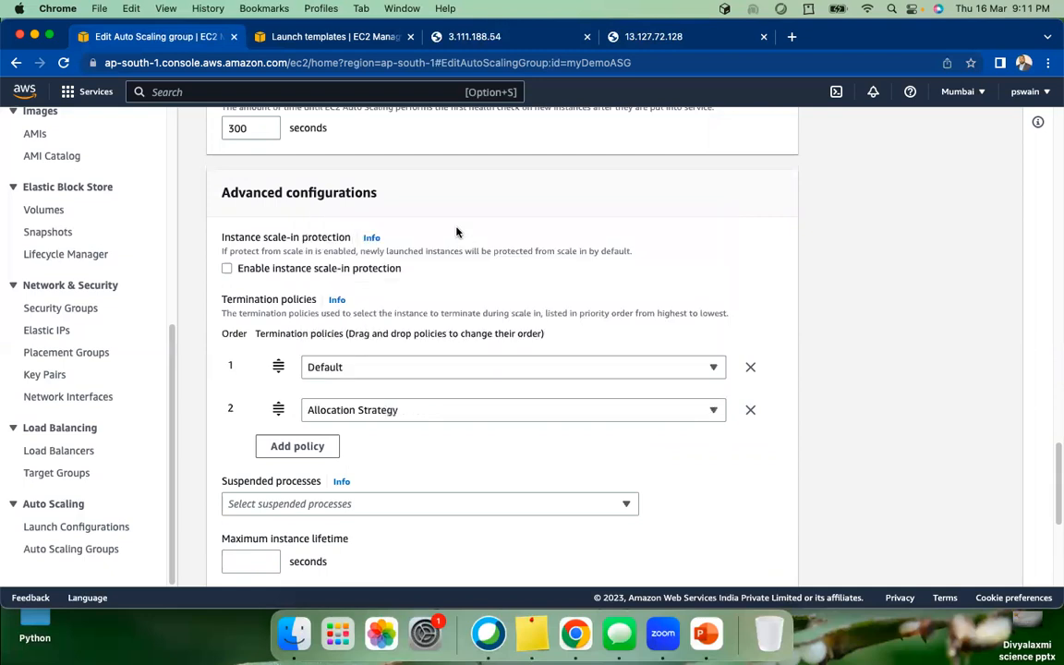
{"action": "left_click", "coordinate": [750, 411]}
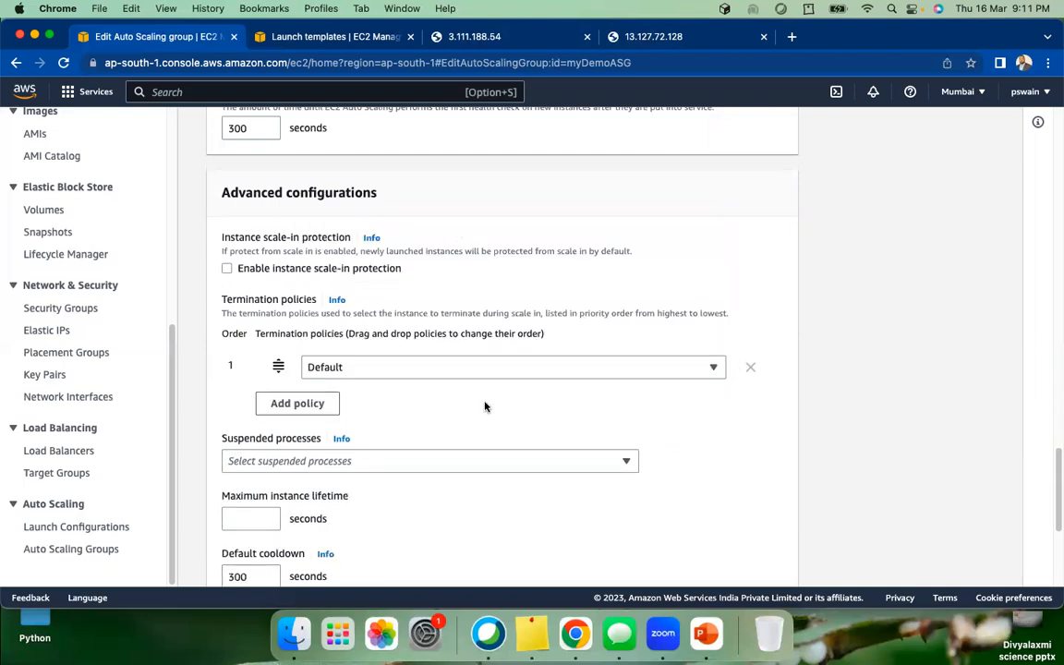
- Leave the edit page without saving and check myDemoASG's desired, minimum and maximum capacity in the Auto Scaling groups list
{"action": "scroll", "coordinate": [485, 406], "scroll_direction": "down", "scroll_amount": 6}
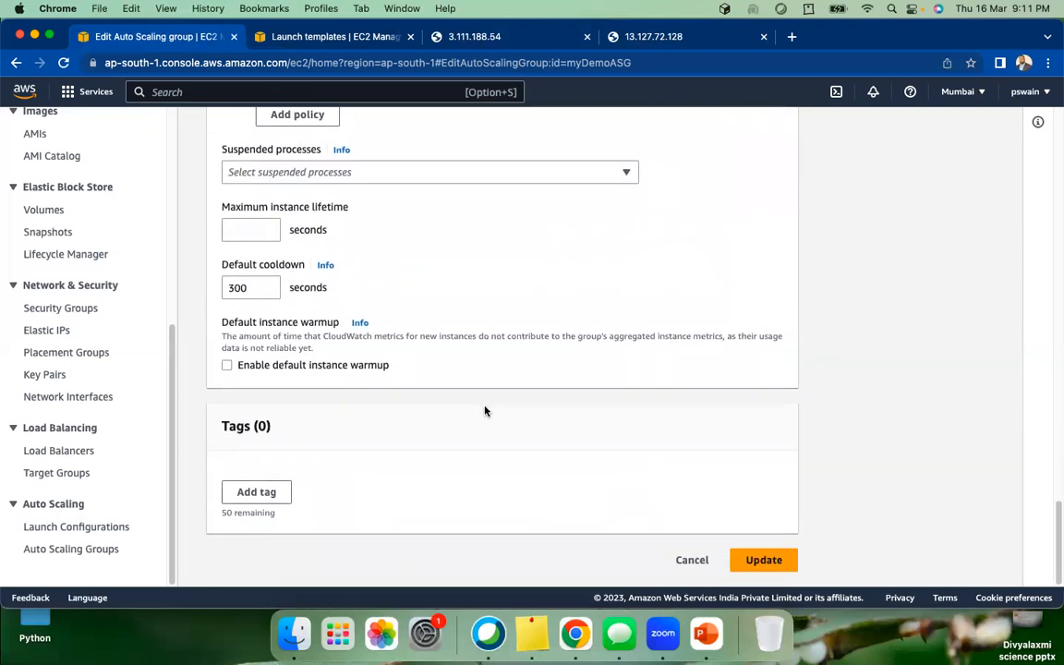
{"action": "left_click", "coordinate": [694, 562]}
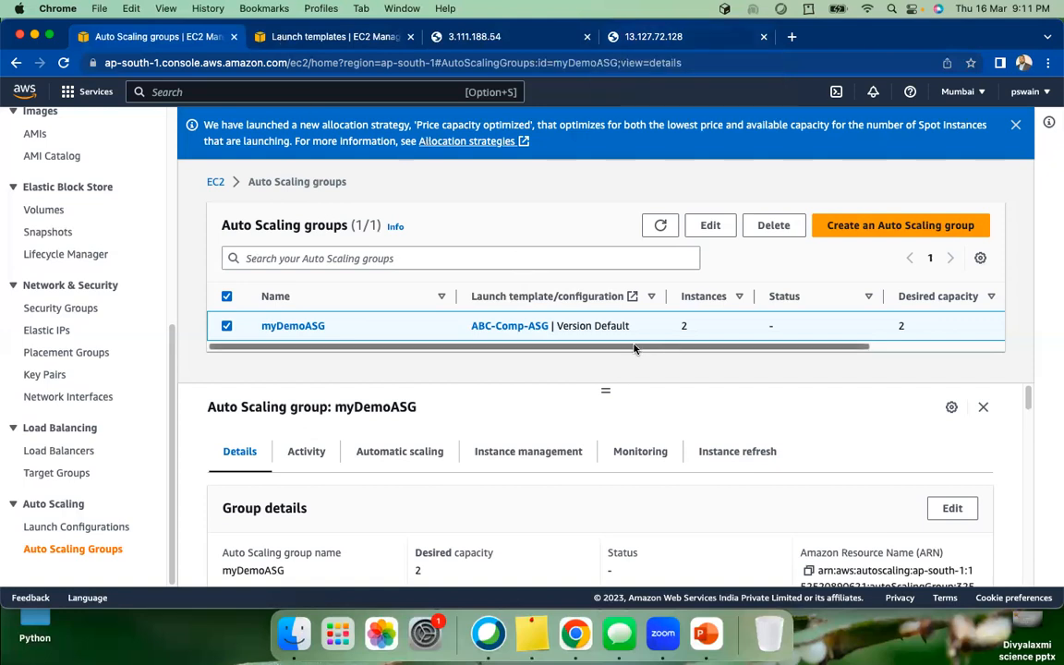
{"action": "left_click_drag", "start_coordinate": [700, 349], "coordinate": [840, 349]}
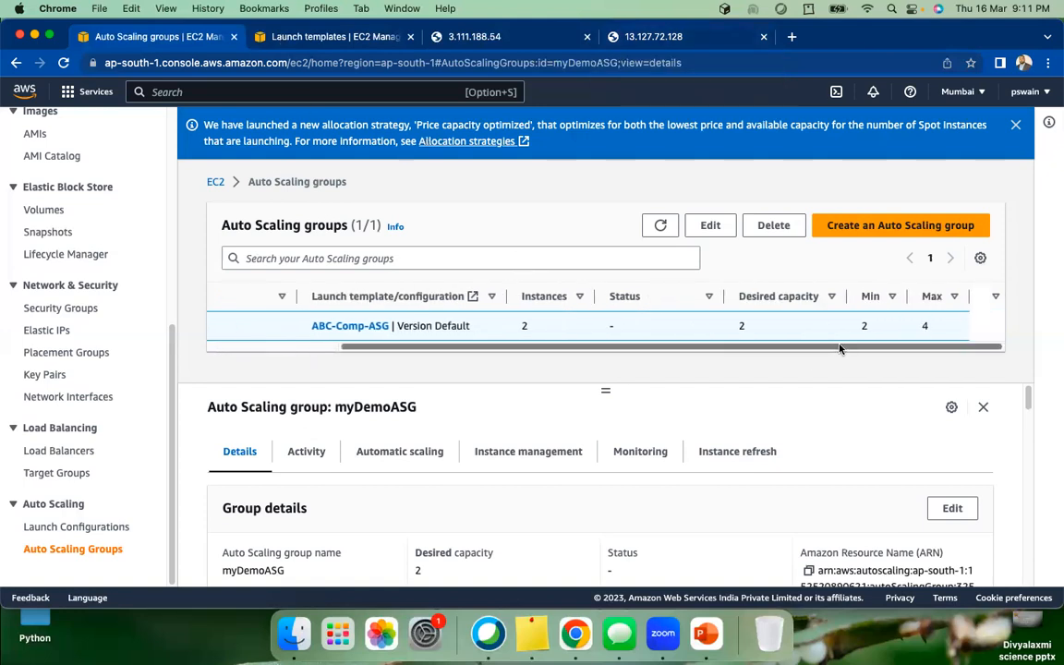
- Open the list of running instances from the EC2 Dashboard and refresh it
{"action": "scroll", "coordinate": [130, 259], "scroll_direction": "up", "scroll_amount": 5}
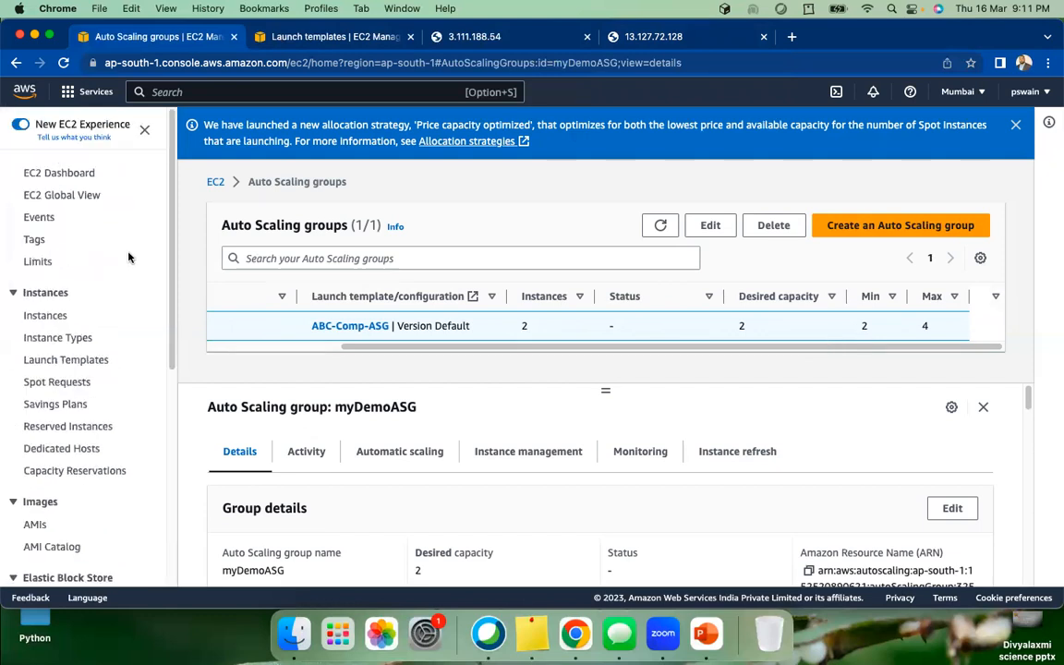
{"action": "left_click", "coordinate": [62, 176]}
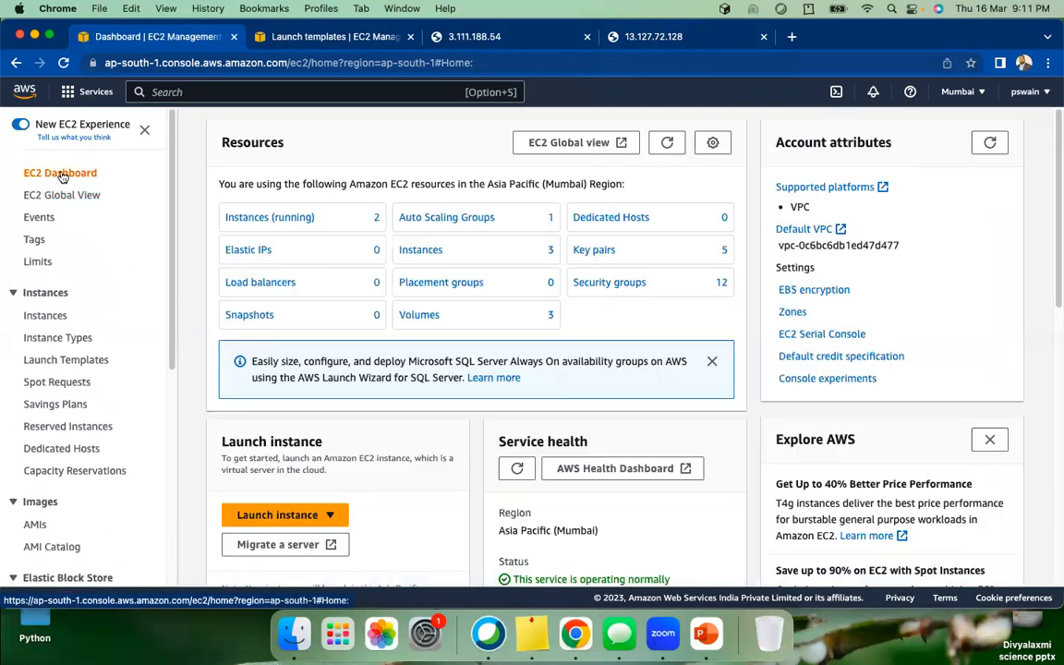
{"action": "left_click", "coordinate": [233, 217]}
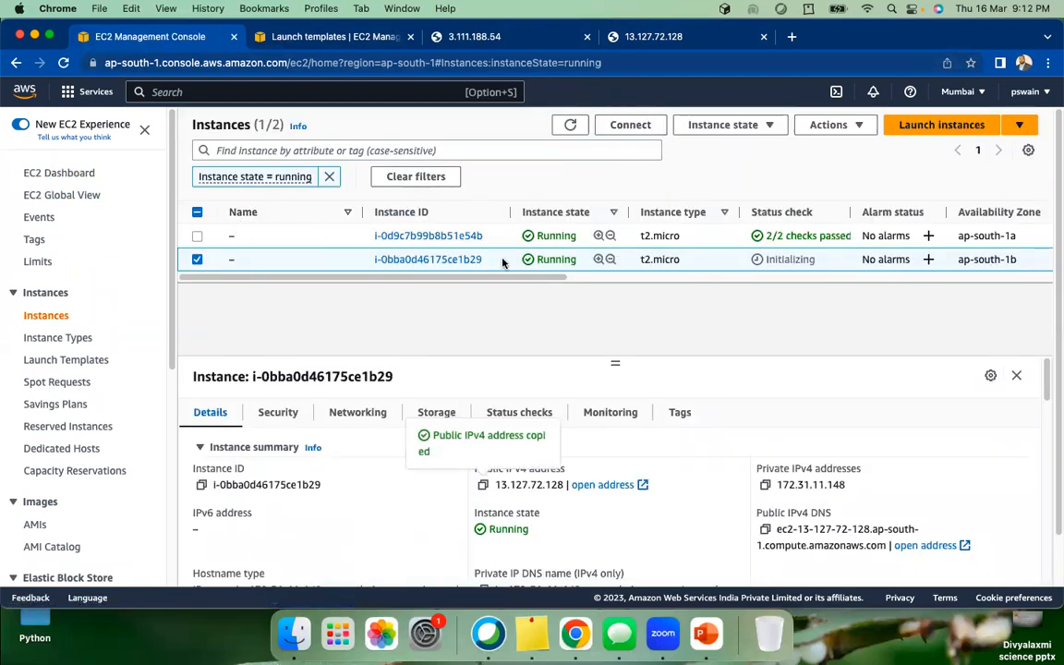
{"action": "left_click", "coordinate": [571, 127]}
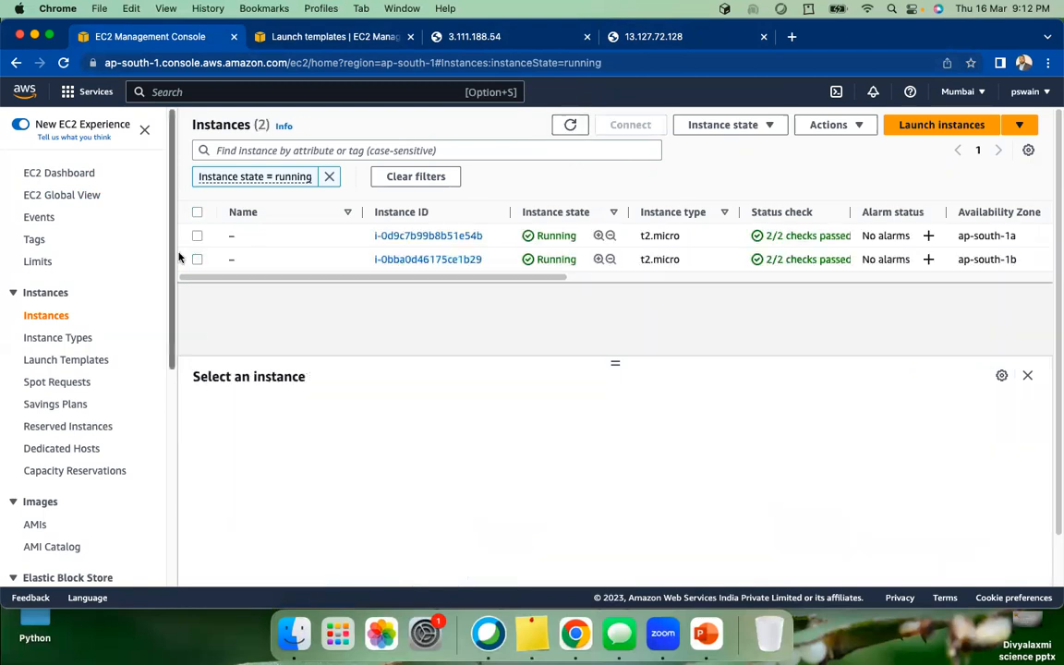
- Terminate the running instance in availability zone ap-south-1b and confirm the termination
{"action": "left_click", "coordinate": [197, 260]}
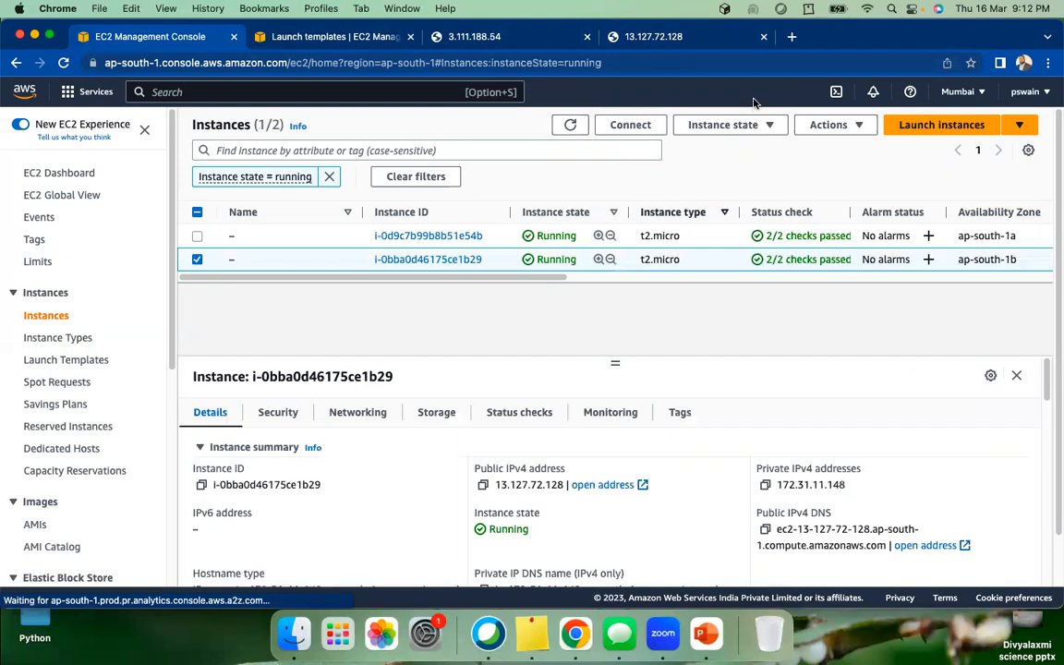
{"action": "left_click", "coordinate": [754, 129]}
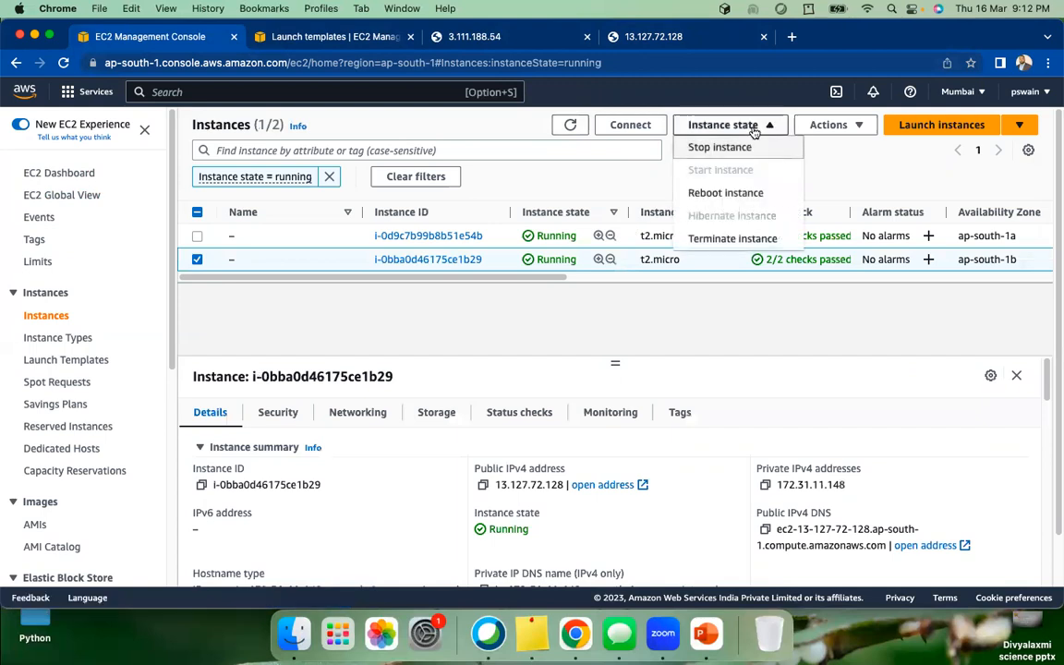
{"action": "left_click", "coordinate": [749, 238]}
{"action": "left_click", "coordinate": [791, 451]}
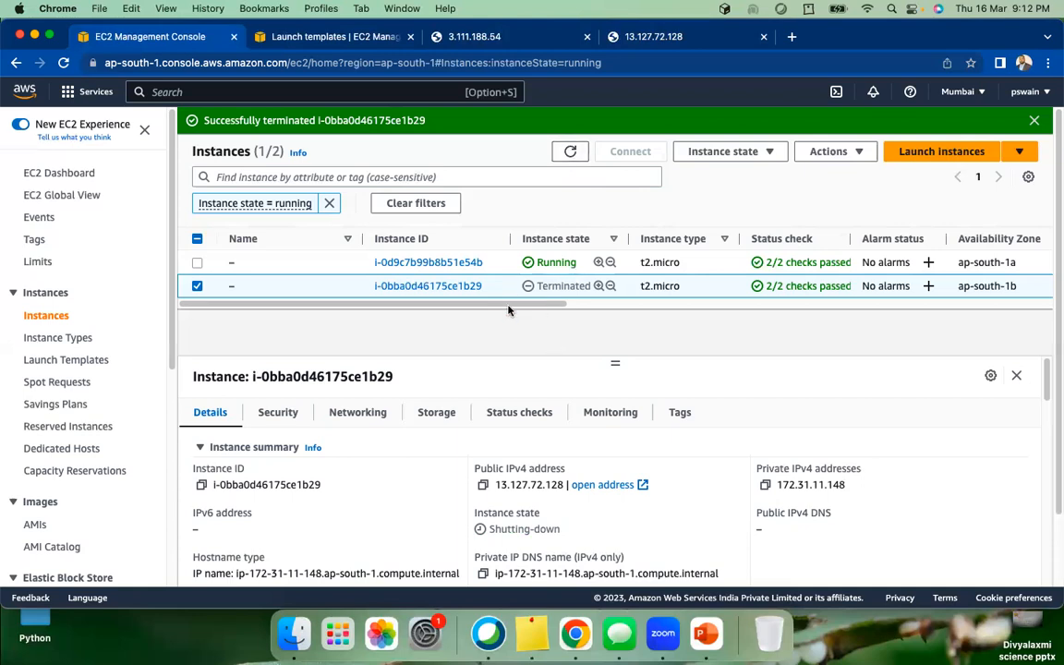
- Refresh the running instances list, and open the full instances list from the EC2 Dashboard
{"action": "left_click", "coordinate": [571, 154]}
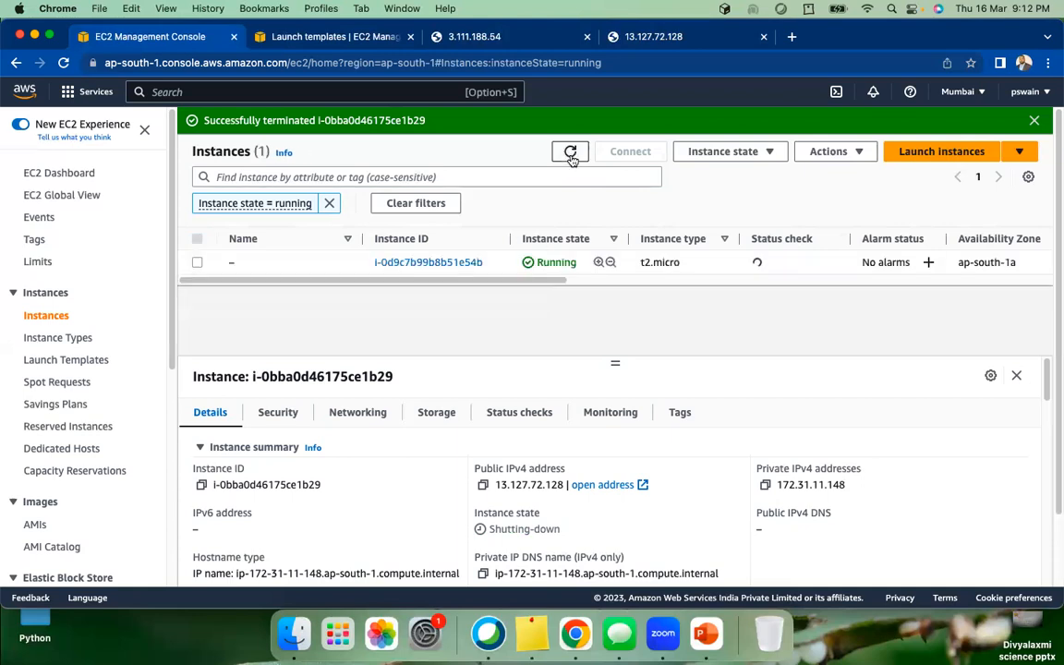
{"action": "left_click", "coordinate": [60, 175]}
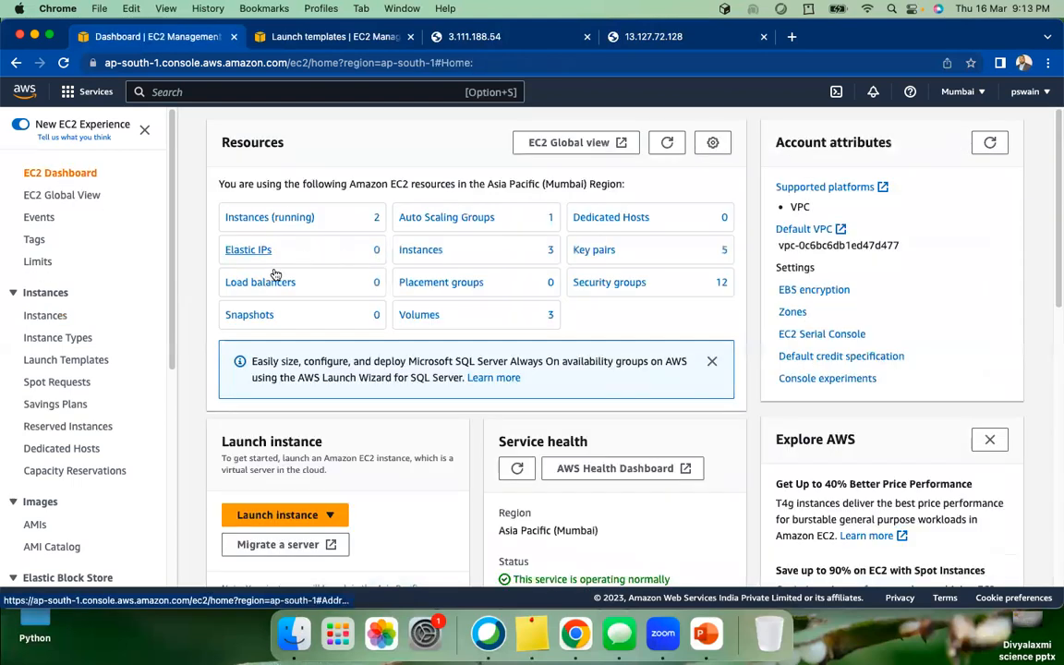
{"action": "left_click", "coordinate": [409, 252]}
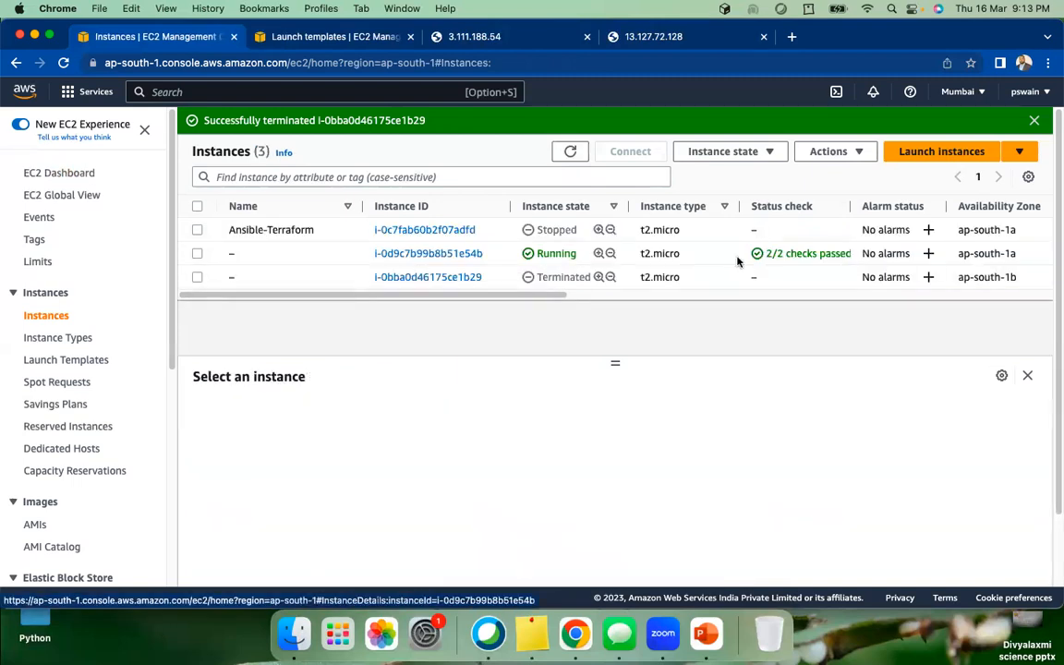
- Refresh the full instances list repeatedly to check whether the Auto Scaling group launches a replacement for the terminated instance
{"action": "left_click", "coordinate": [572, 153]}
{"action": "left_click", "coordinate": [572, 152]}
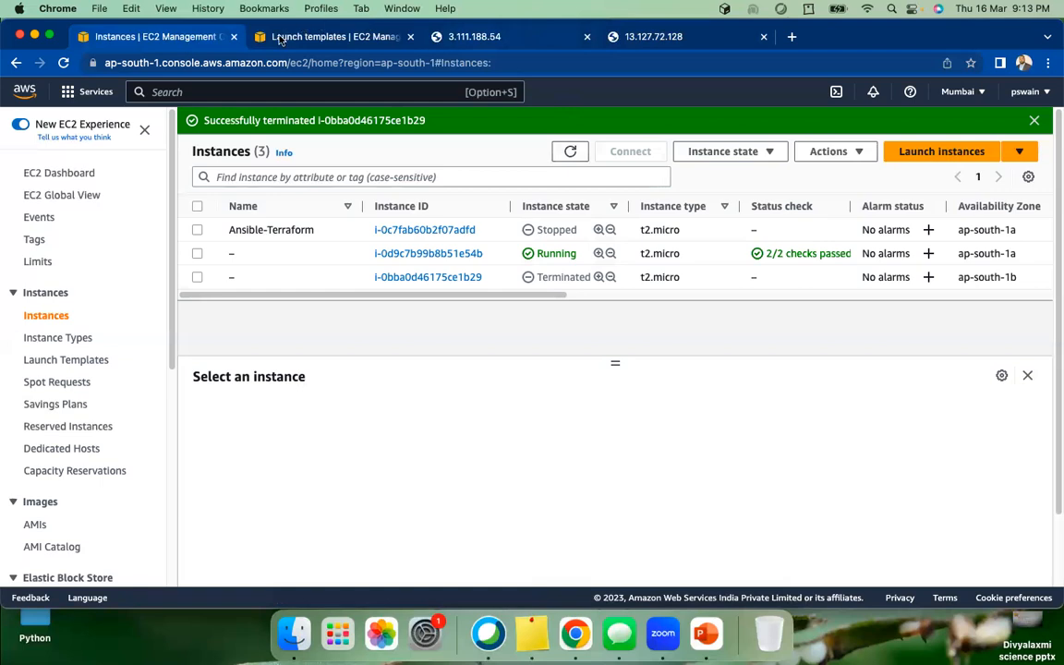
{"action": "left_click", "coordinate": [573, 153]}
{"action": "left_click", "coordinate": [571, 155]}
{"action": "left_click", "coordinate": [570, 153]}
{"action": "left_click", "coordinate": [570, 153]}
{"action": "left_click", "coordinate": [570, 153]}
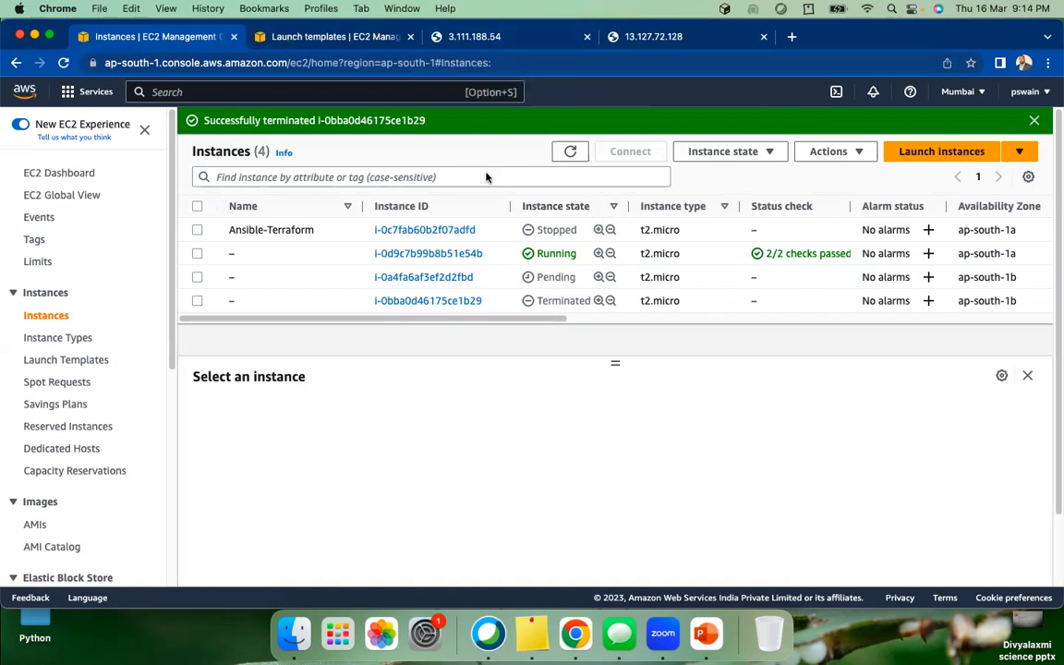
{"action": "left_click", "coordinate": [572, 153]}
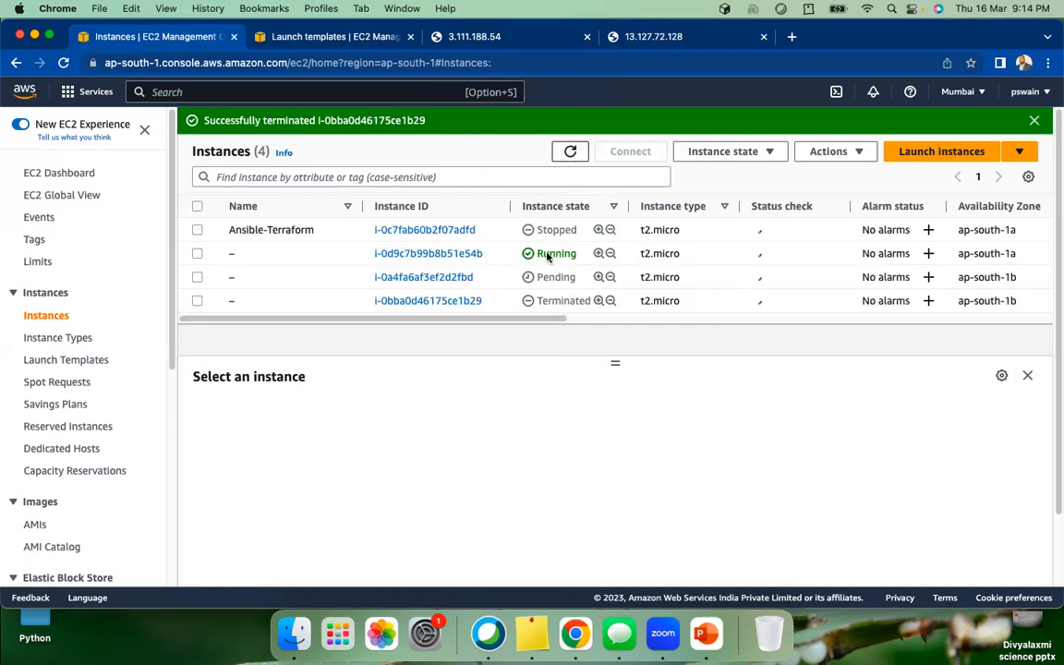